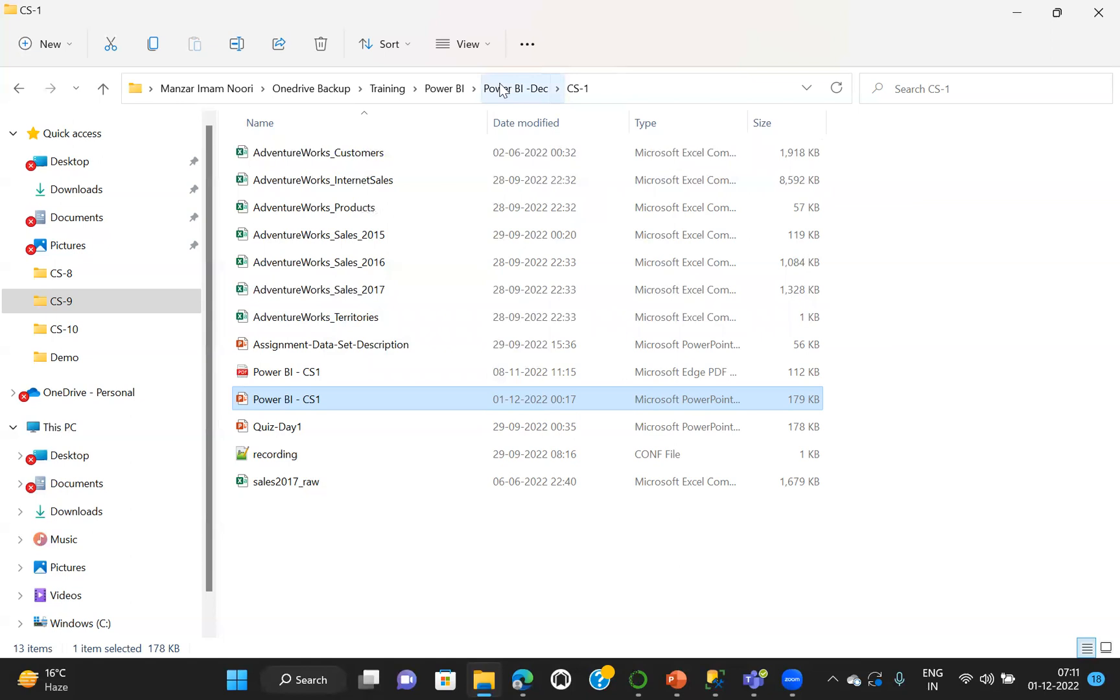
Open the Adventure Works folder inside Training > Demo
left_click(502, 89)
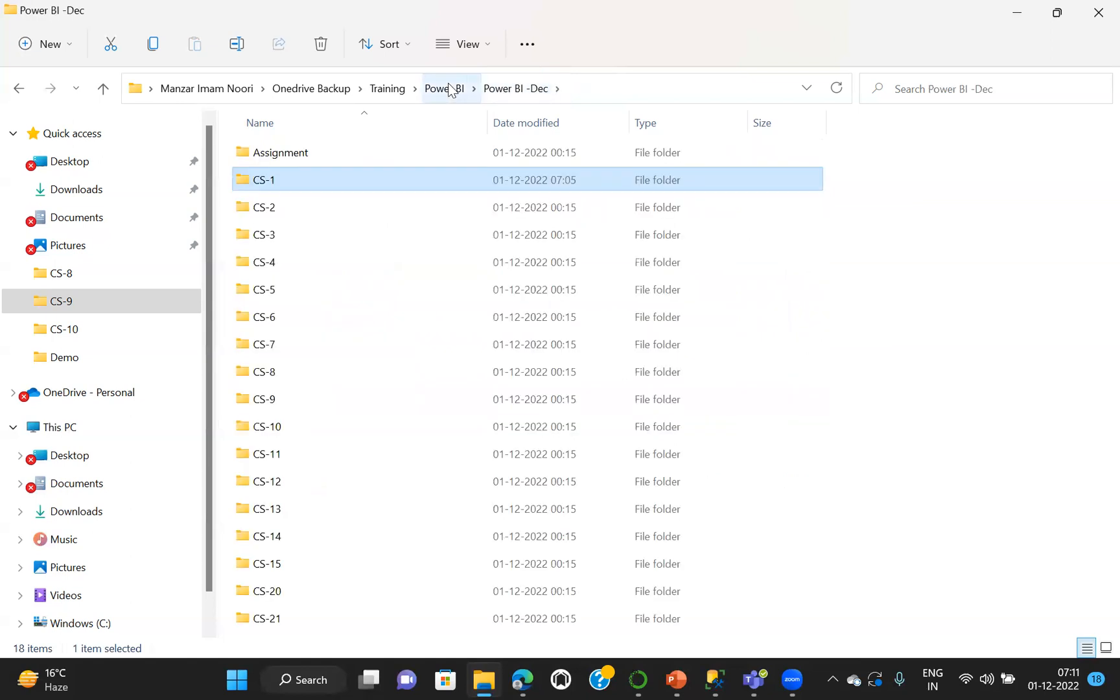
left_click(447, 88)
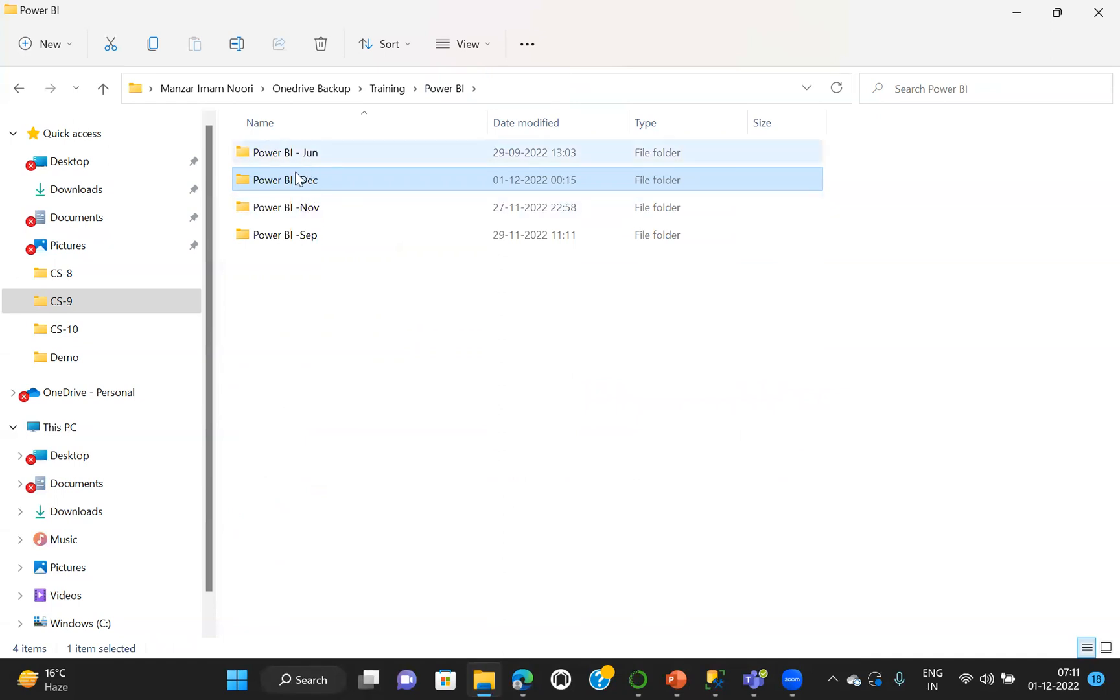
left_click(380, 89)
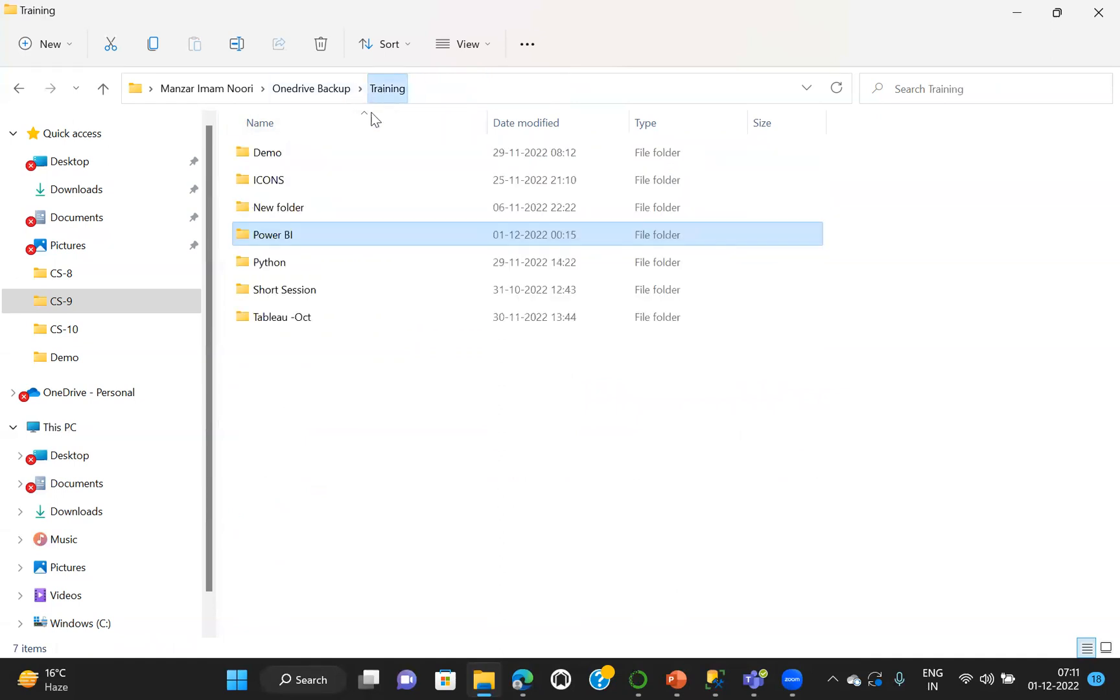
double_click(280, 151)
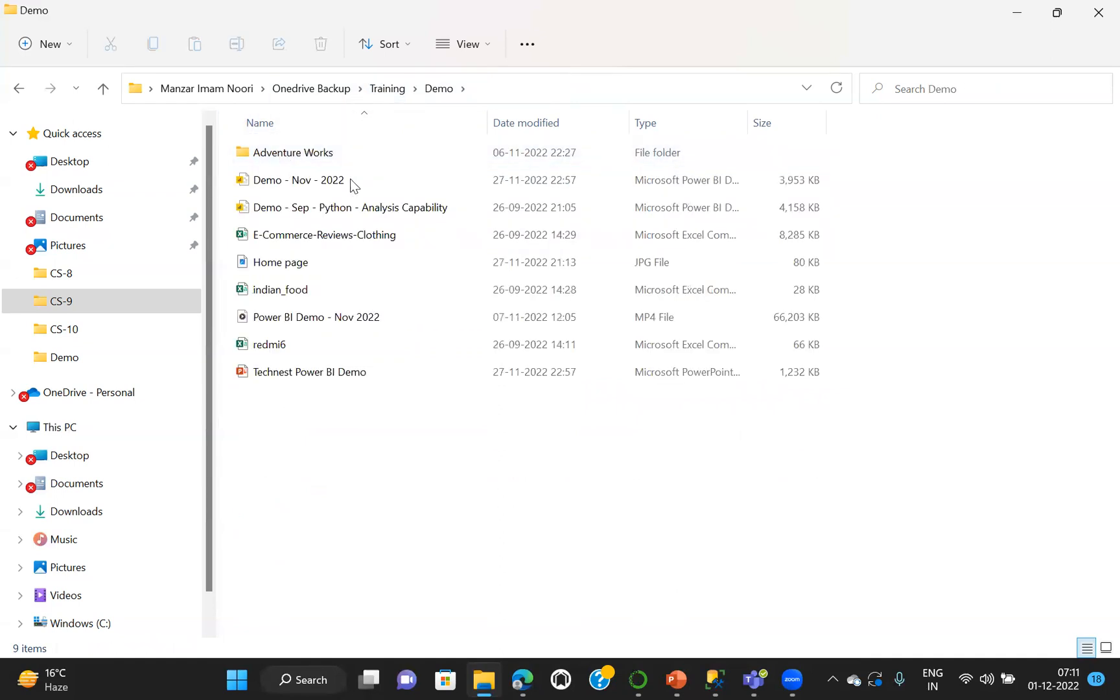
double_click(319, 161)
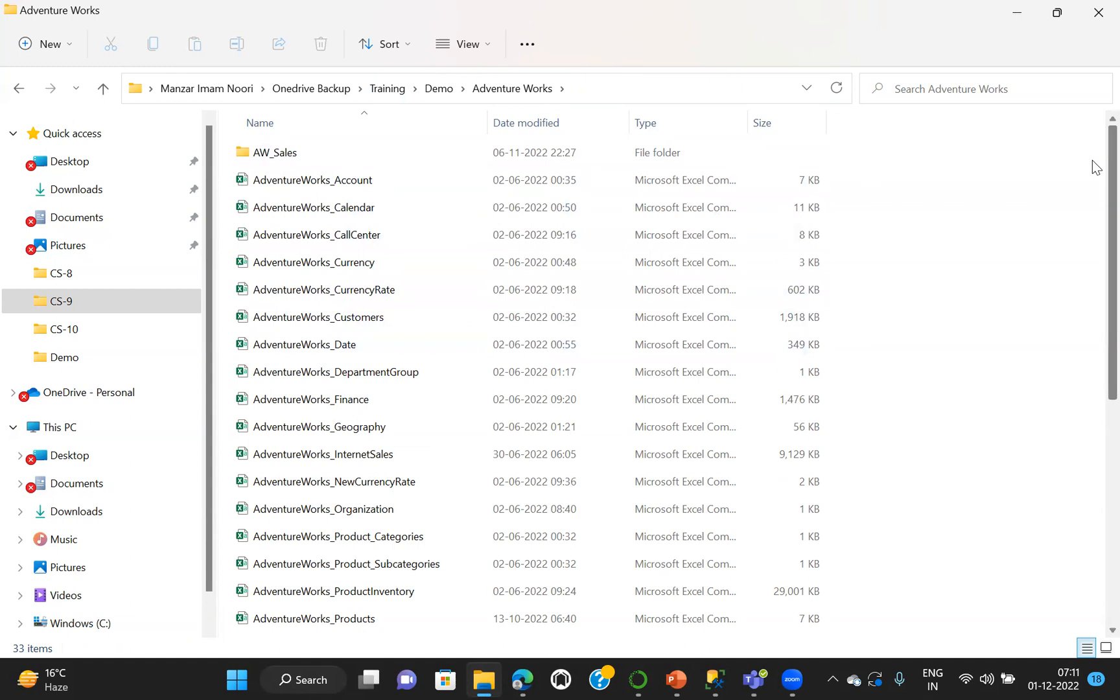
Look through the AdventureWorks data files in the folder from start to end
scroll(1094, 167, "down", 3)
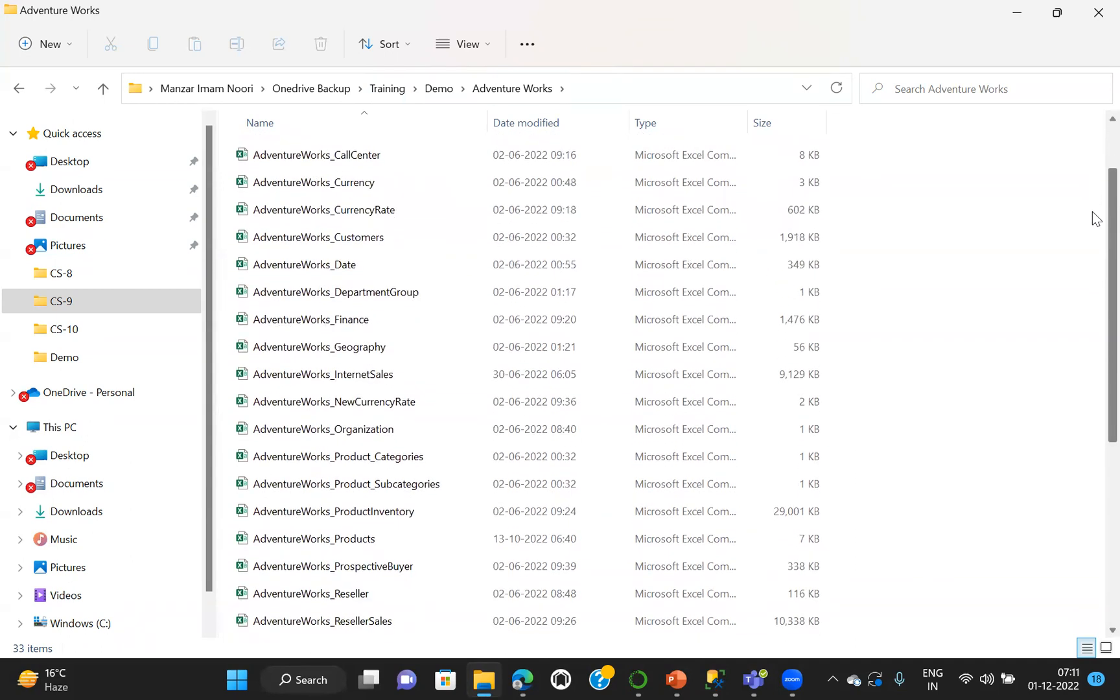
scroll(1093, 247, "down", 3)
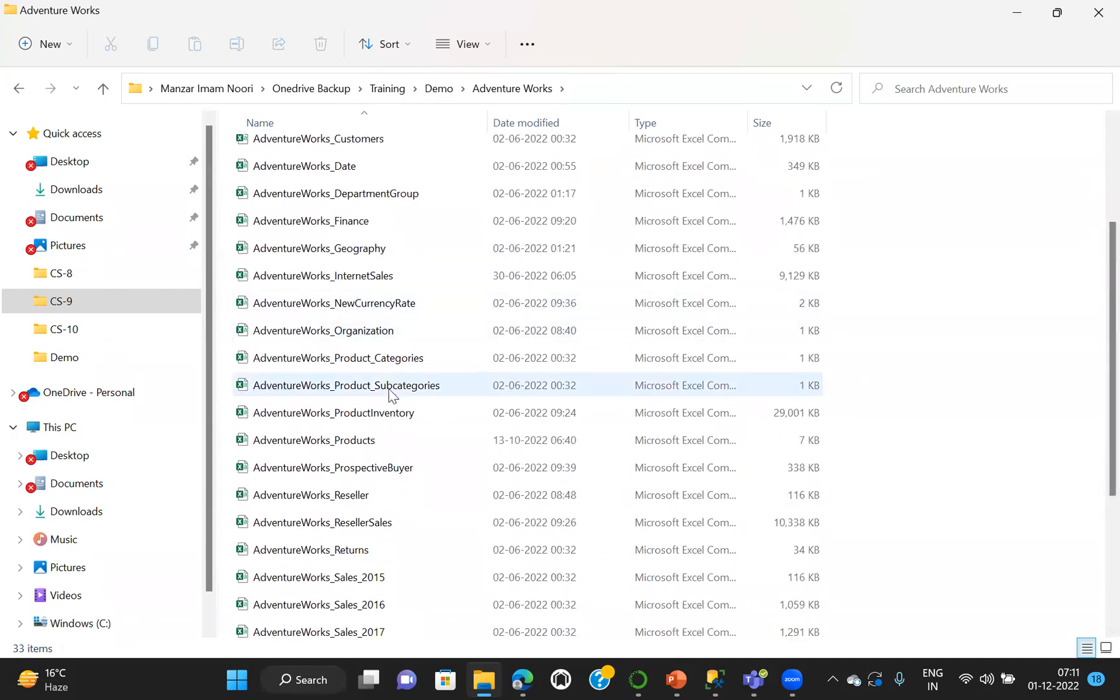
left_click(444, 384)
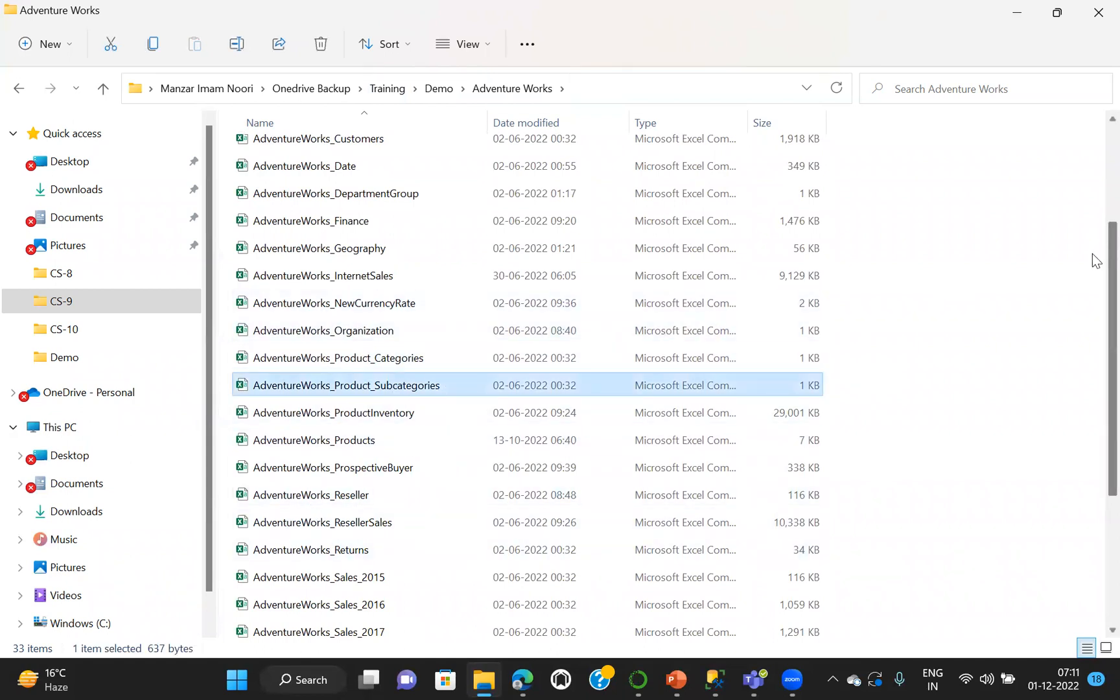
scroll(1095, 260, "down", 5)
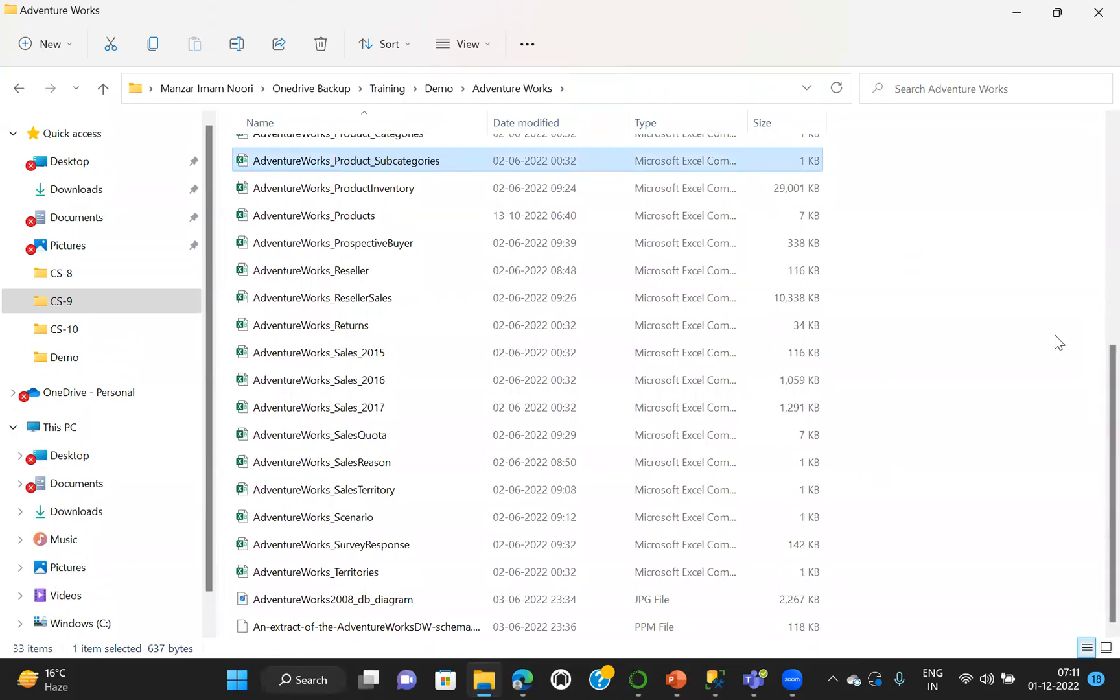
scroll(1096, 367, "up", 4)
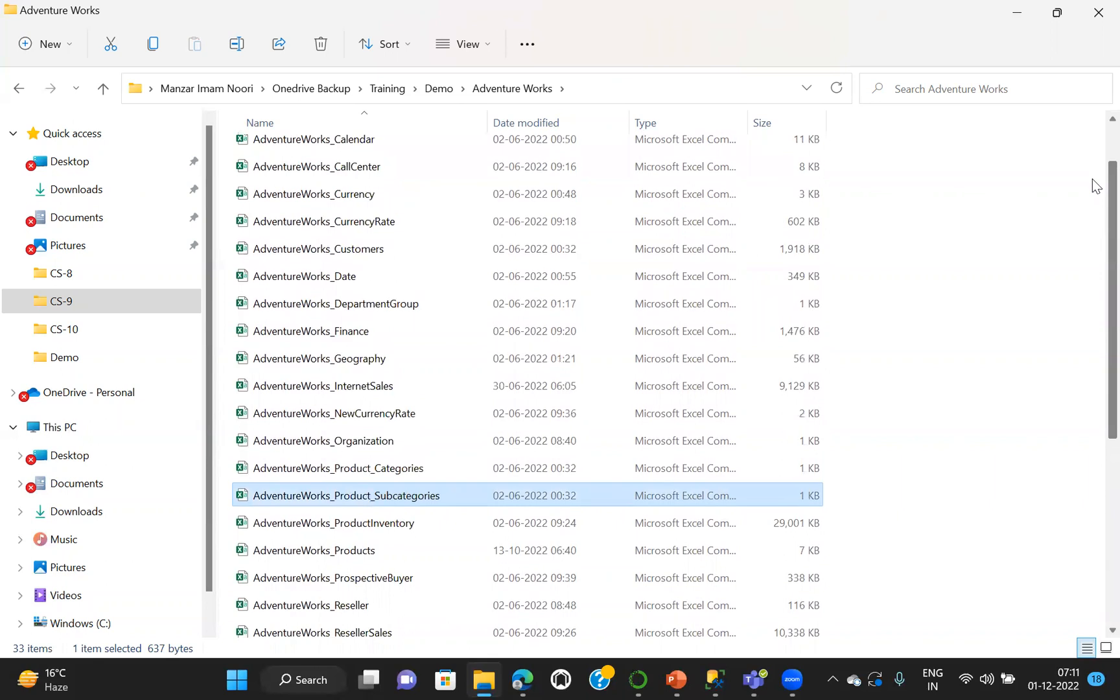
scroll(1092, 168, "up", 2)
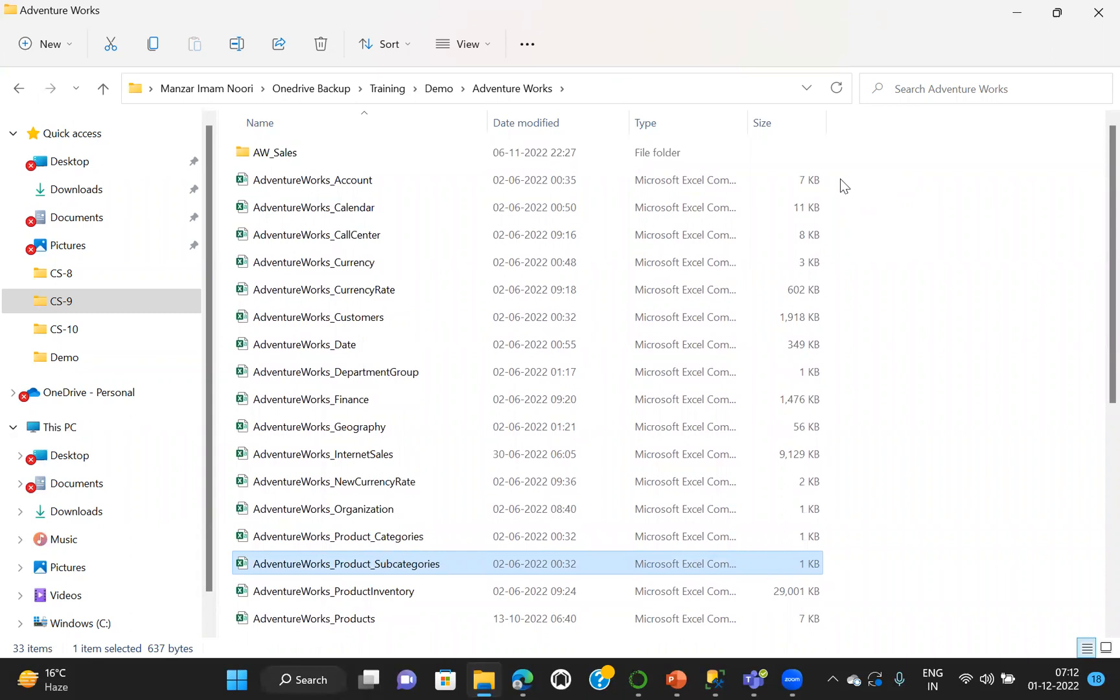
left_click_drag(838, 178, 552, 497)
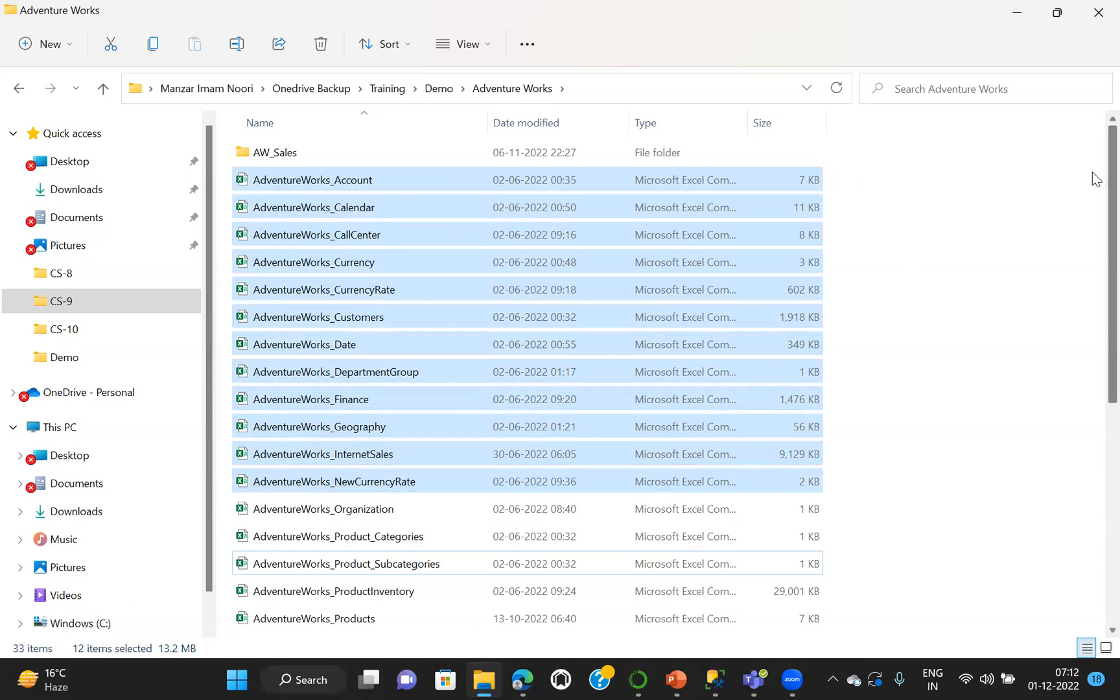
scroll(1094, 282, "down", 3)
scroll(1095, 195, "up", 3)
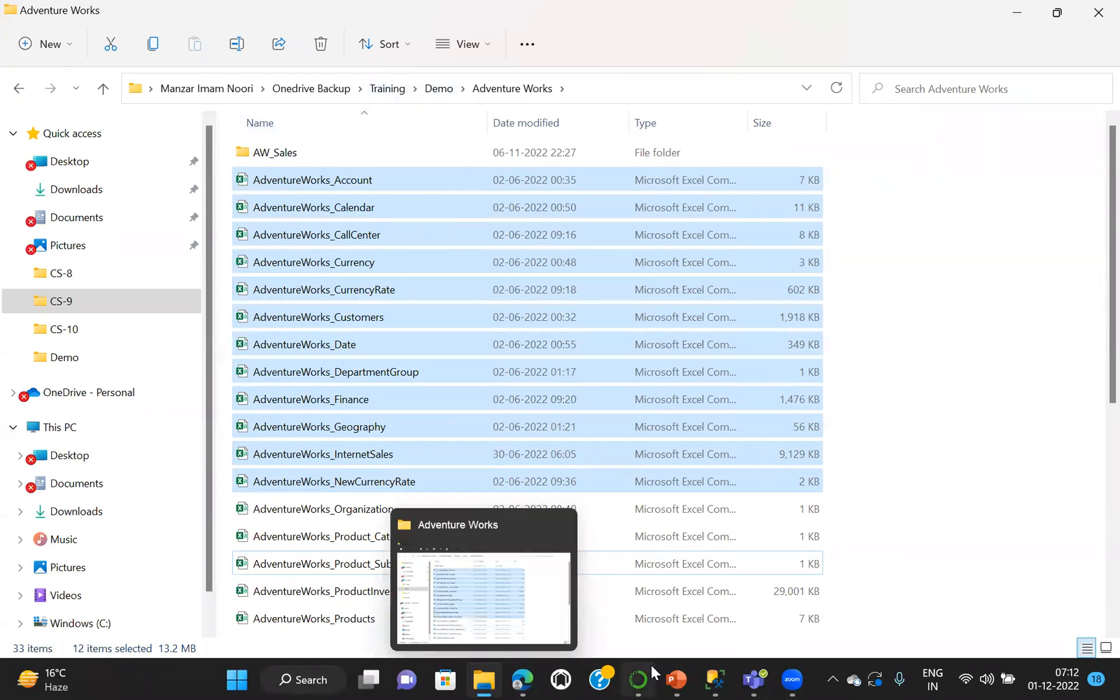
Switch to PowerPoint to view the Agenda slide of the Power BI - CS1 presentation, and minimize it
left_click(674, 677)
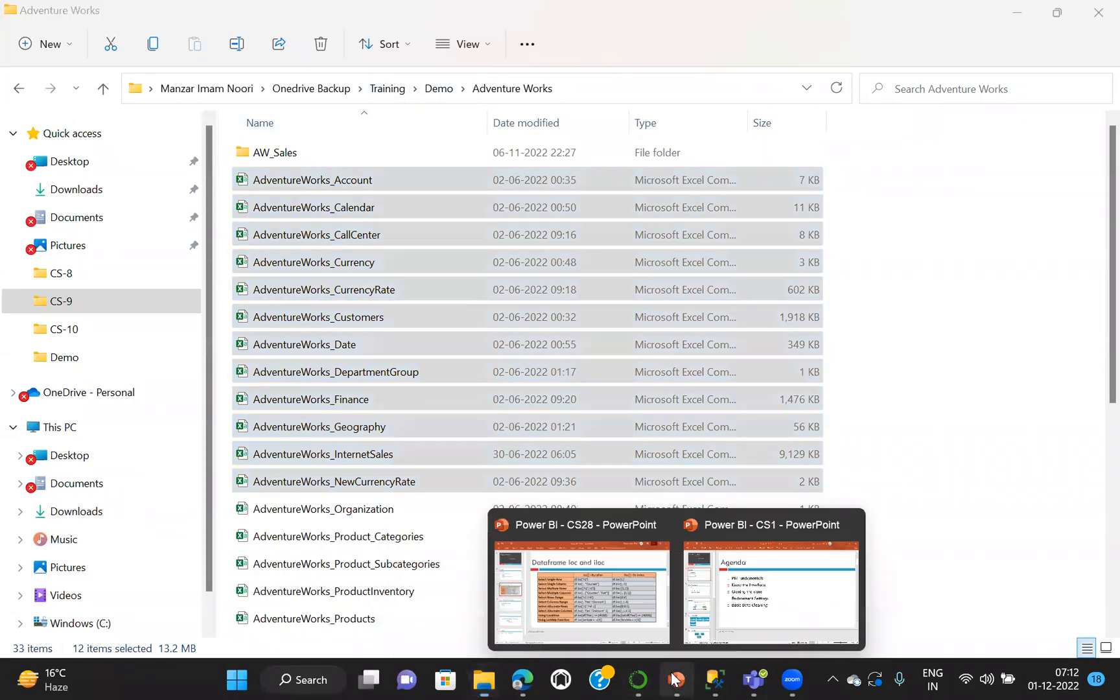
left_click(757, 606)
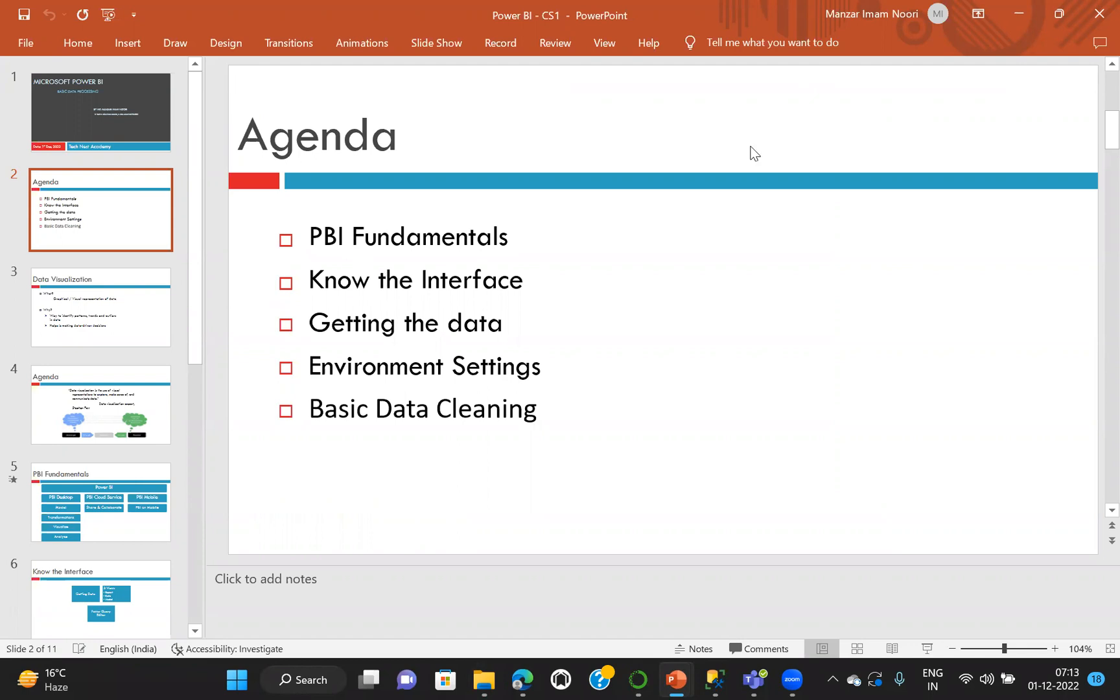
left_click(1011, 13)
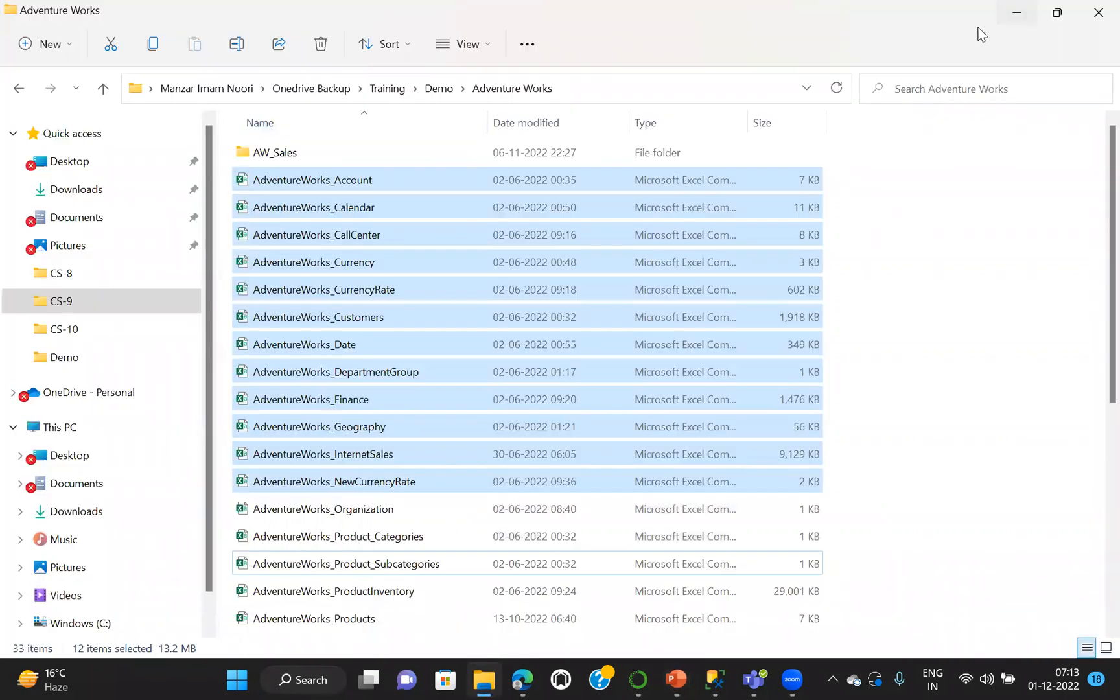
Minimize the file window, launch Power BI Desktop from the desktop and dismiss its start screen
left_click(1016, 13)
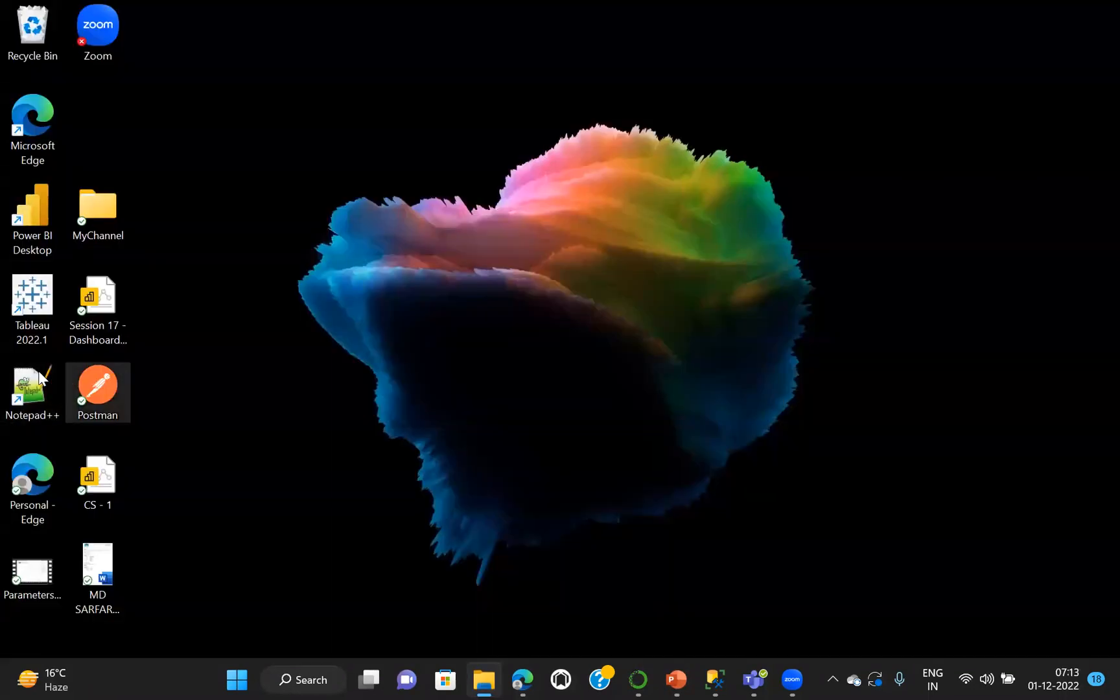
double_click(38, 214)
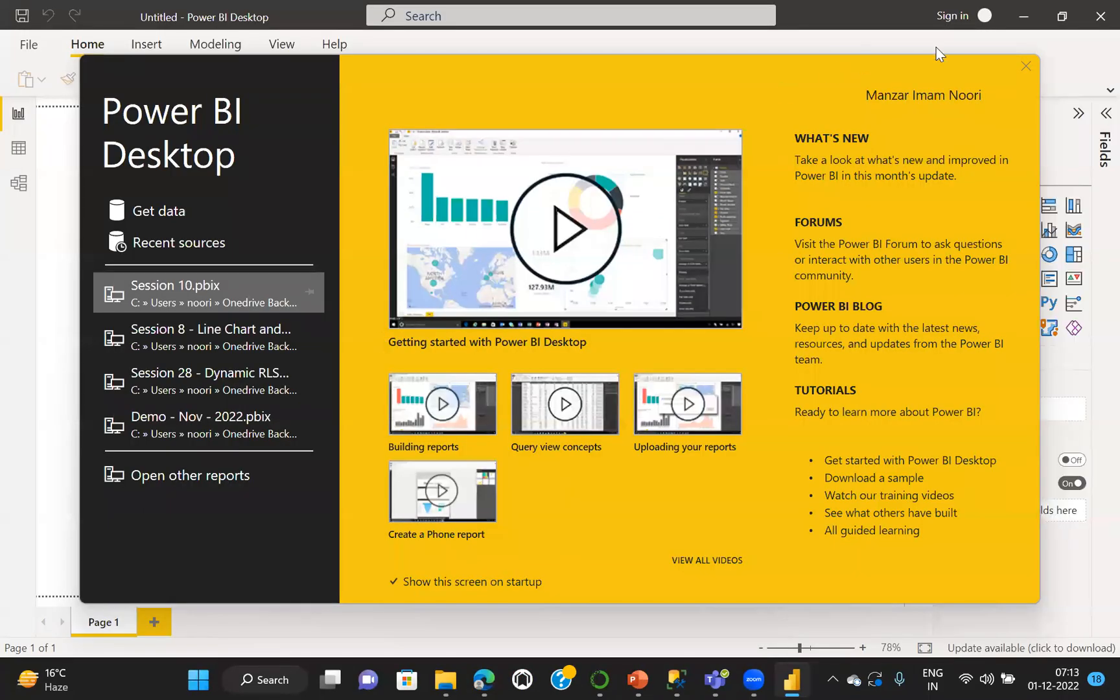
left_click(1024, 65)
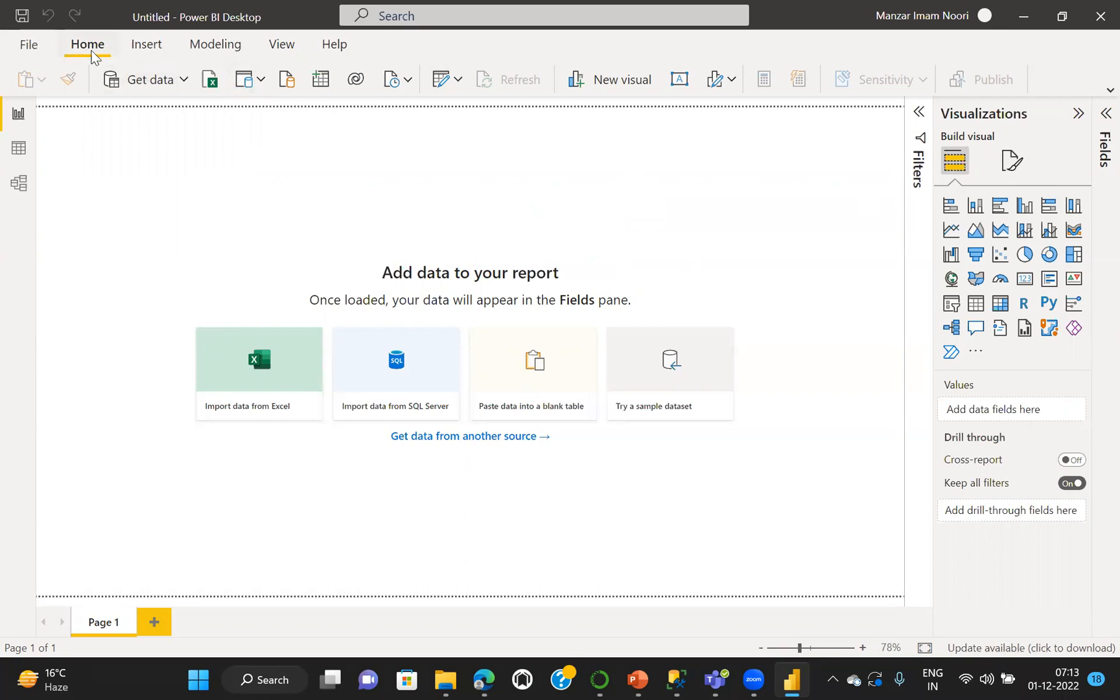
Expand the collapsed ribbon and review the Insert, Modeling, View, Help, Home and File commands
left_click(150, 44)
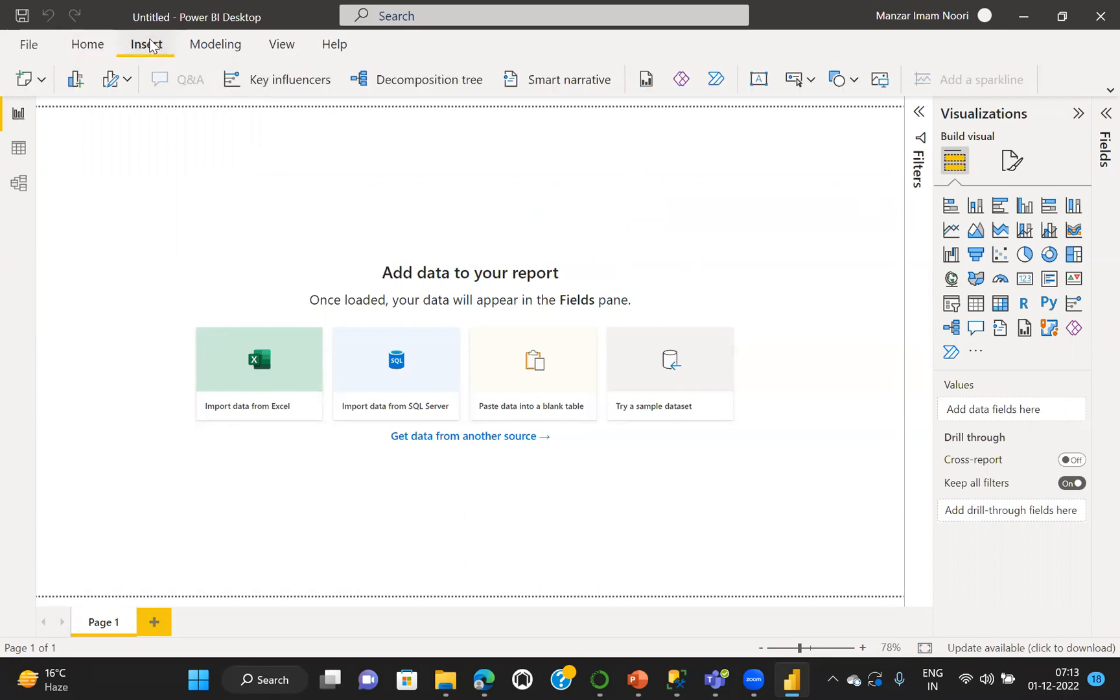
left_click(1110, 90)
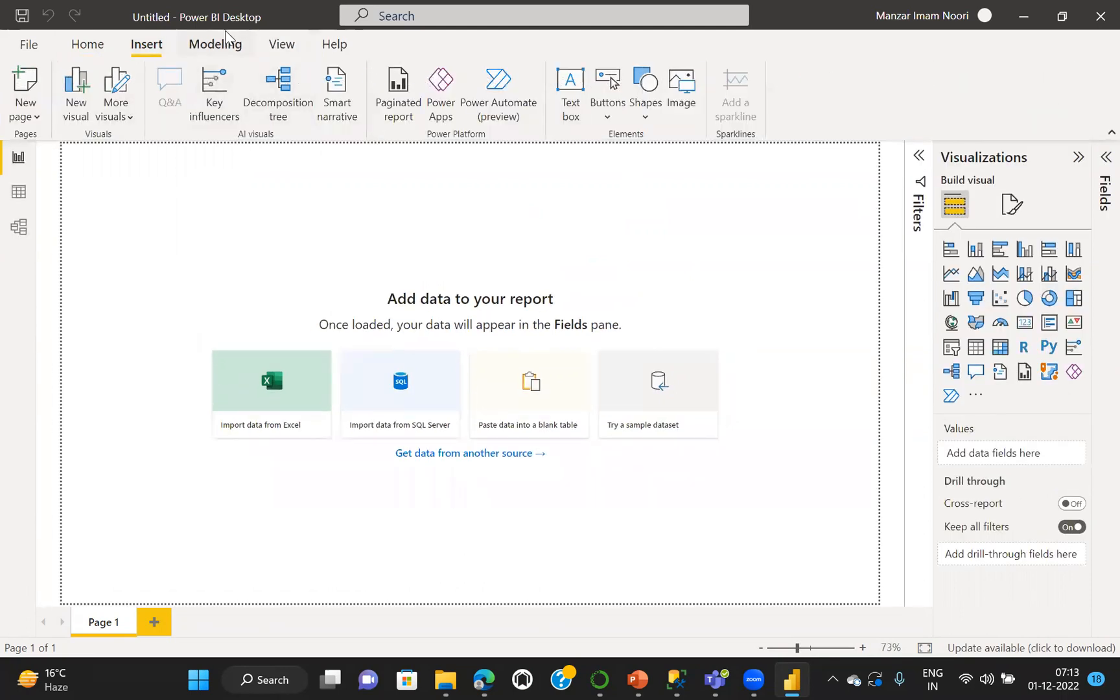
left_click(211, 47)
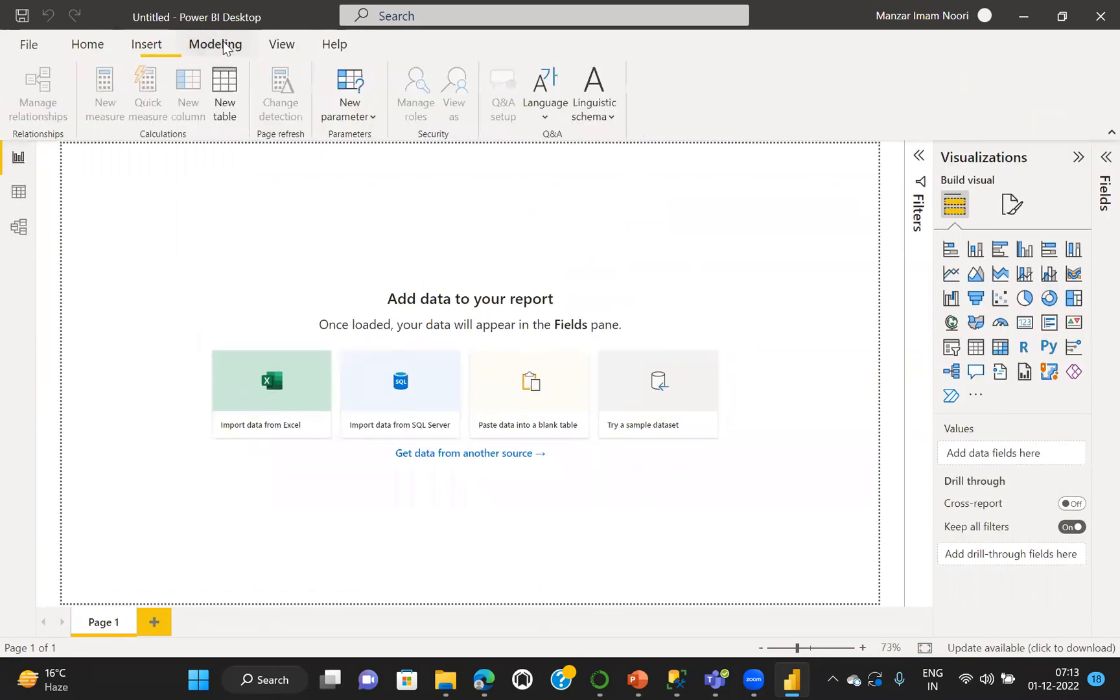
left_click(283, 44)
left_click(327, 45)
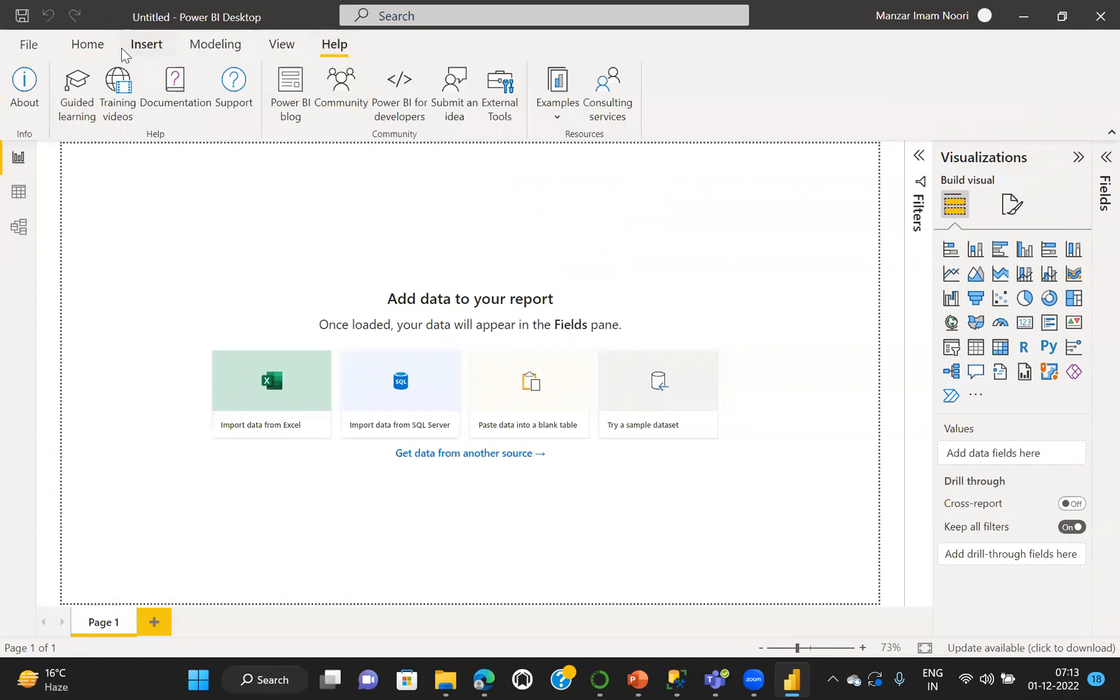
left_click(88, 47)
left_click(27, 46)
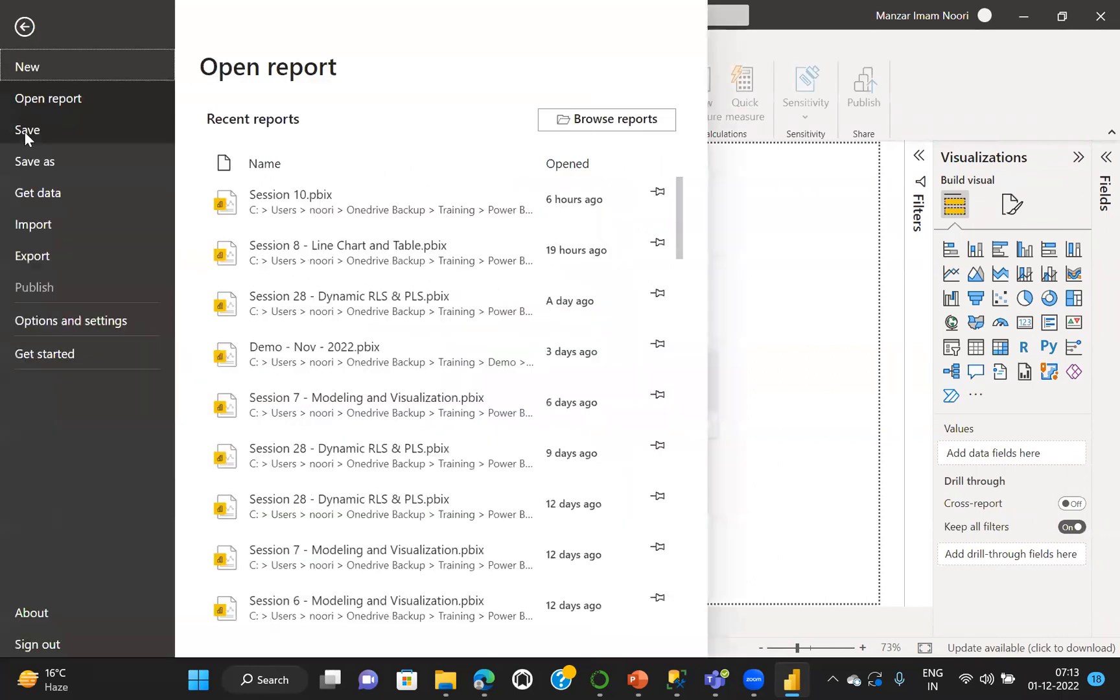
left_click(26, 29)
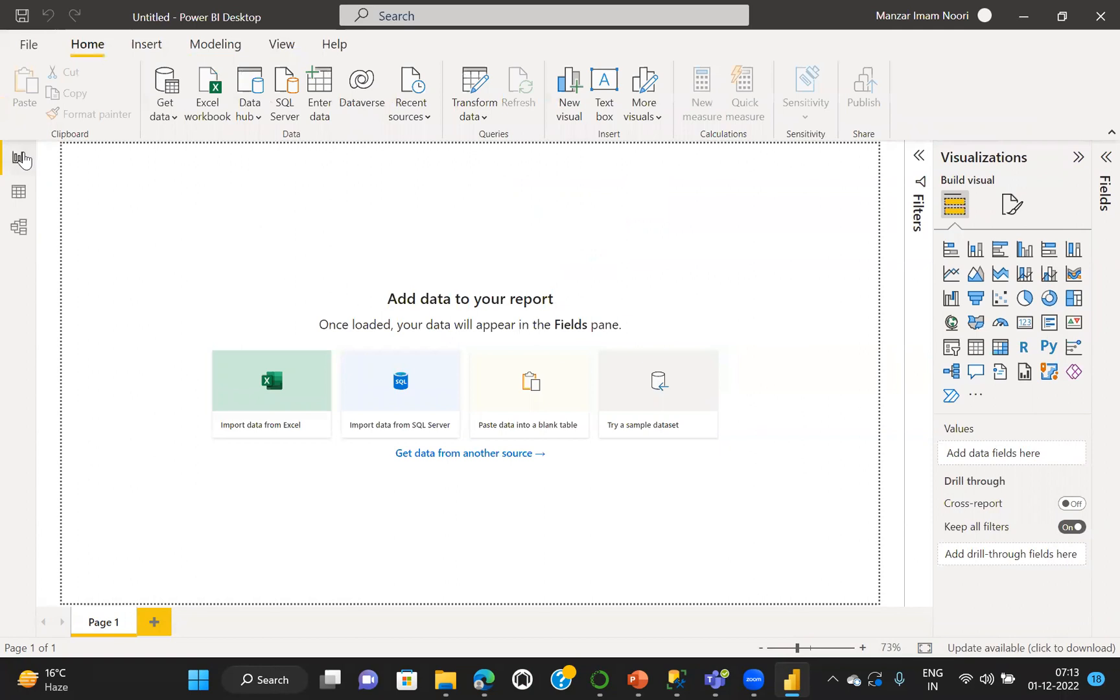
Look at the Data and Model views of the empty report and return to Report view
left_click(18, 193)
left_click(18, 229)
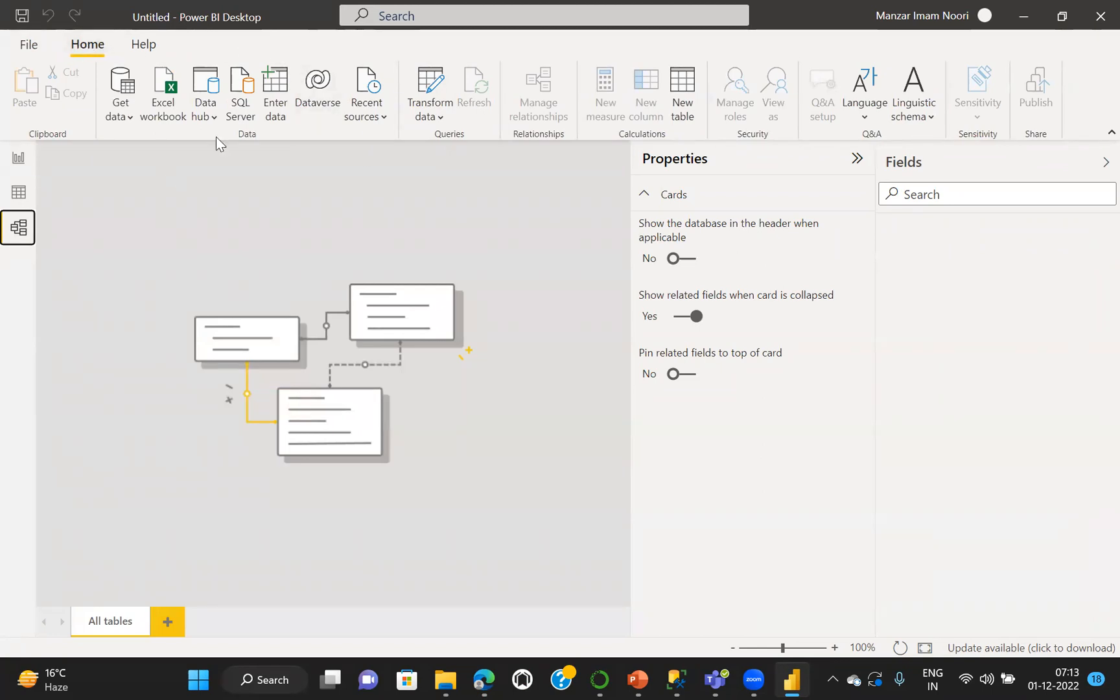
left_click(18, 159)
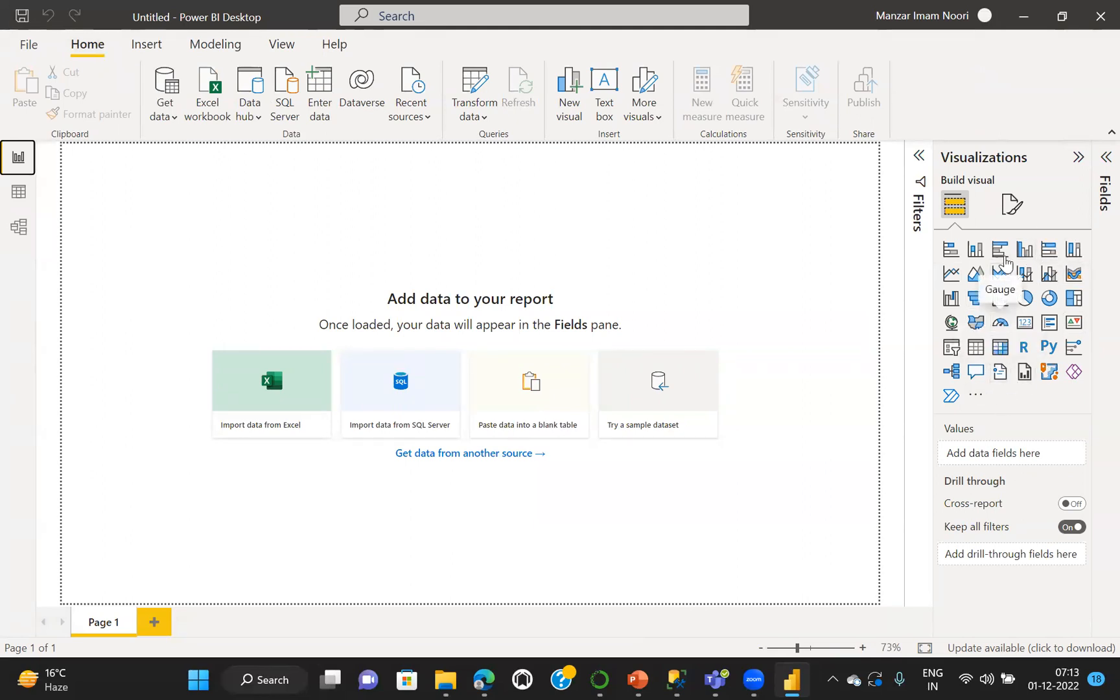
Review the page formatting options, Filters and Fields, and leave the Visualizations, Fields and Filters panes collapsed
left_click(1010, 206)
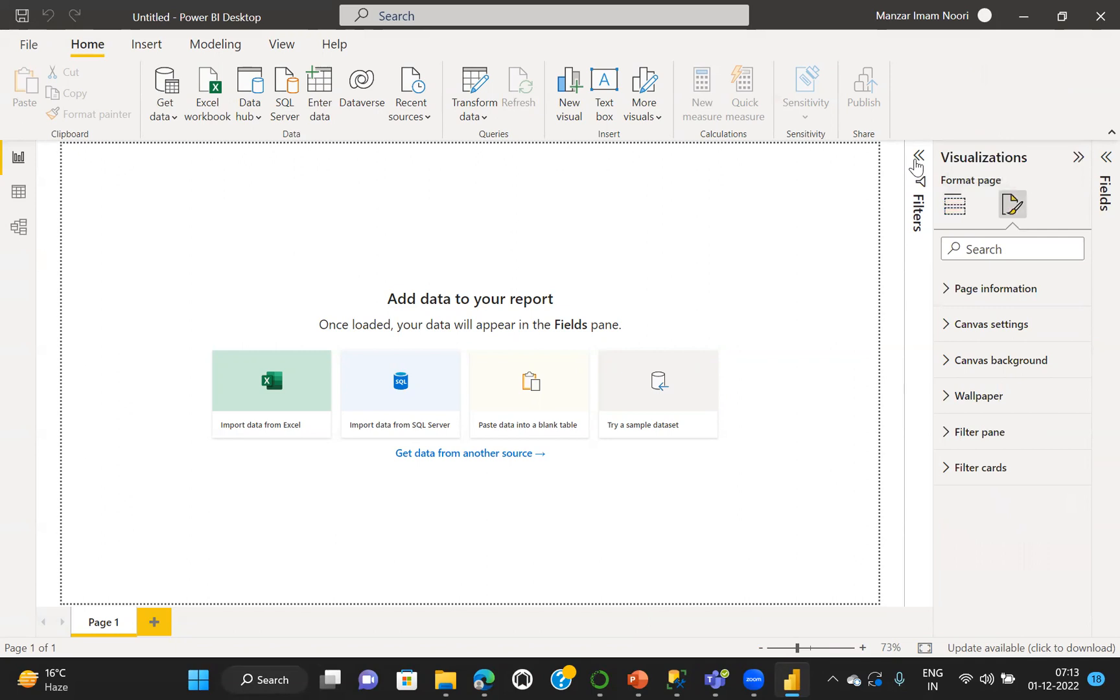
left_click(915, 166)
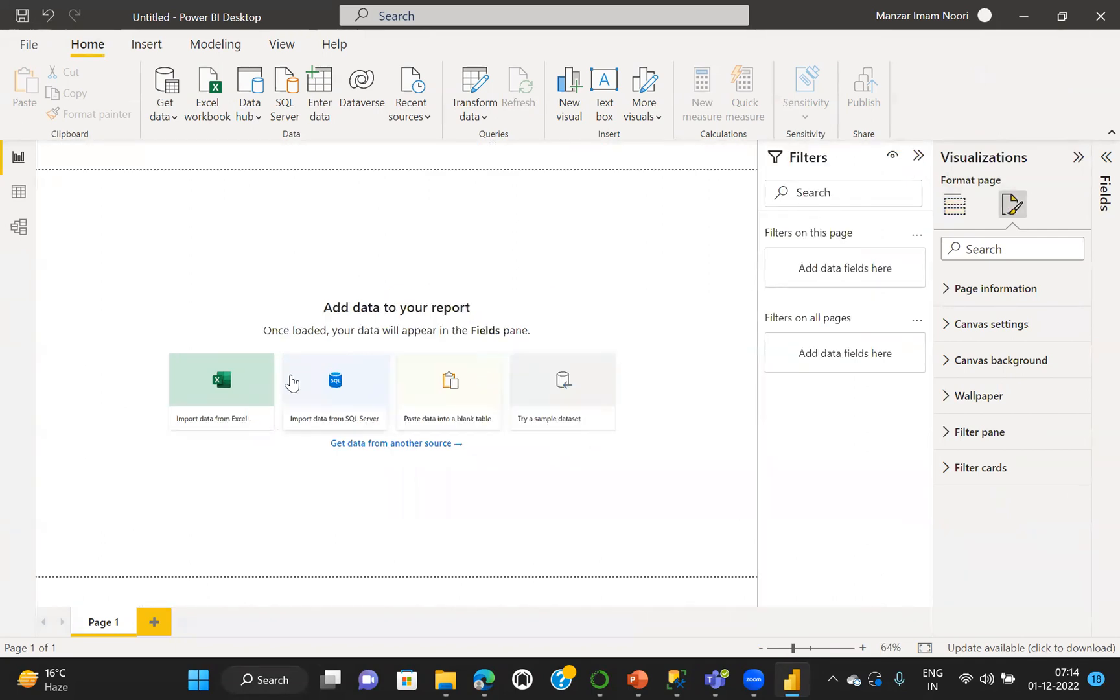
left_click(1105, 156)
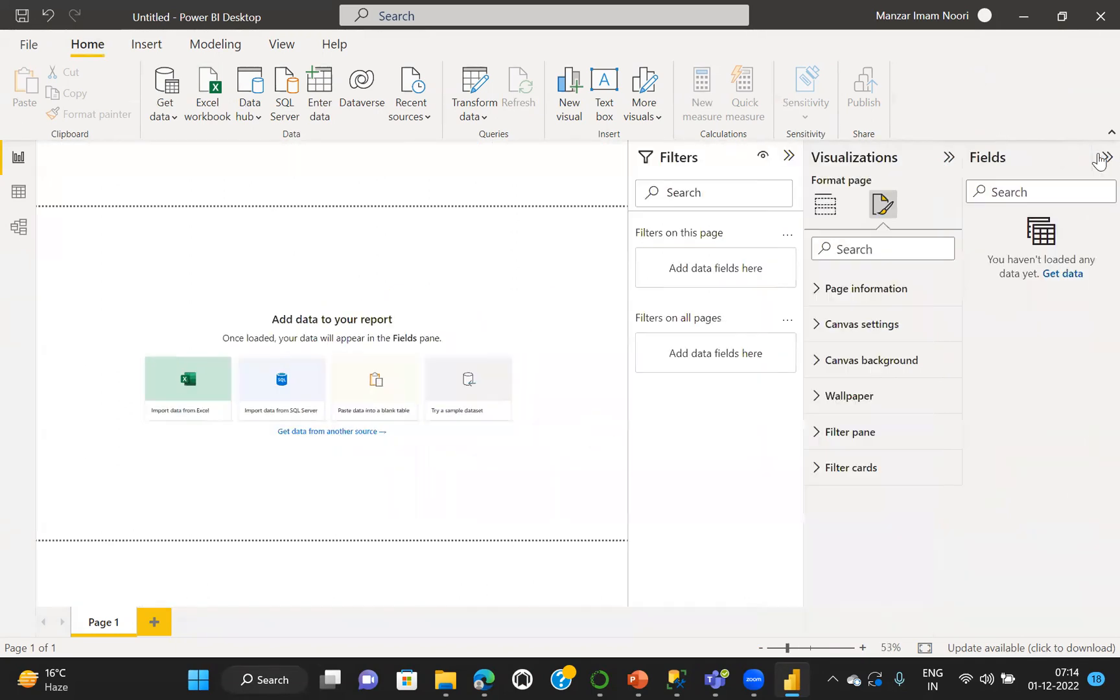
left_click(949, 158)
left_click(1102, 160)
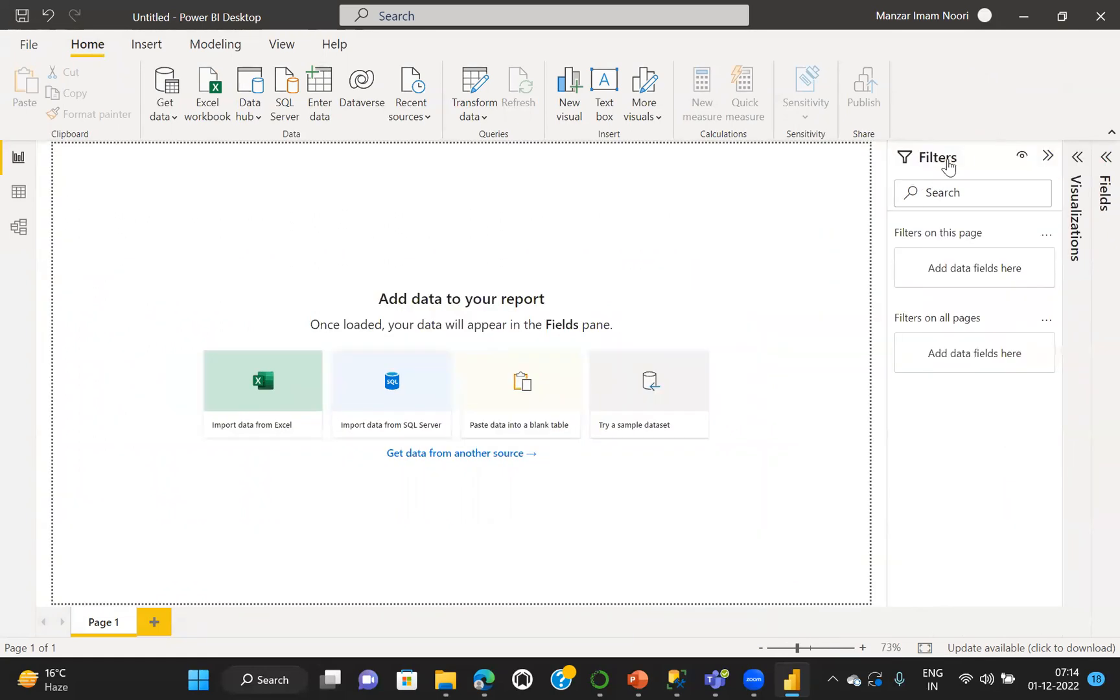
left_click(1048, 158)
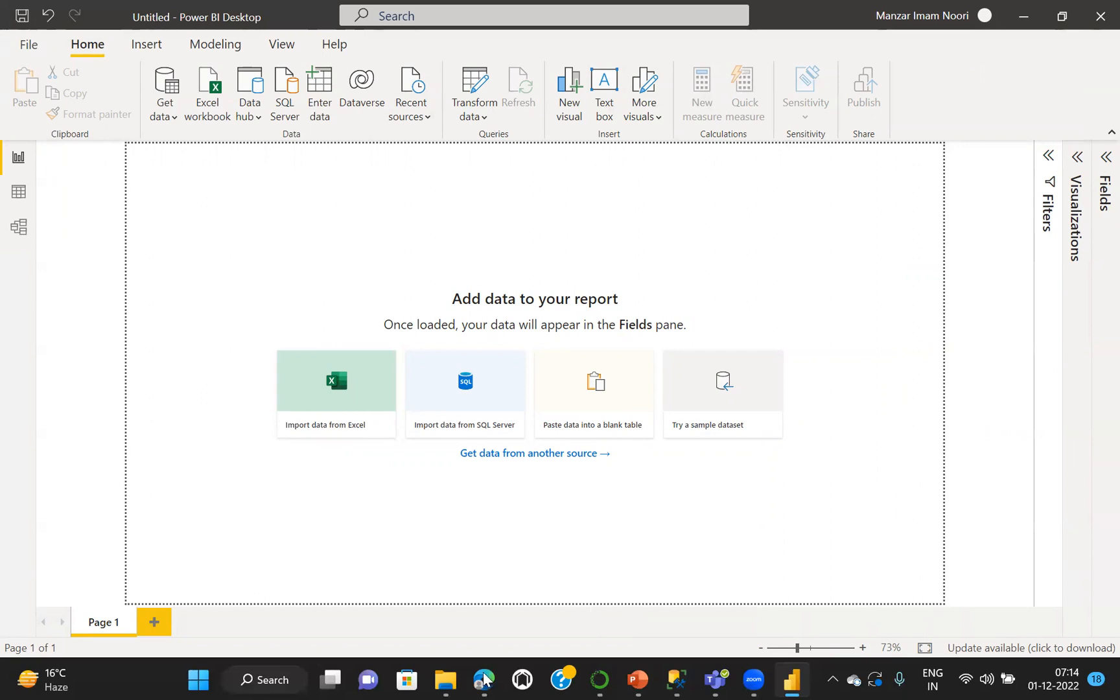
Minimize Power BI Desktop and bring the Power BI - CS1 presentation back up in PowerPoint
left_click(1022, 22)
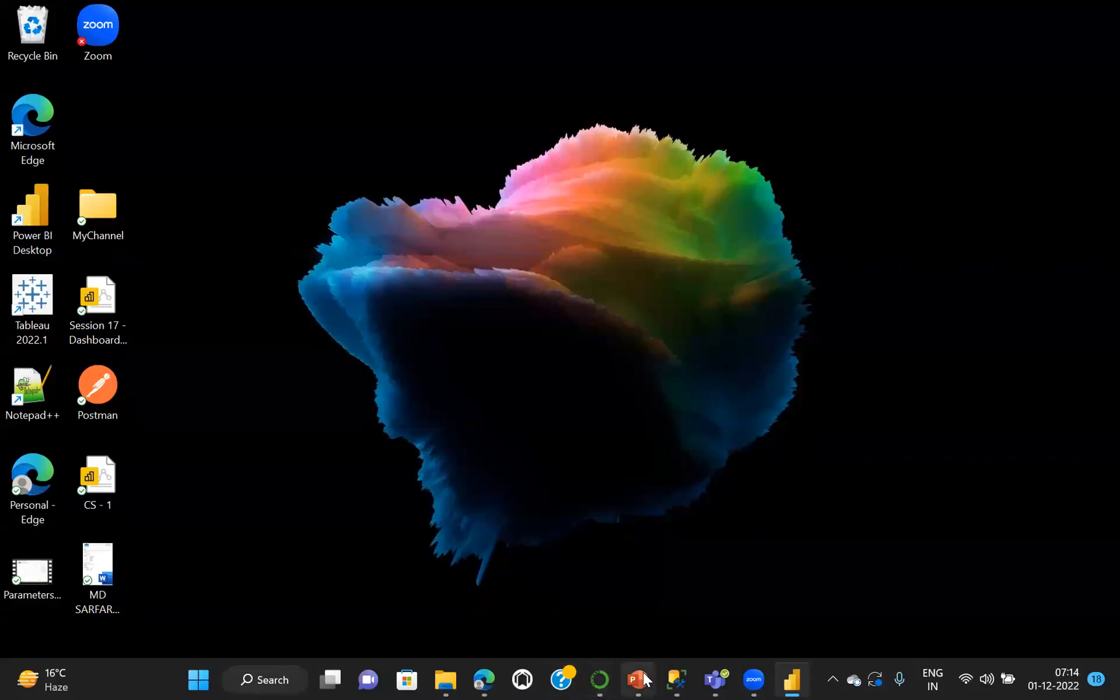
mouse_move(645, 678)
left_click(760, 606)
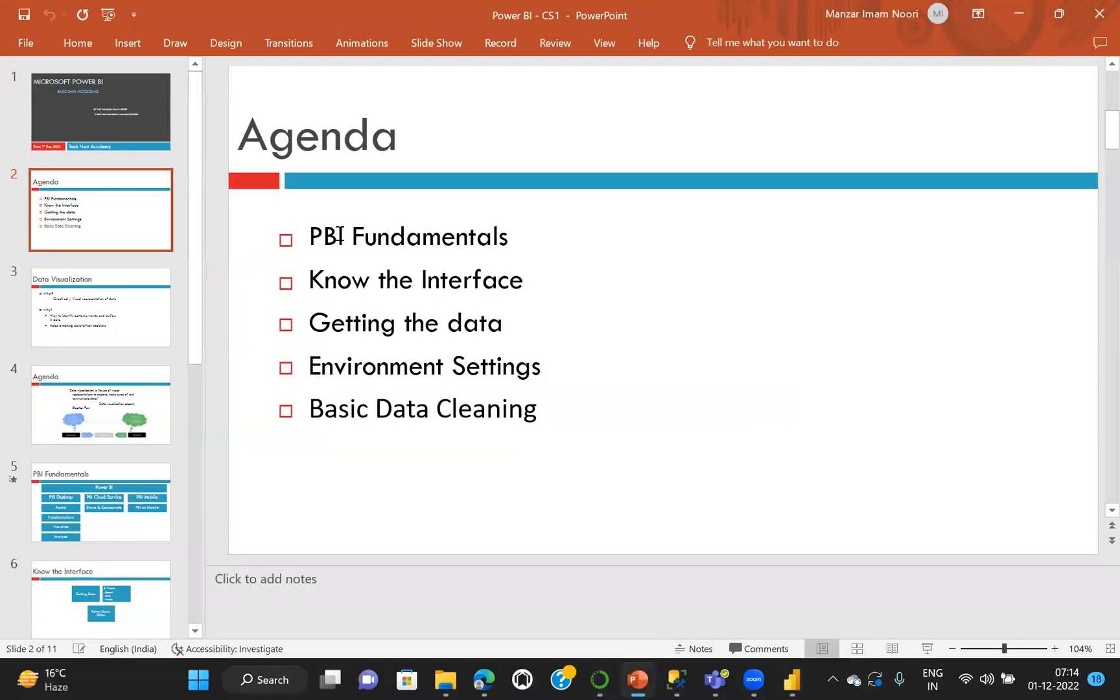
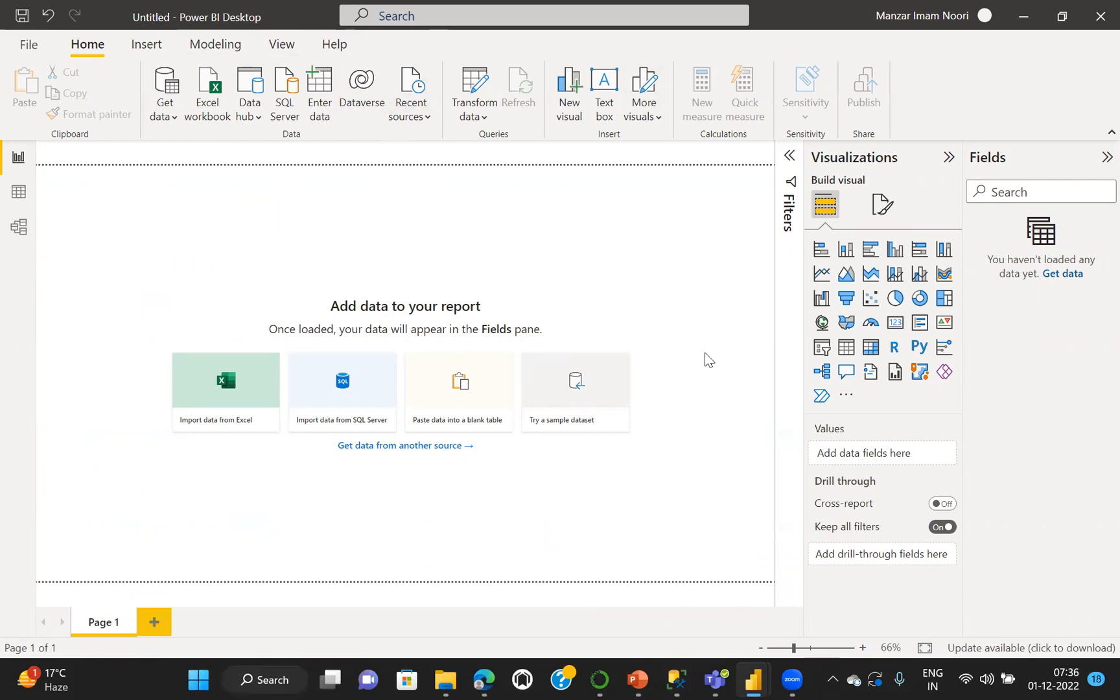
Show the Data view and the Model view of the empty report, and return to Report view
left_click(18, 158)
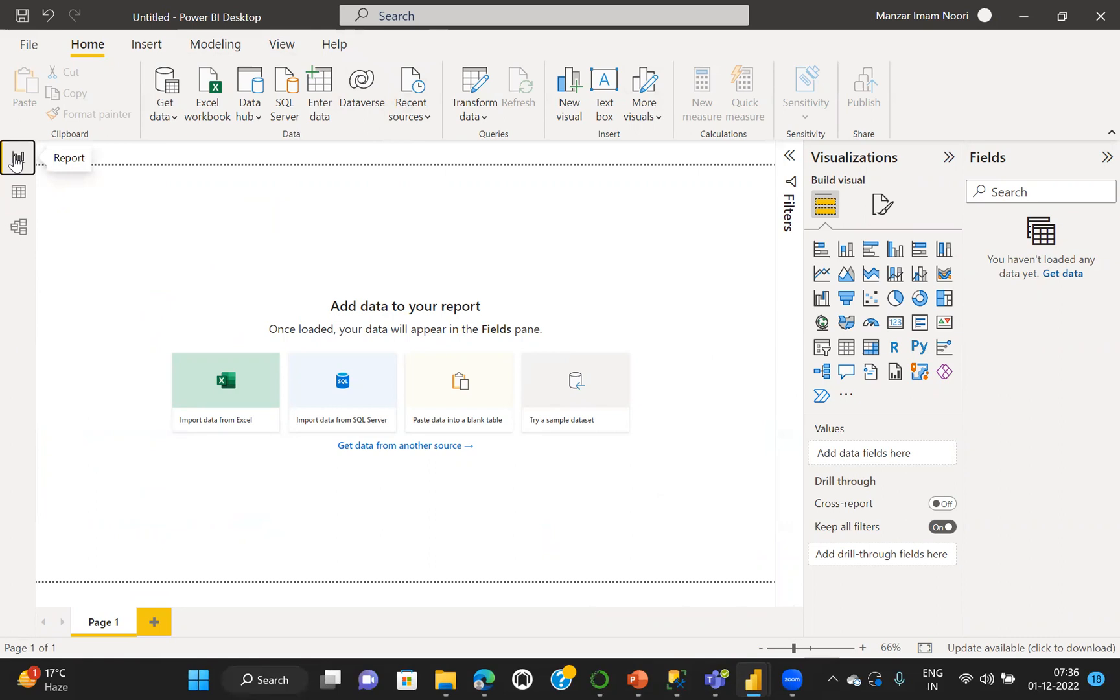
left_click(18, 194)
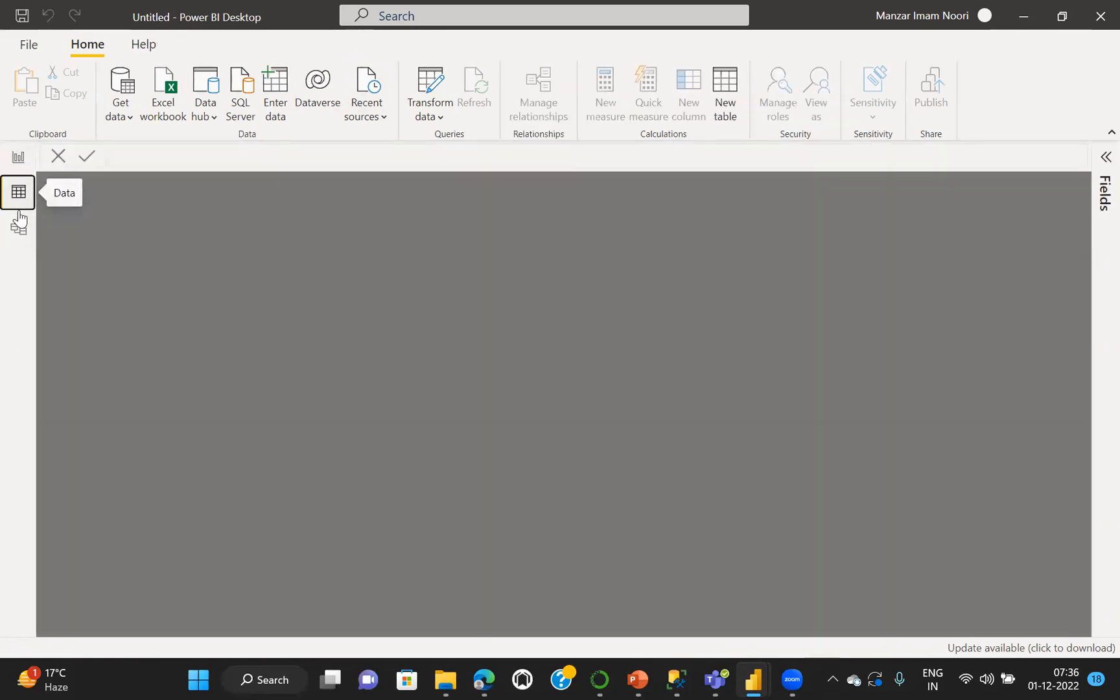
left_click(18, 226)
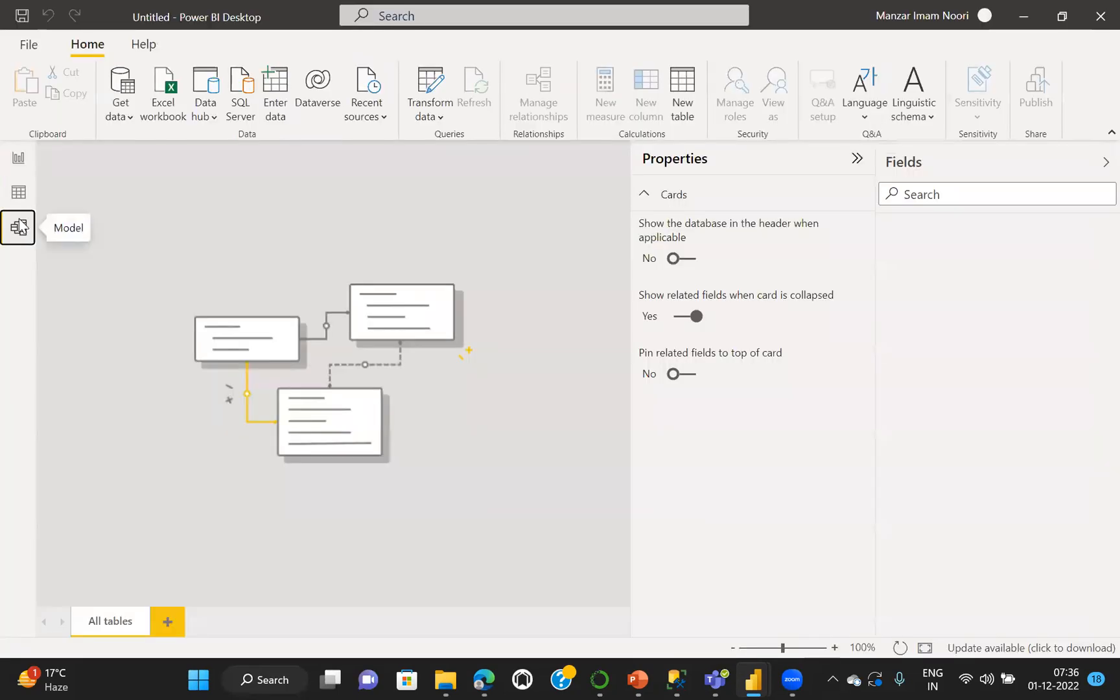
left_click(17, 158)
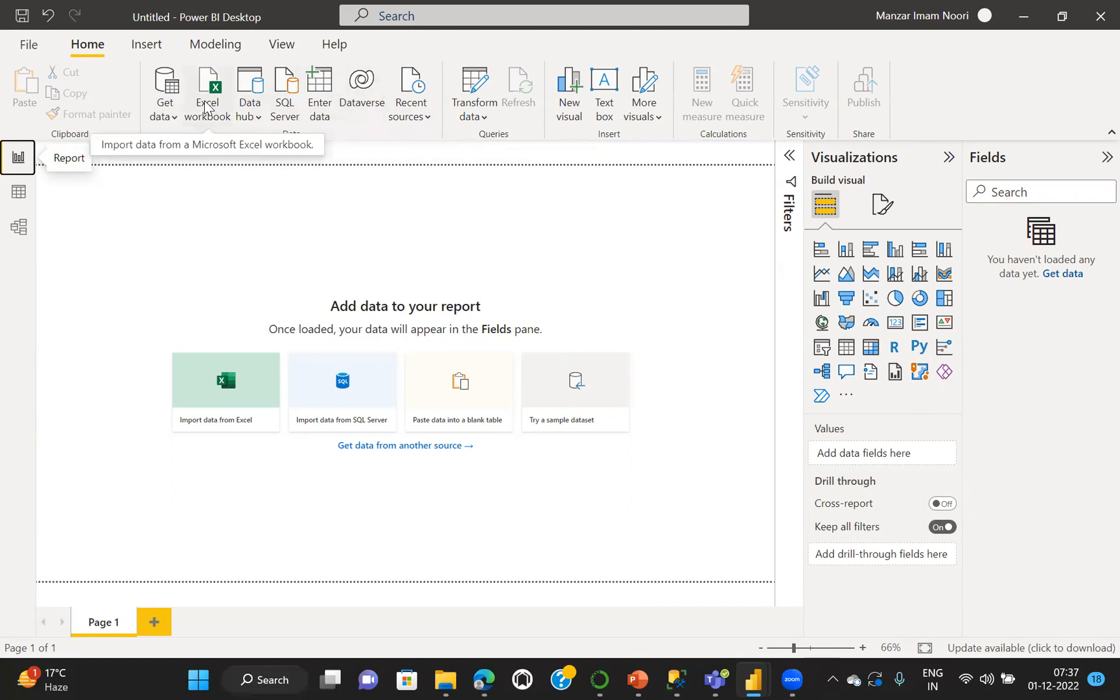
Open the complete Get Data source list and review the File and Database connectors
left_click(173, 121)
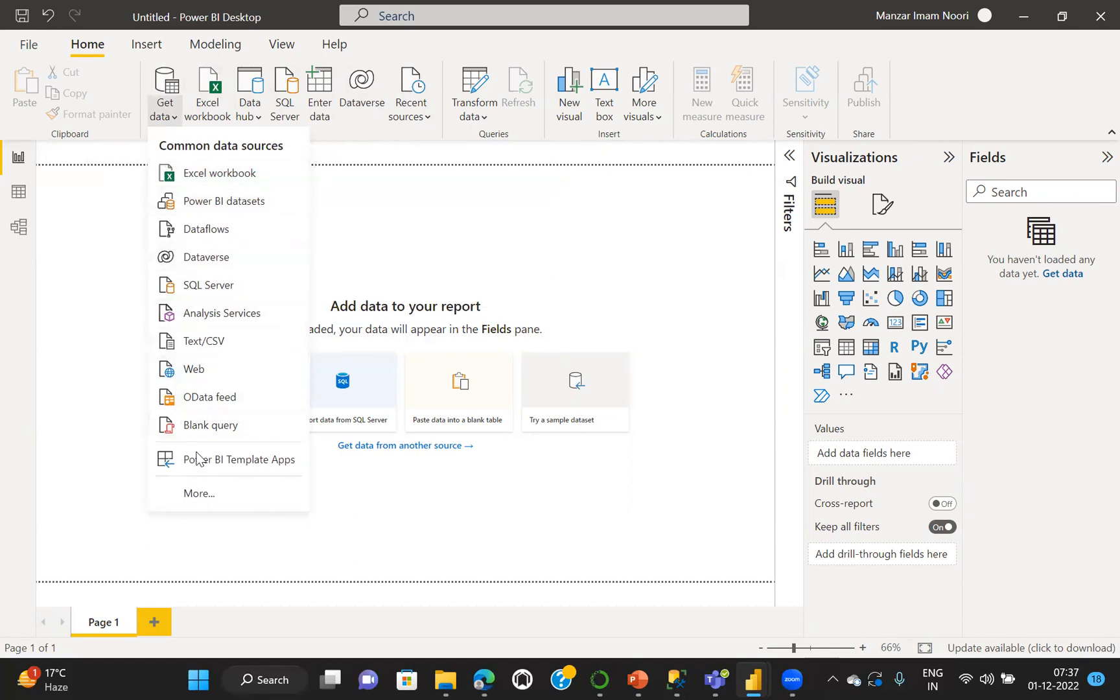
left_click(200, 493)
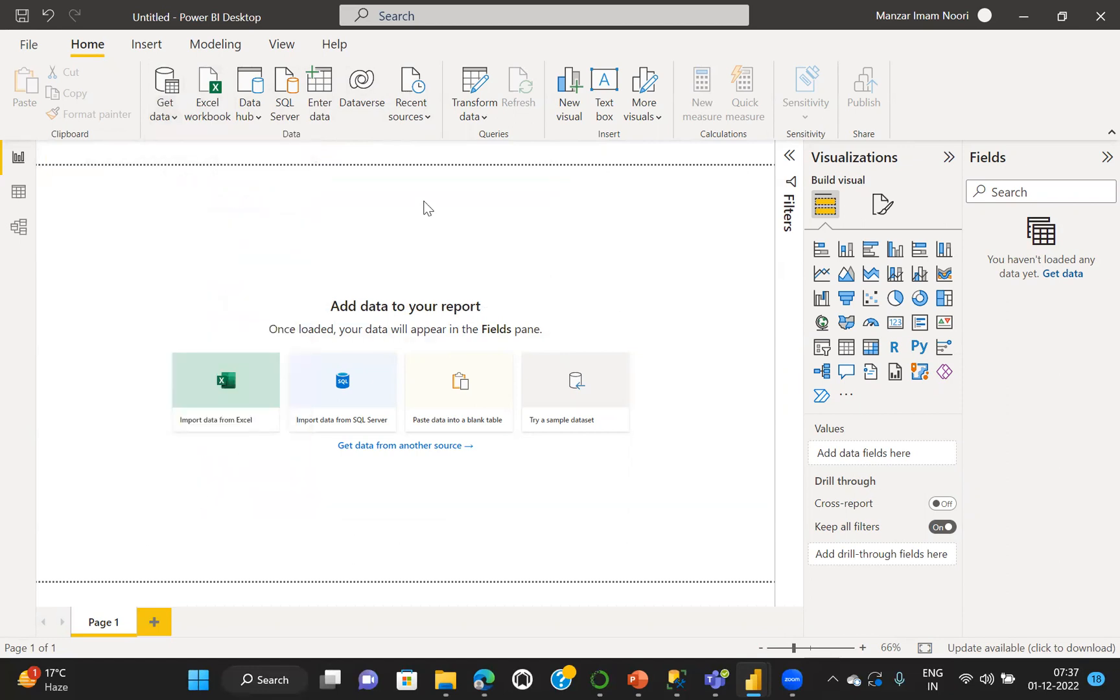
left_click(166, 91)
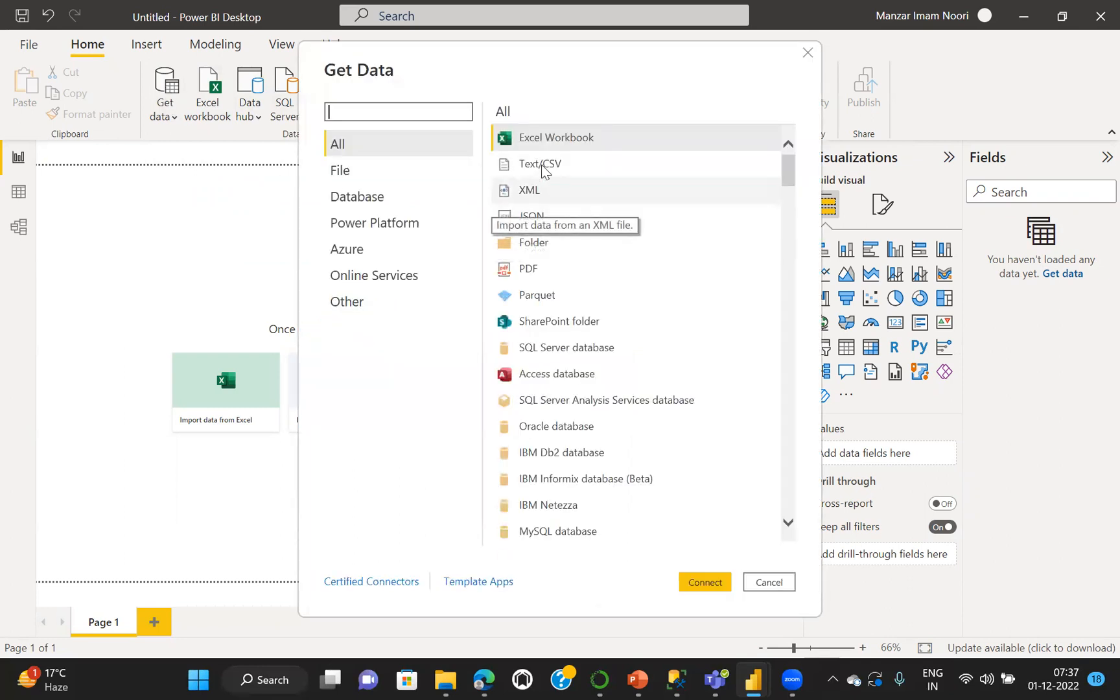
left_click(342, 172)
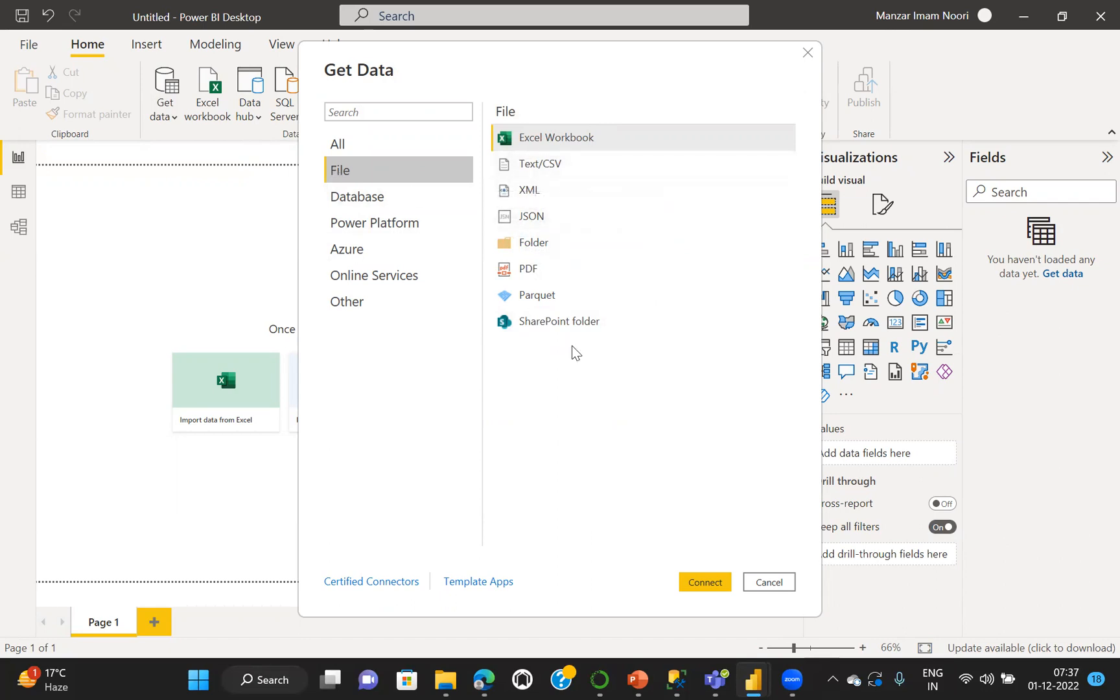
left_click(368, 202)
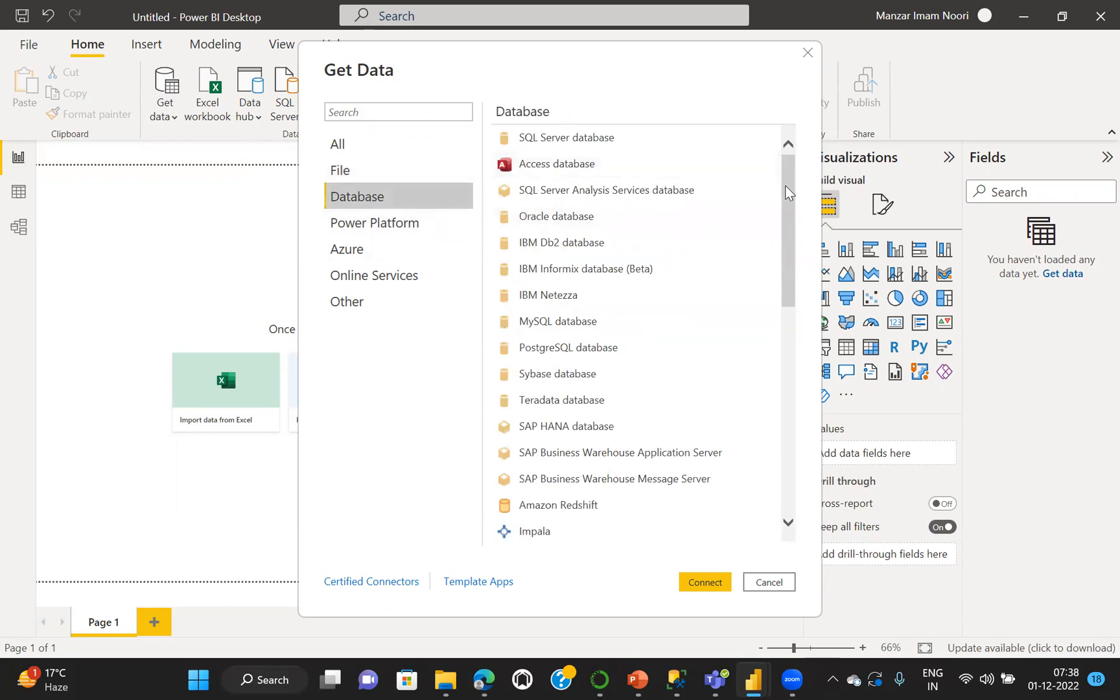
mouse_move(787, 188)
left_mouse_down()
mouse_move(789, 447)
mouse_move(767, 197)
mouse_move(783, 325)
mouse_move(779, 458)
mouse_move(790, 204)
left_mouse_up()
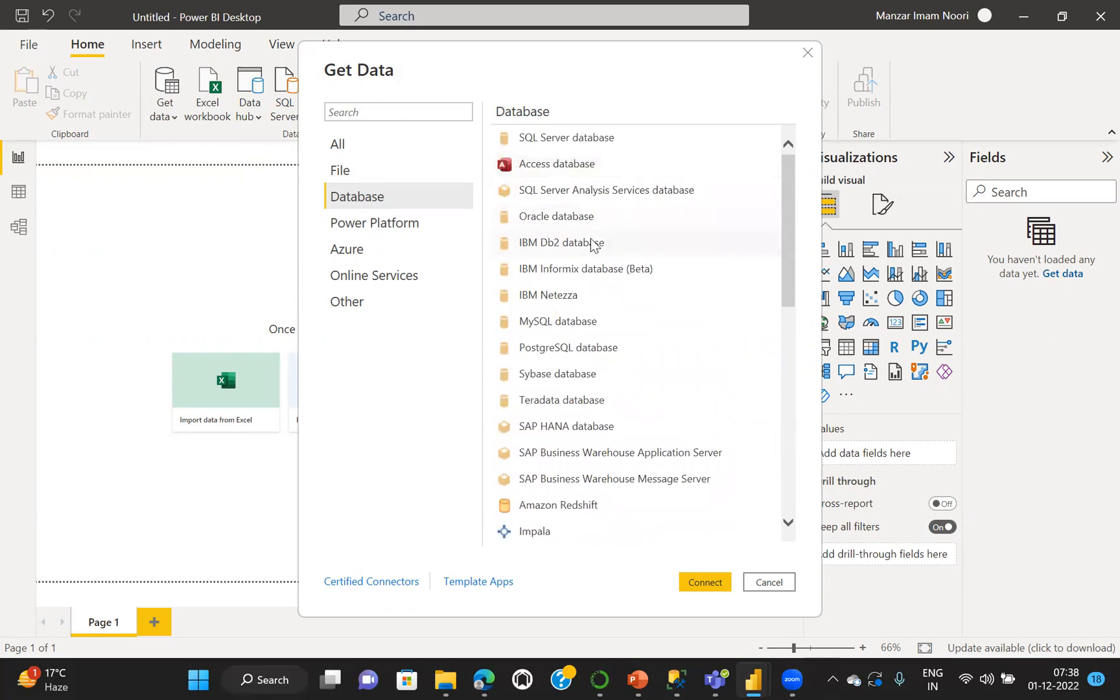
Compare the File connectors with the Database connectors, ending on the Database list
left_click(345, 172)
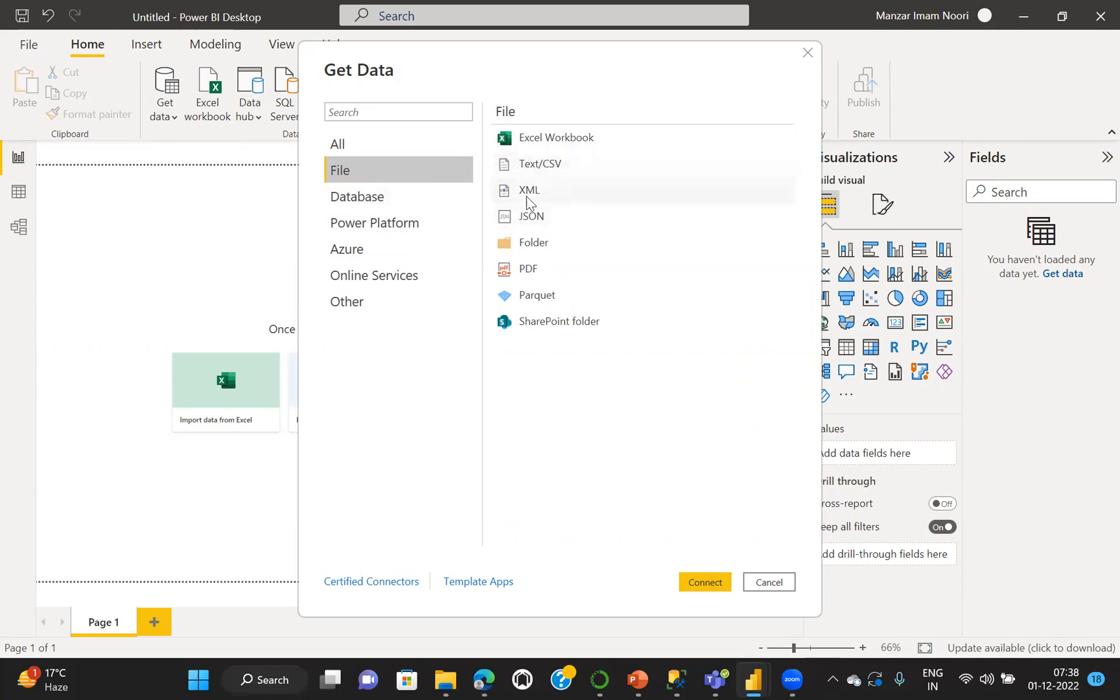
left_click(366, 197)
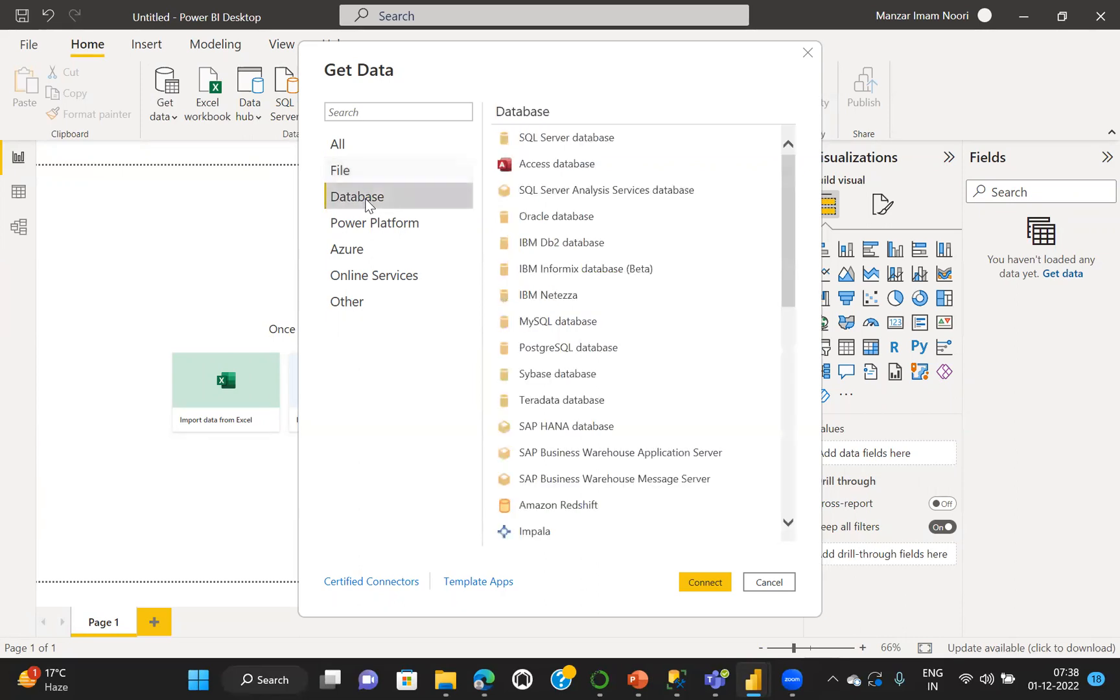
left_click(342, 173)
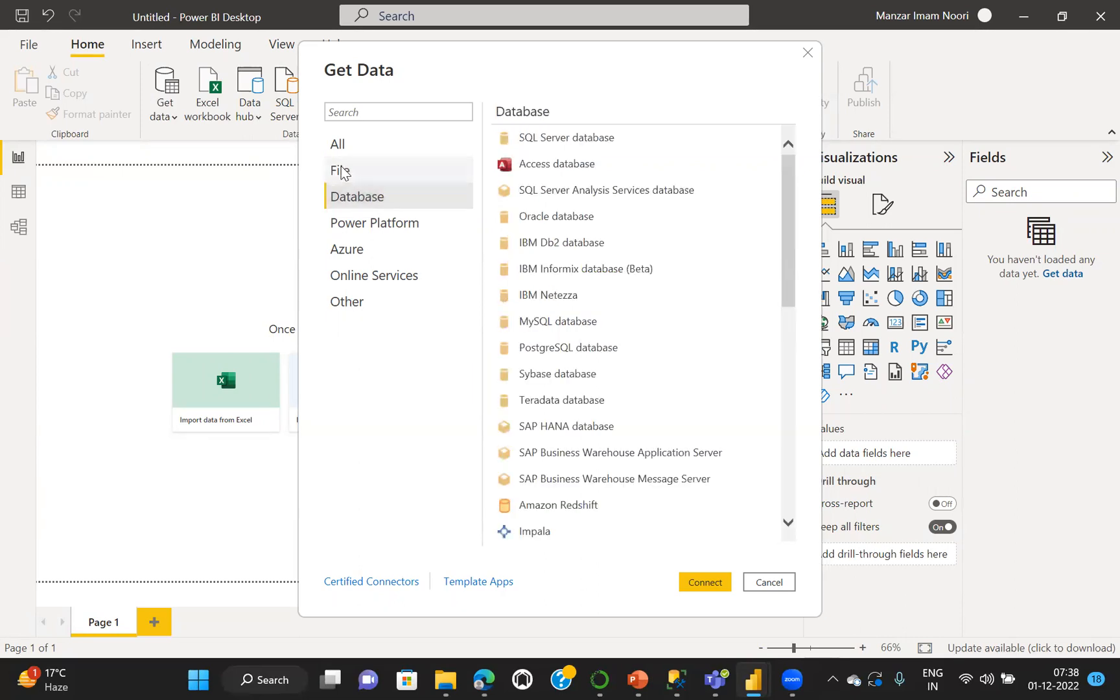
left_click(369, 200)
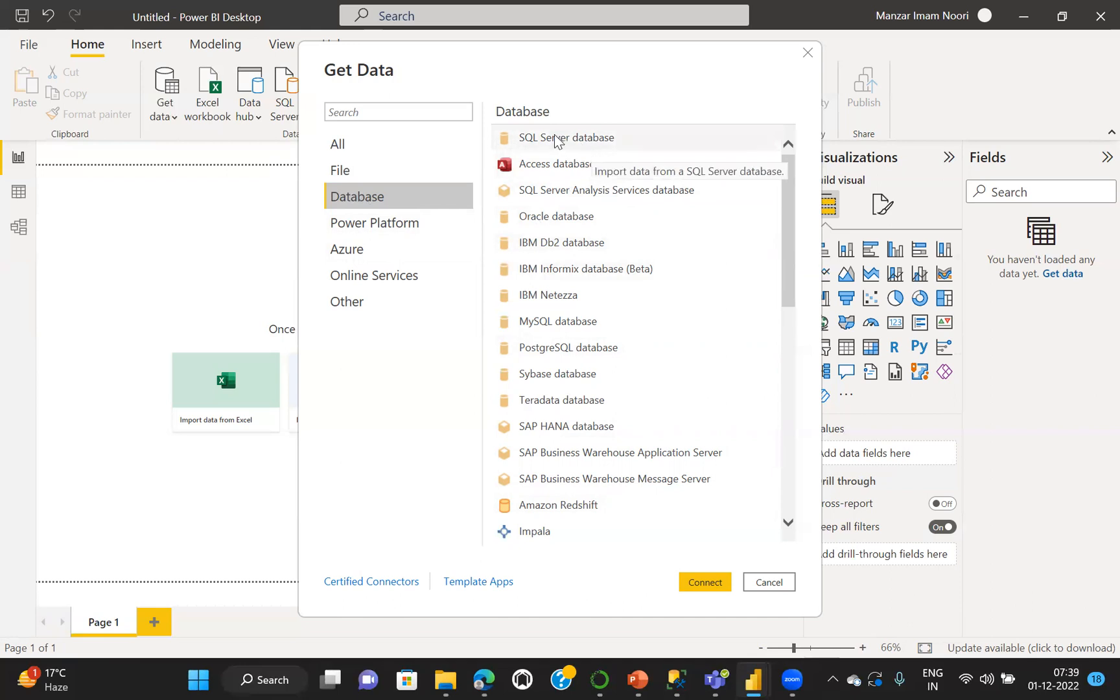
left_click(333, 173)
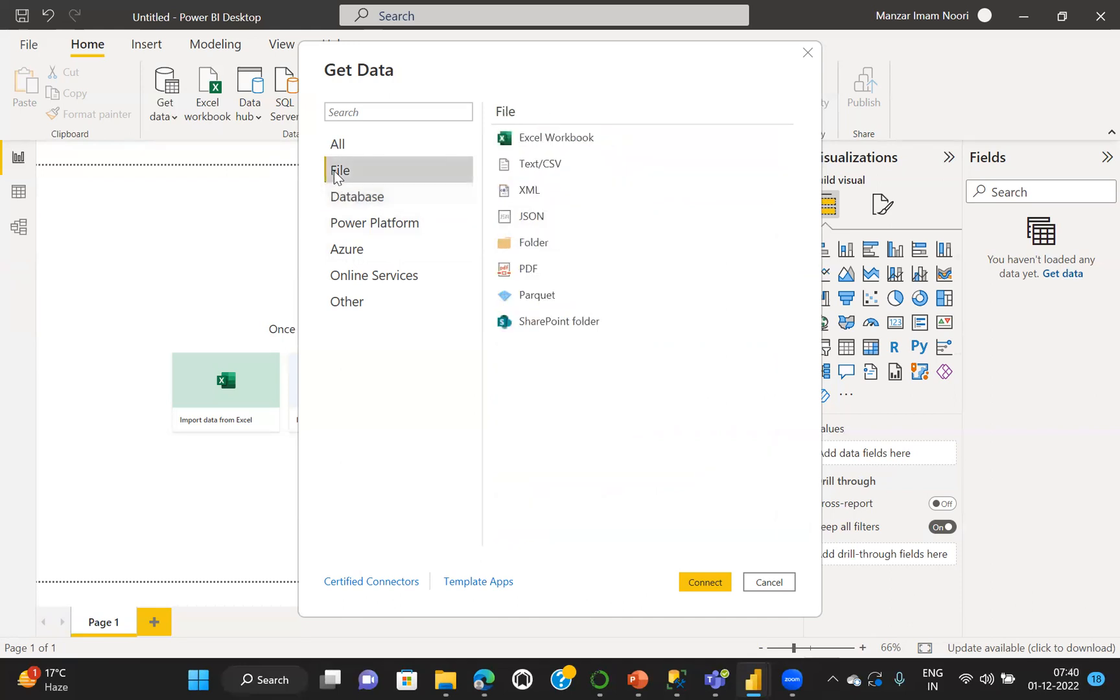
left_click(361, 197)
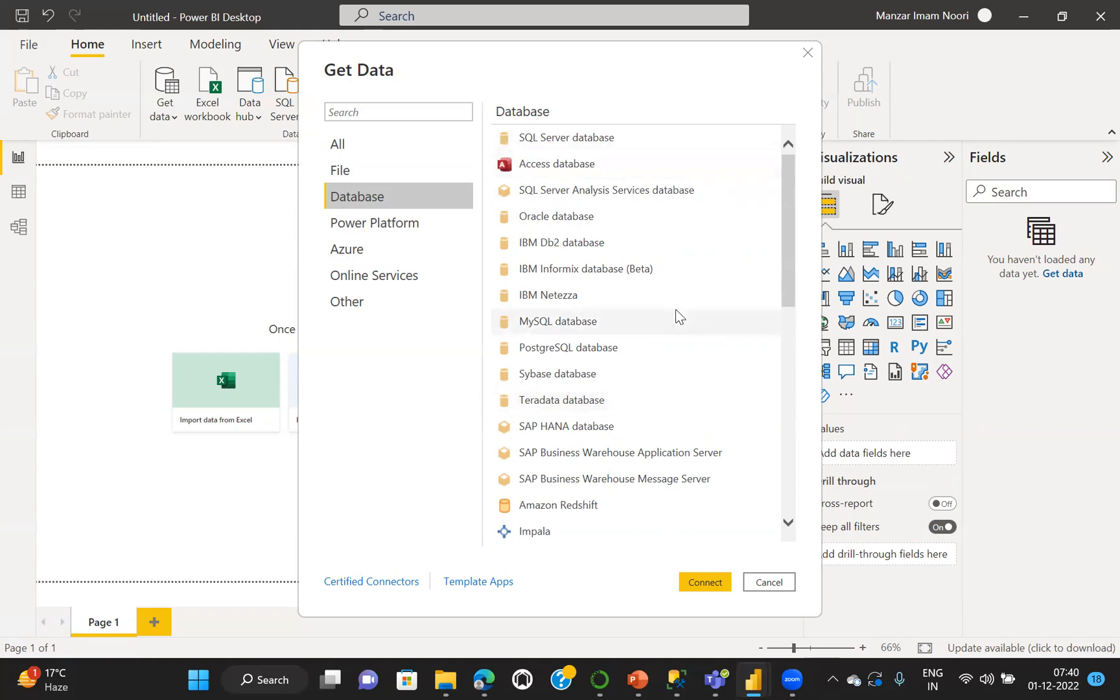
mouse_move(784, 199)
left_mouse_down()
mouse_move(796, 308)
mouse_move(782, 437)
mouse_move(796, 200)
left_mouse_up()
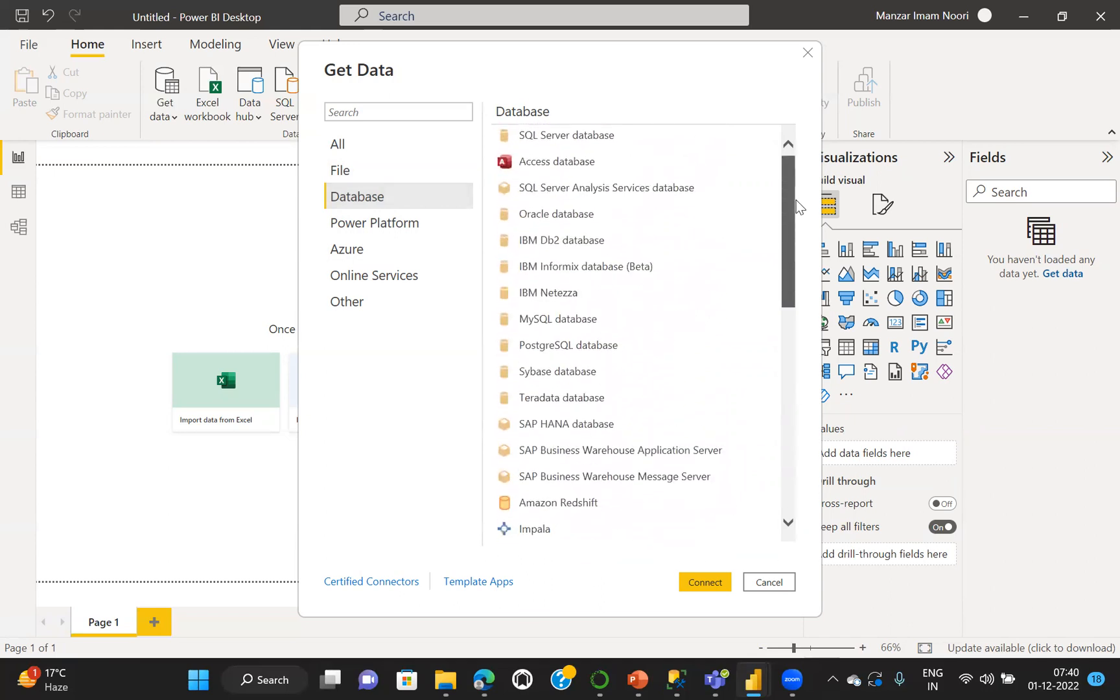
Review the Power Platform connectors and the Azure connectors through to the end of the Azure list
left_click(371, 223)
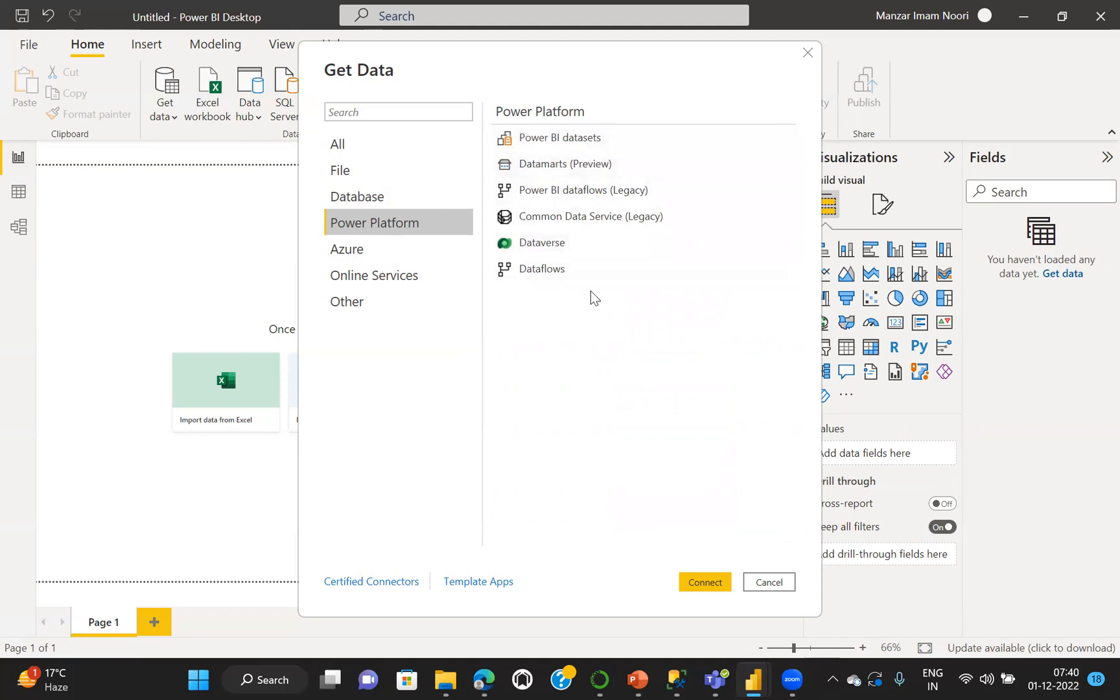
left_click(350, 252)
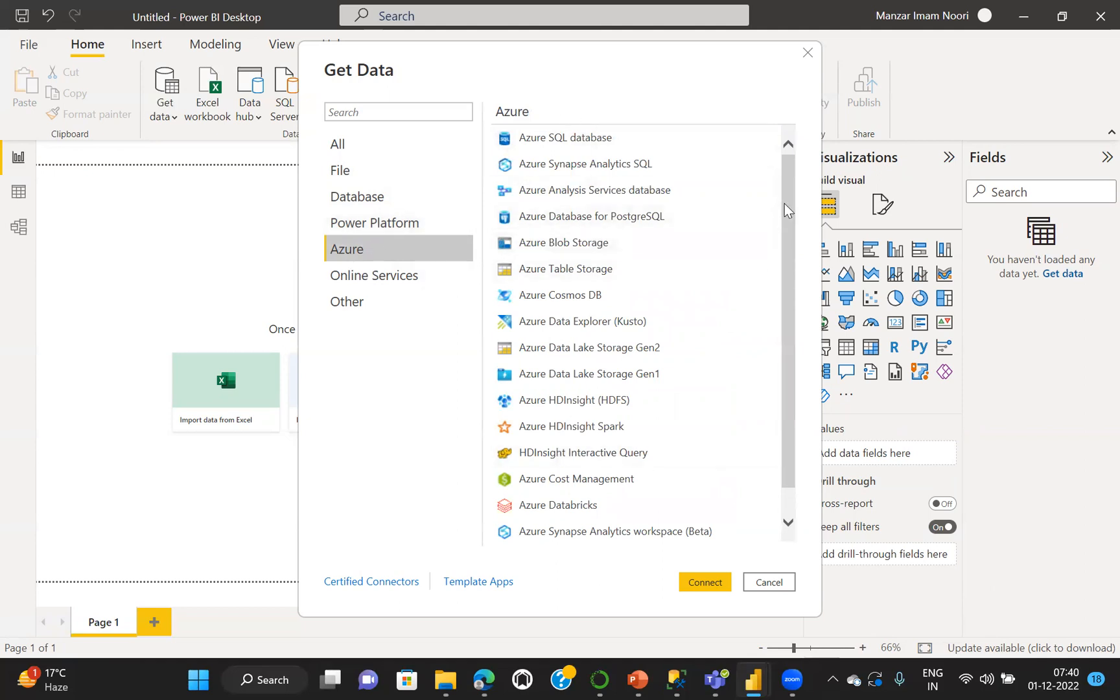
scroll(784, 203, "down", 1)
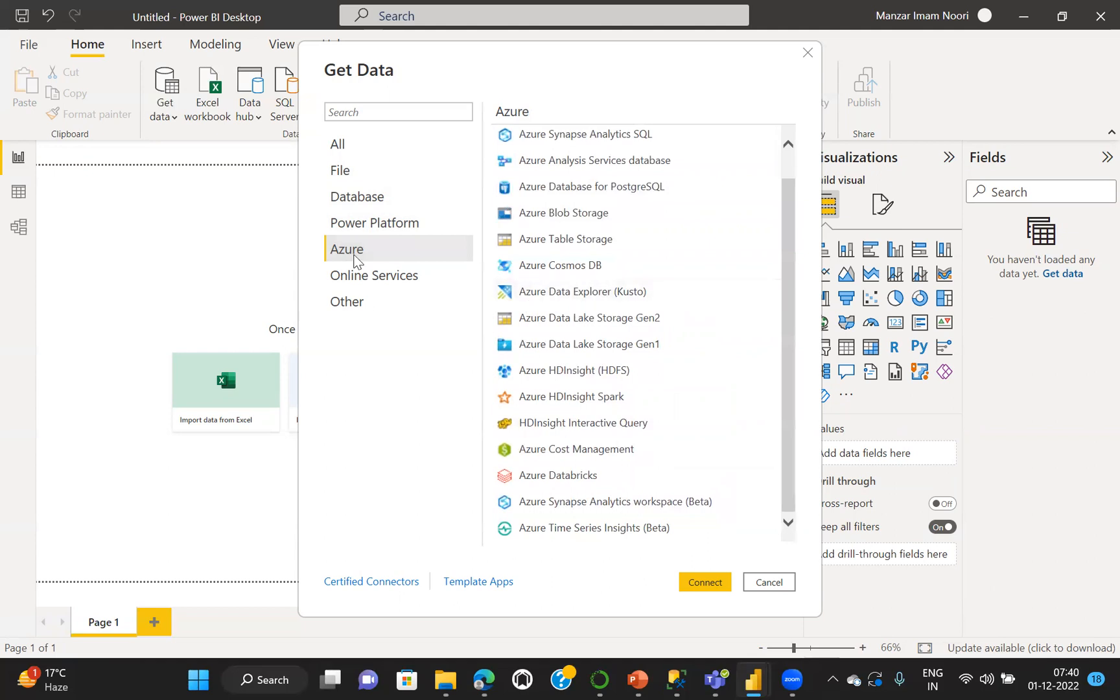
Look through the Online Services connectors from SharePoint Online List to Zoho Creator and return to the start of the list
left_click(381, 279)
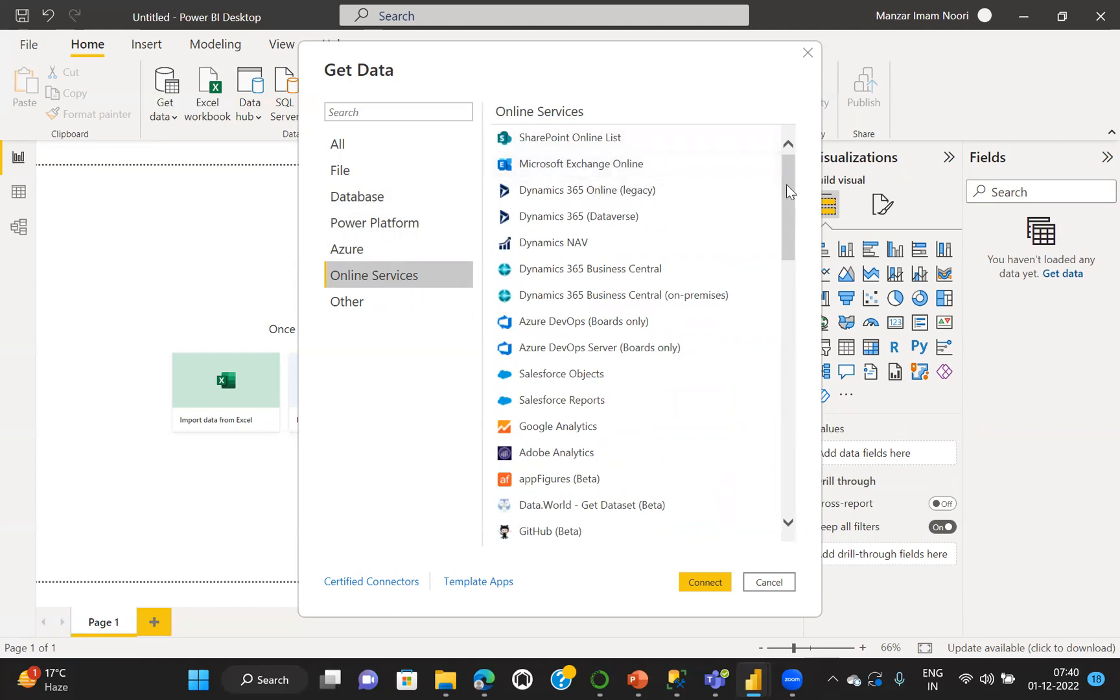
left_click_drag(787, 184, 787, 176)
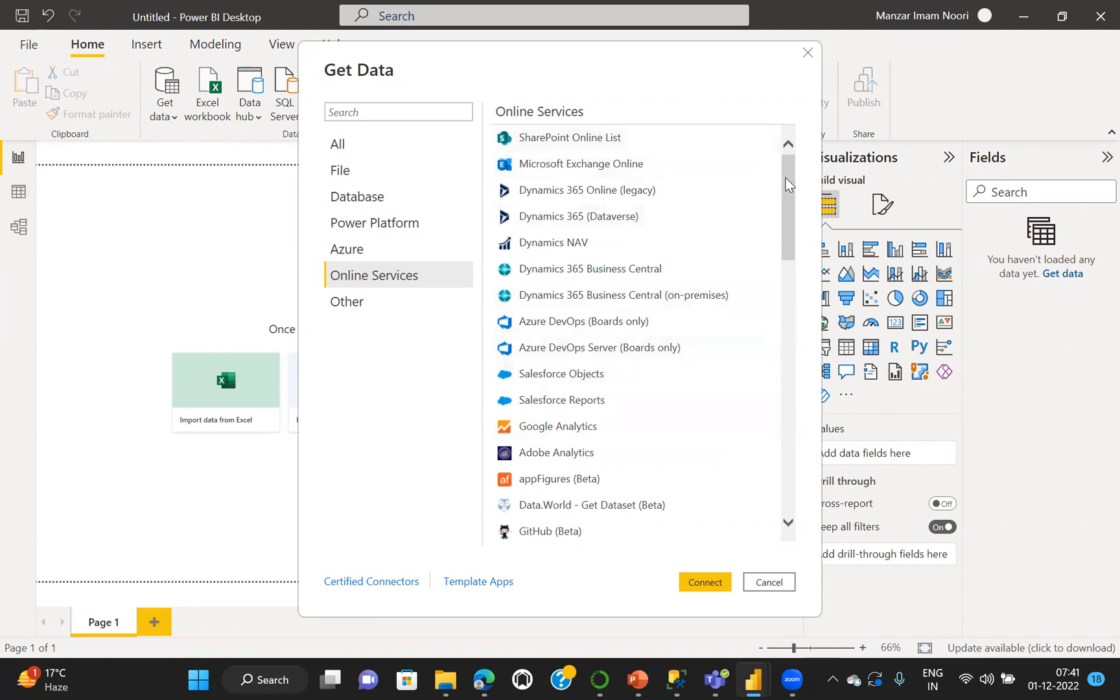
left_click_drag(788, 185, 785, 254)
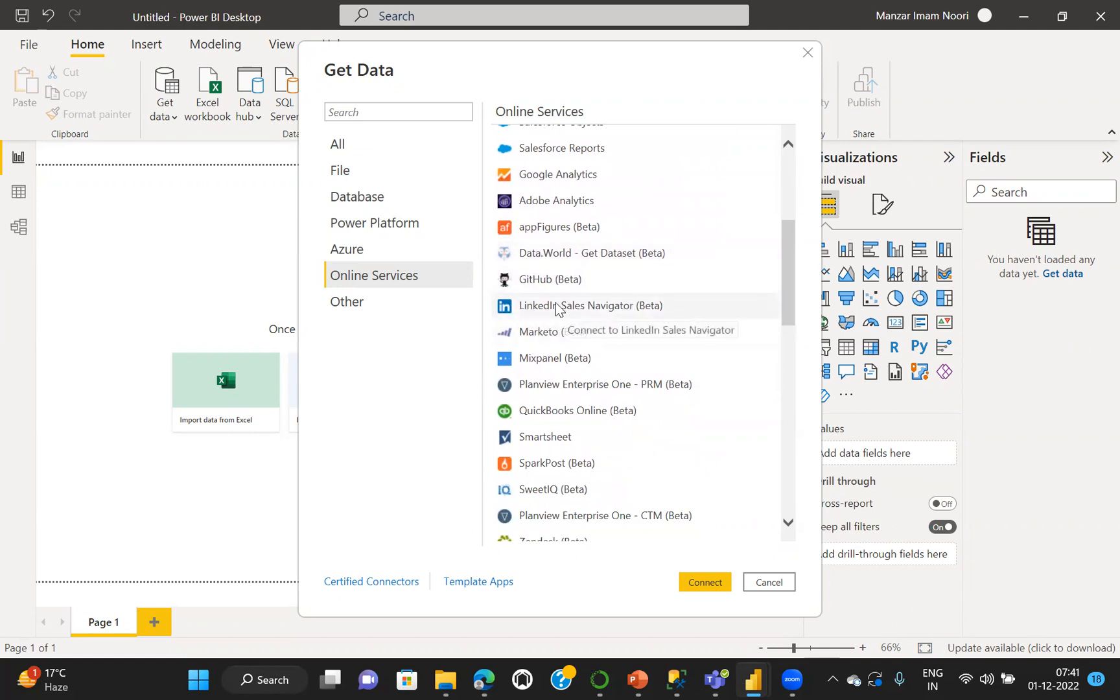
left_click_drag(784, 262, 767, 471)
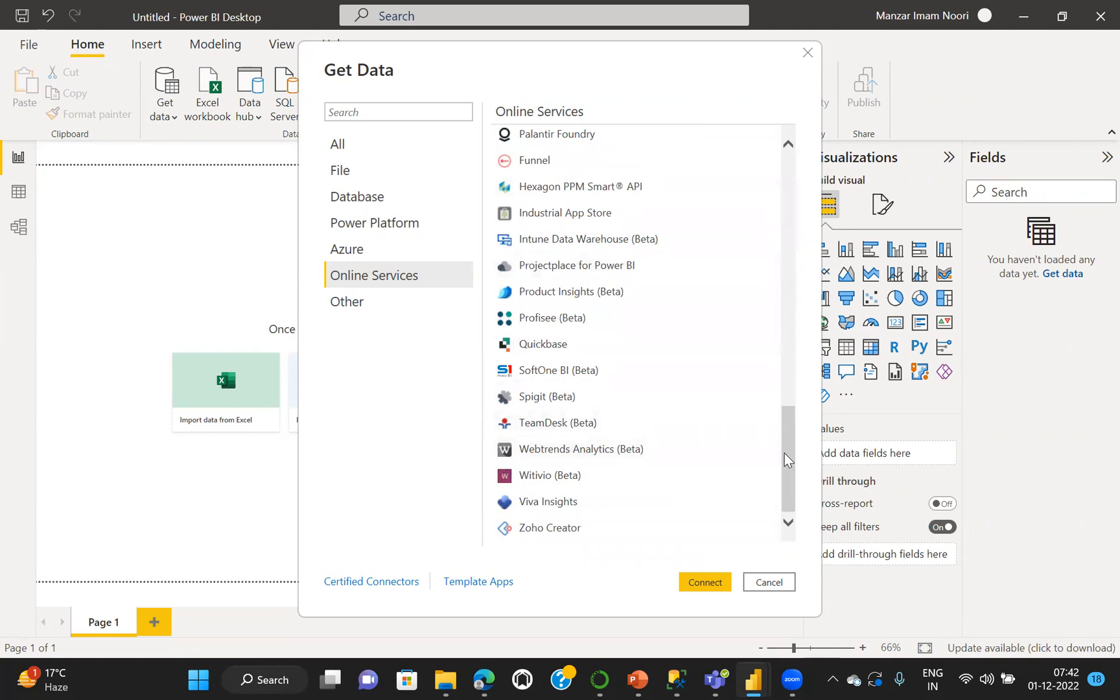
left_click_drag(787, 462, 789, 188)
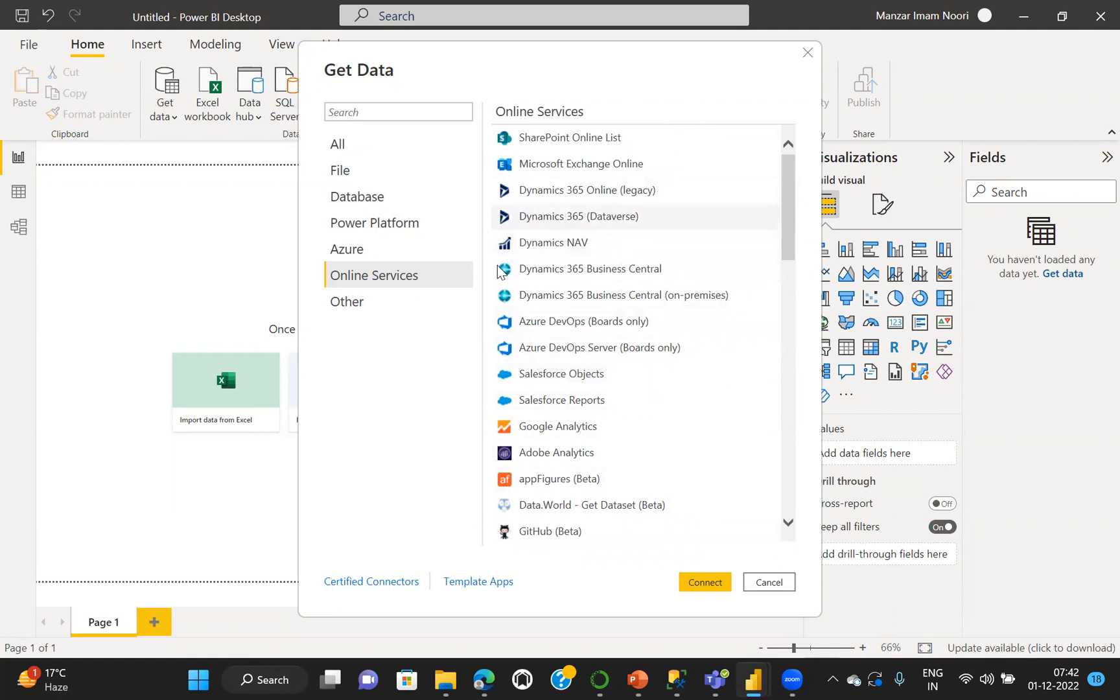
Recheck the Online Services connectors against the Other category and highlight the Web source under Other
left_click(356, 304)
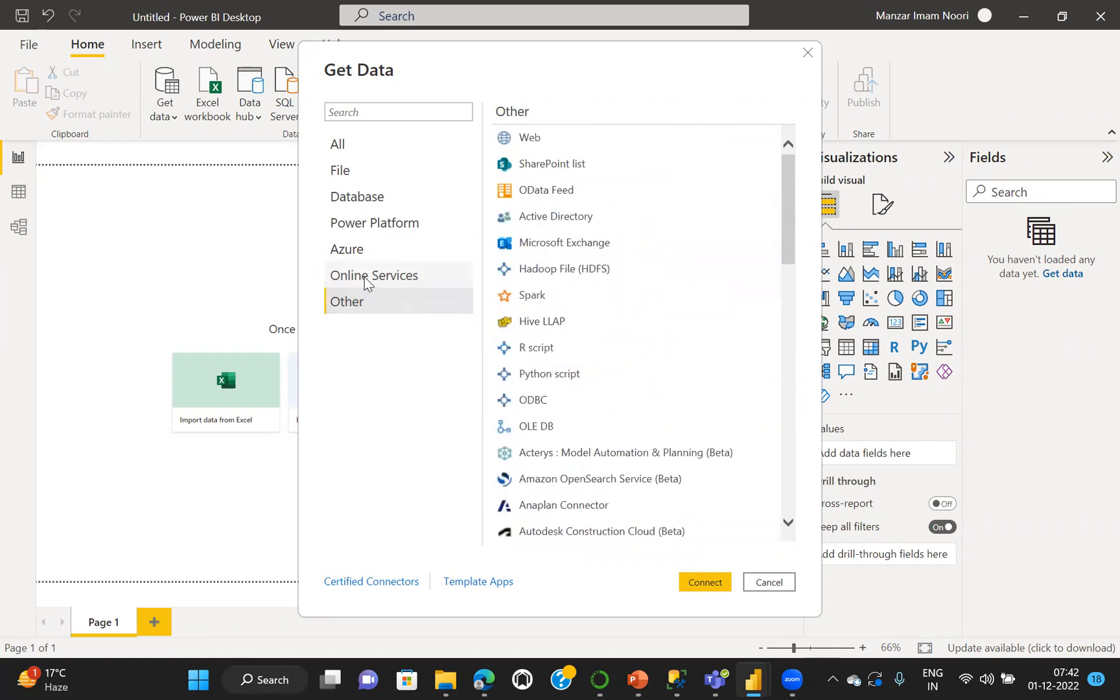
left_click(372, 279)
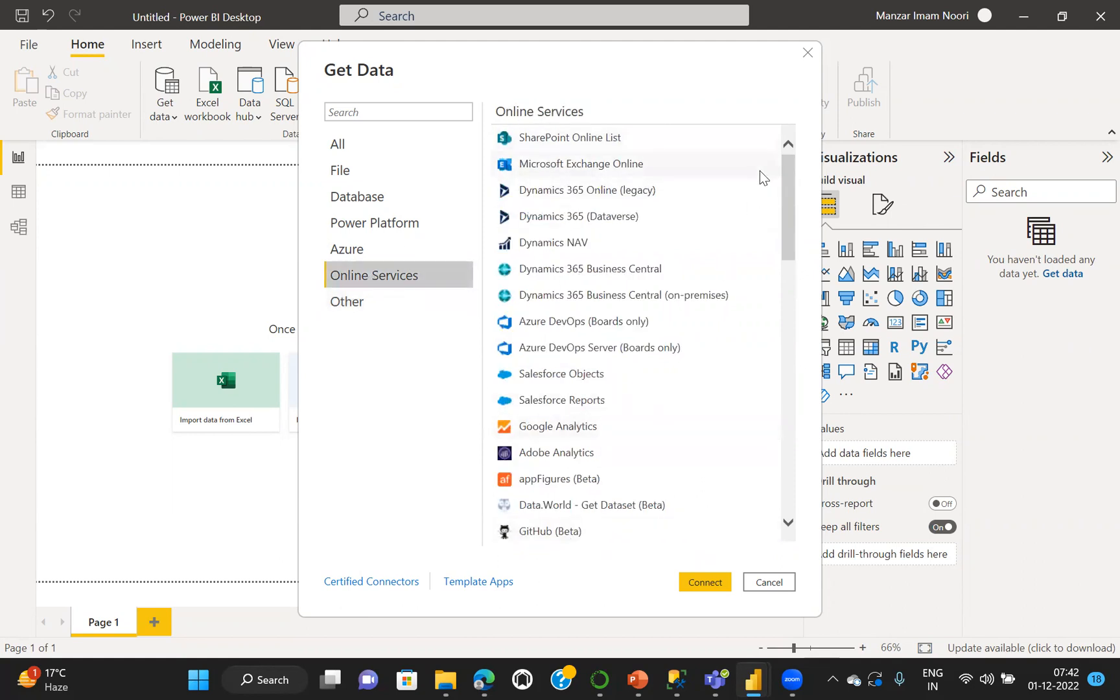
left_click_drag(788, 201, 798, 495)
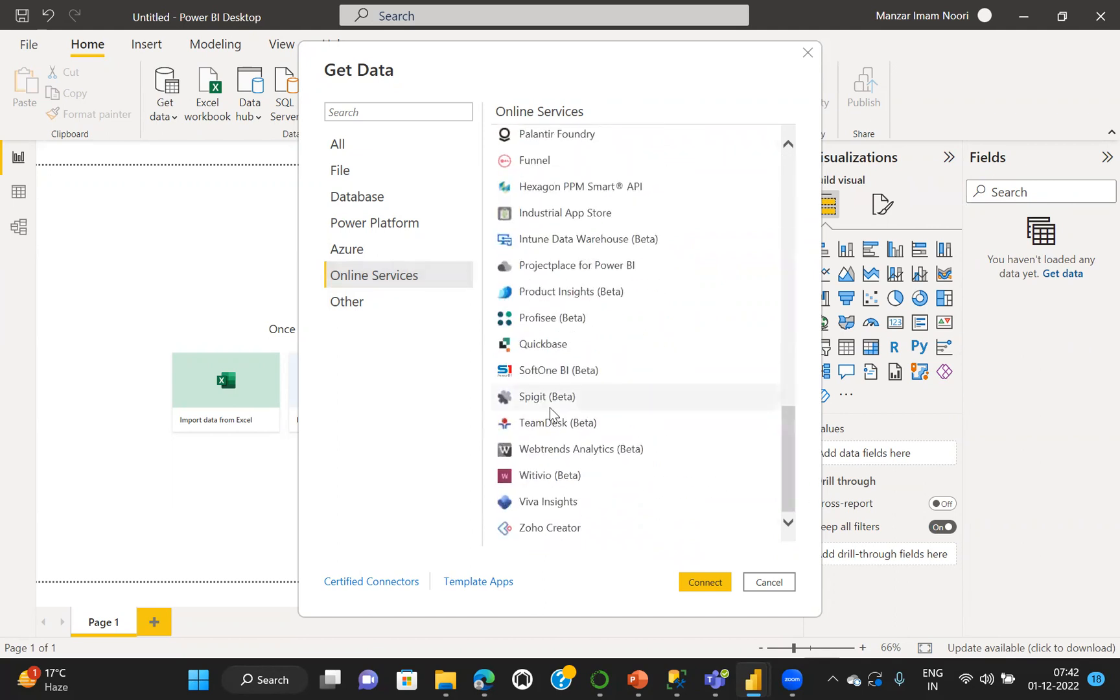
left_click(354, 304)
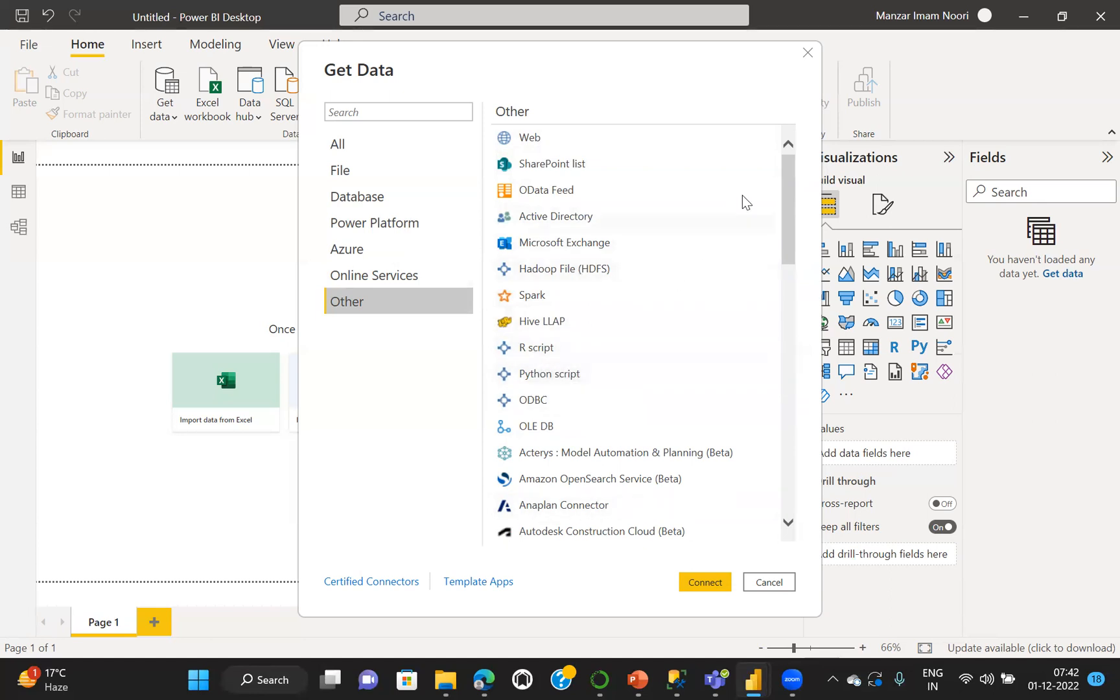
left_click(531, 142)
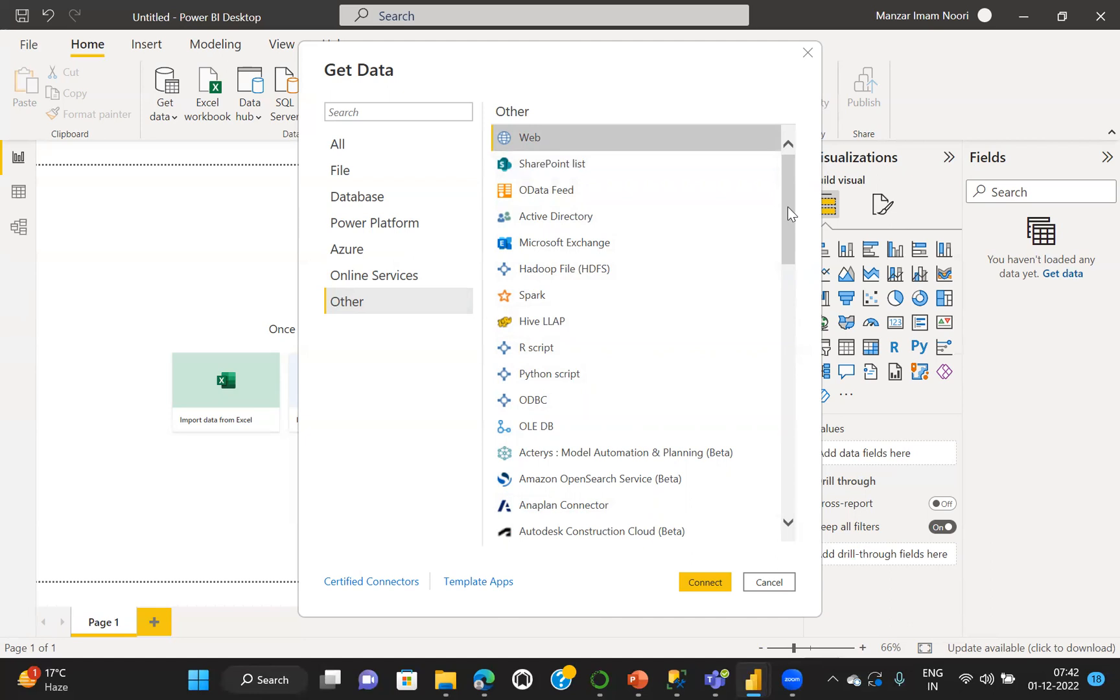
left_click_drag(787, 207, 792, 176)
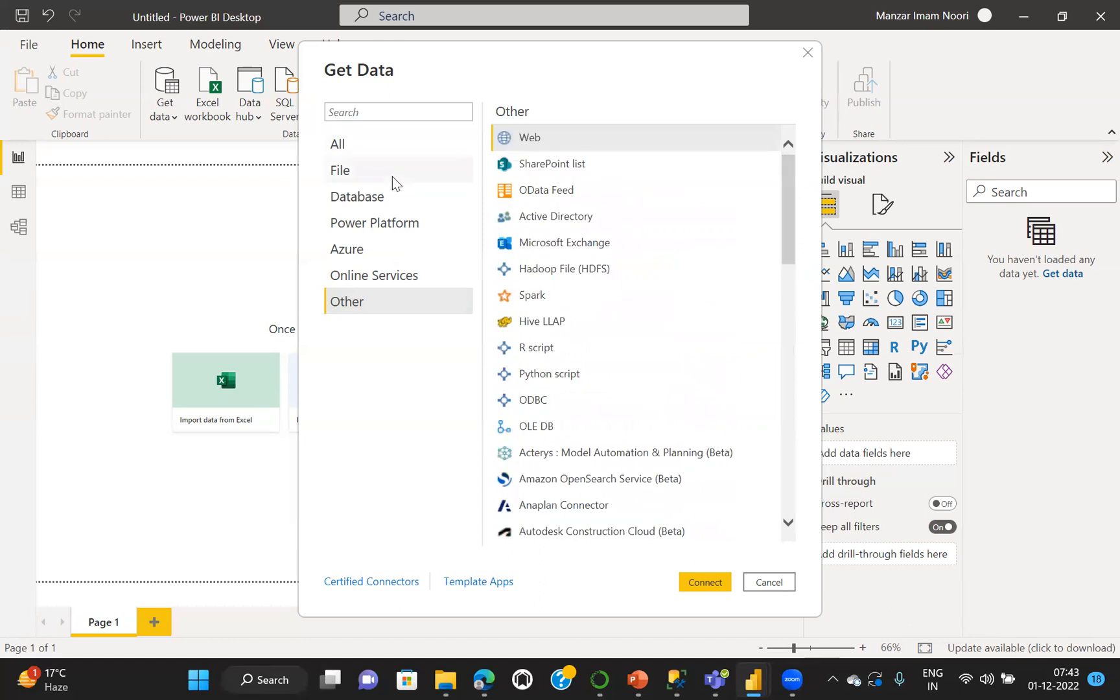
Choose a Text/CSV file as the data source and open sales2017_raw from the CS-1 folder in Power BI -Dec
left_click(346, 172)
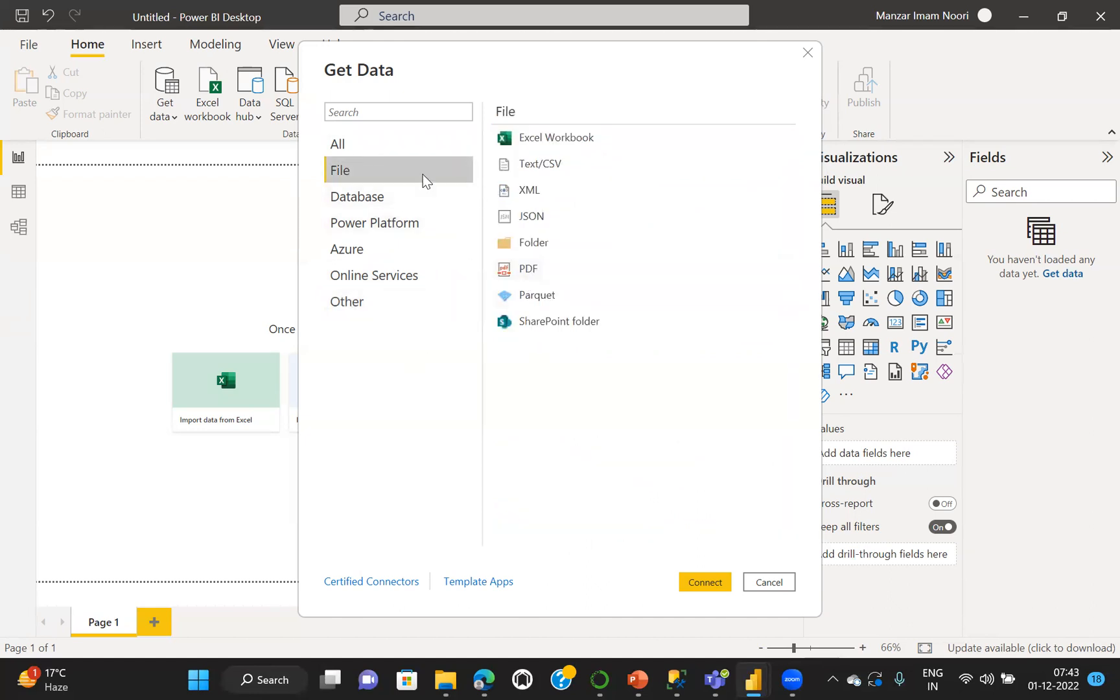
double_click(543, 166)
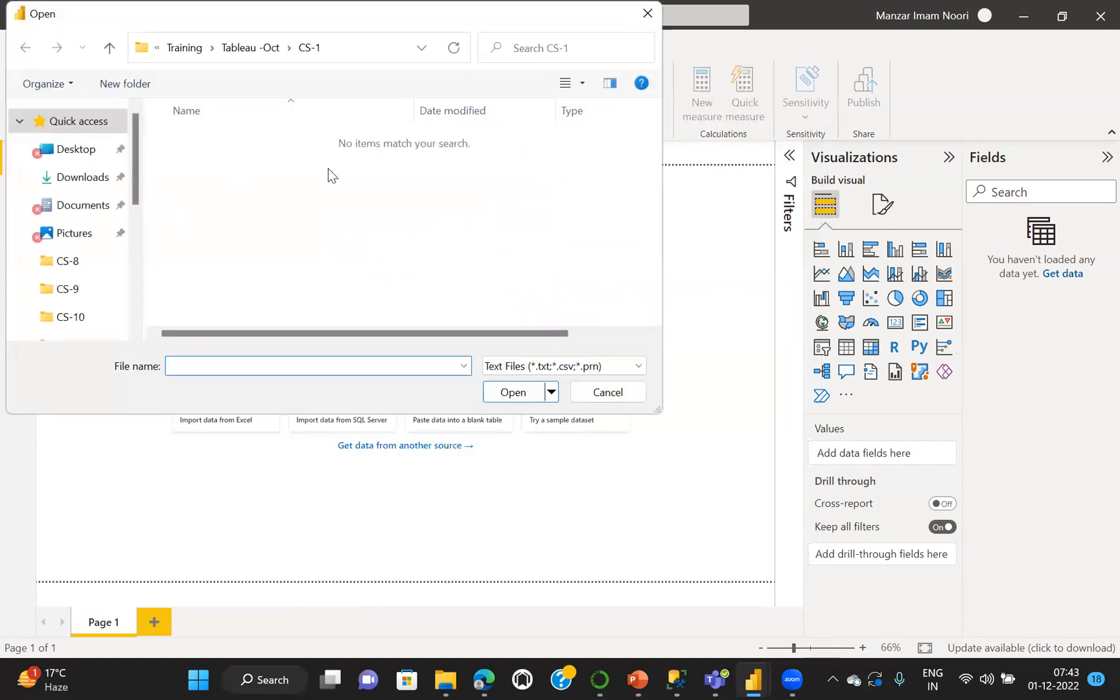
left_click_drag(133, 140, 133, 165)
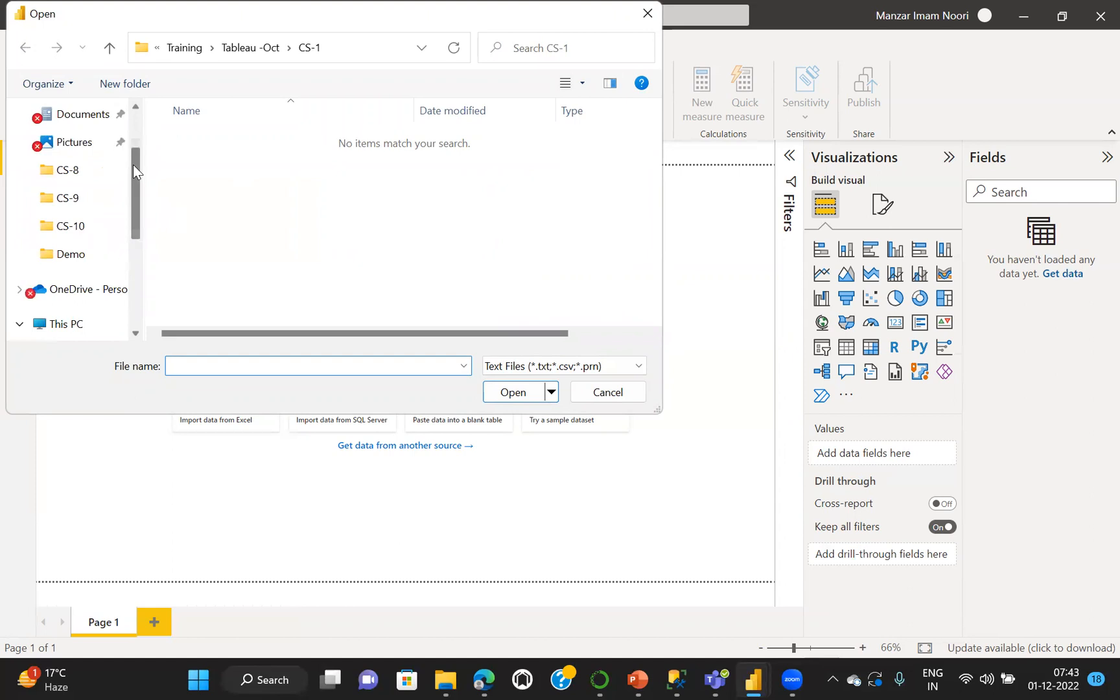
left_click(74, 171)
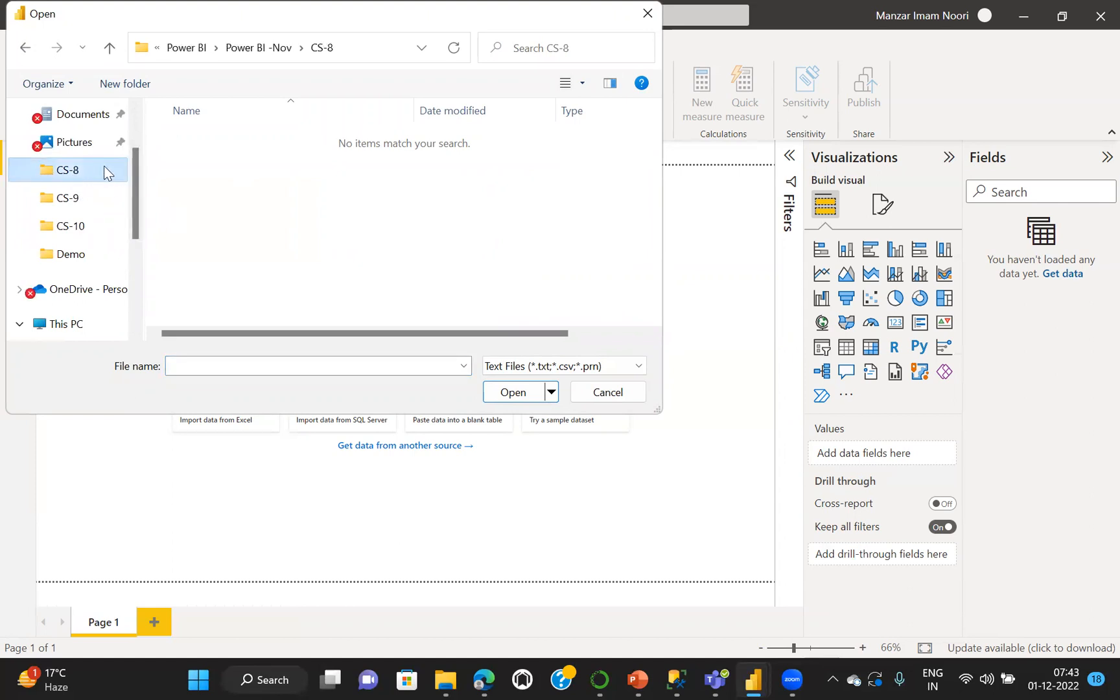
left_click(244, 52)
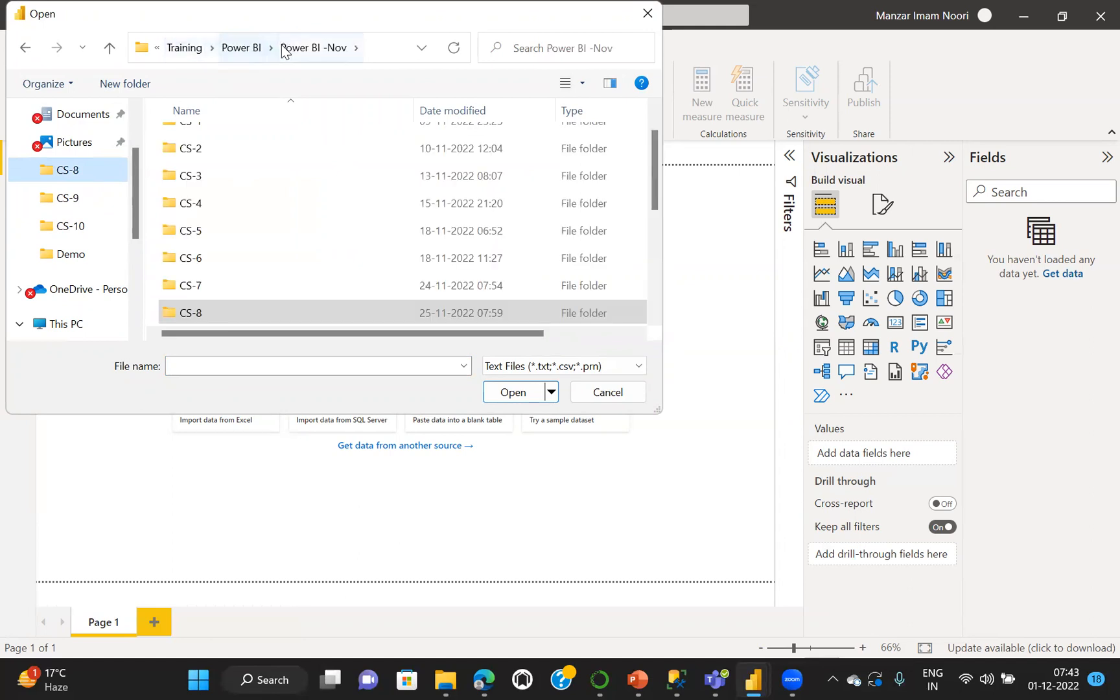
left_click(251, 52)
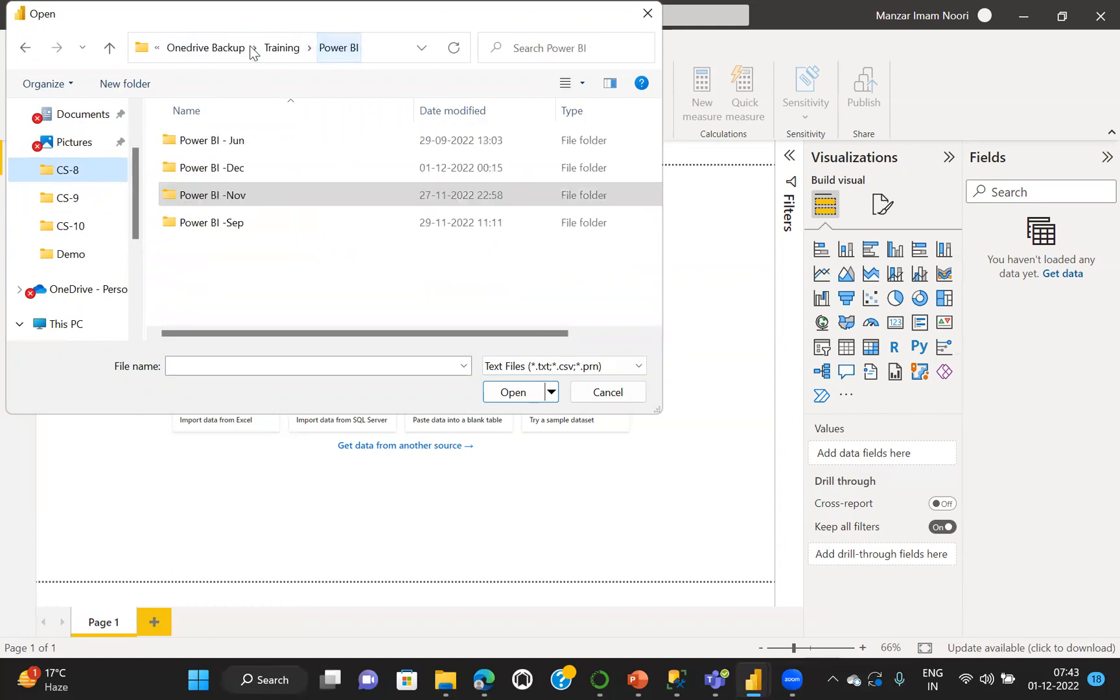
double_click(237, 170)
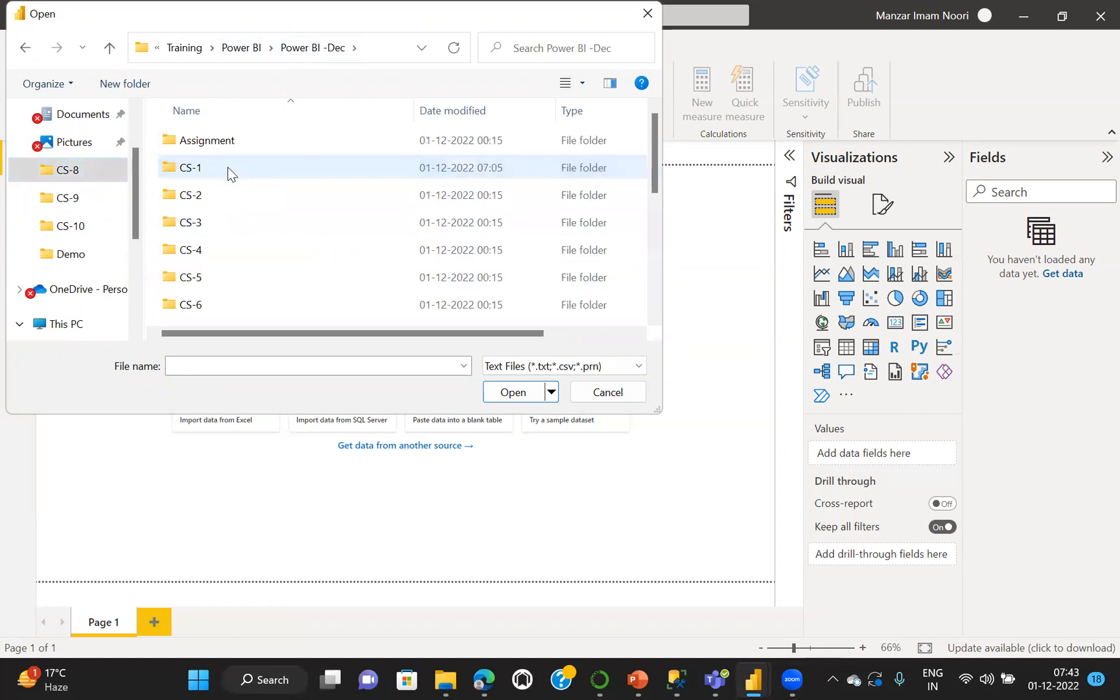
double_click(210, 171)
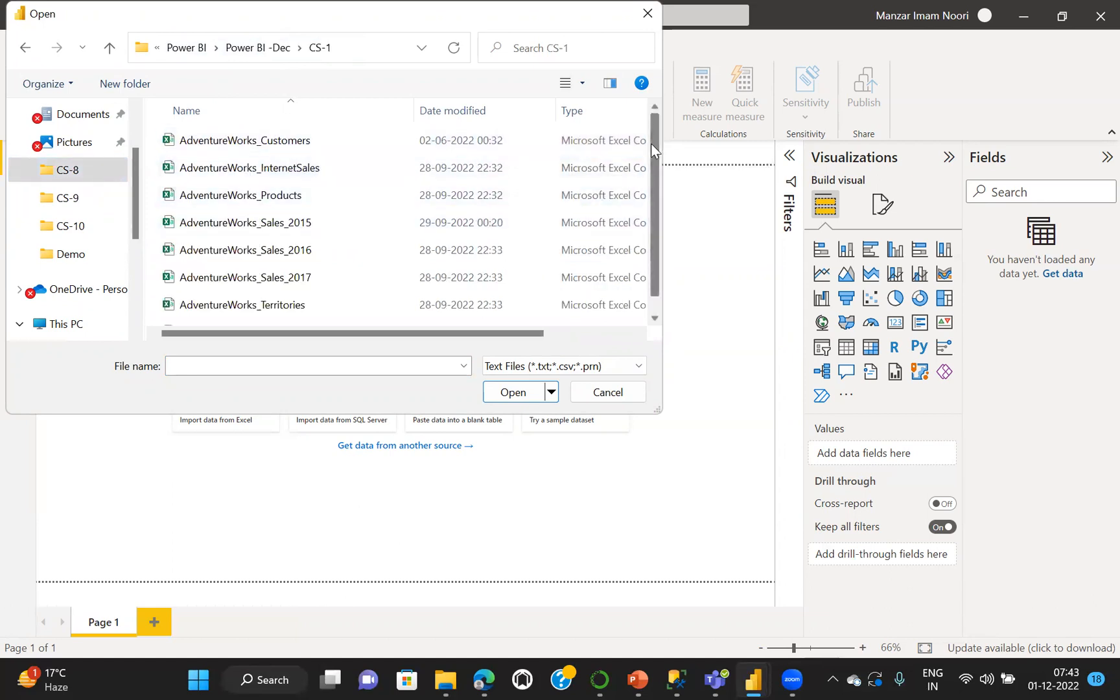
left_click_drag(651, 144, 651, 207)
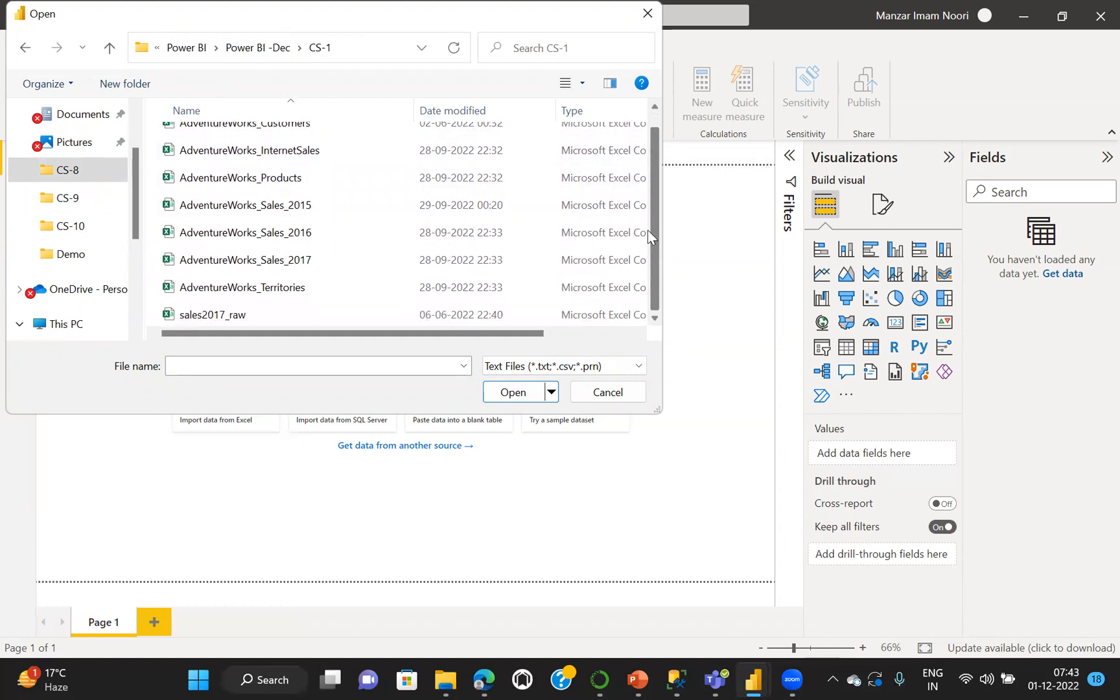
double_click(261, 315)
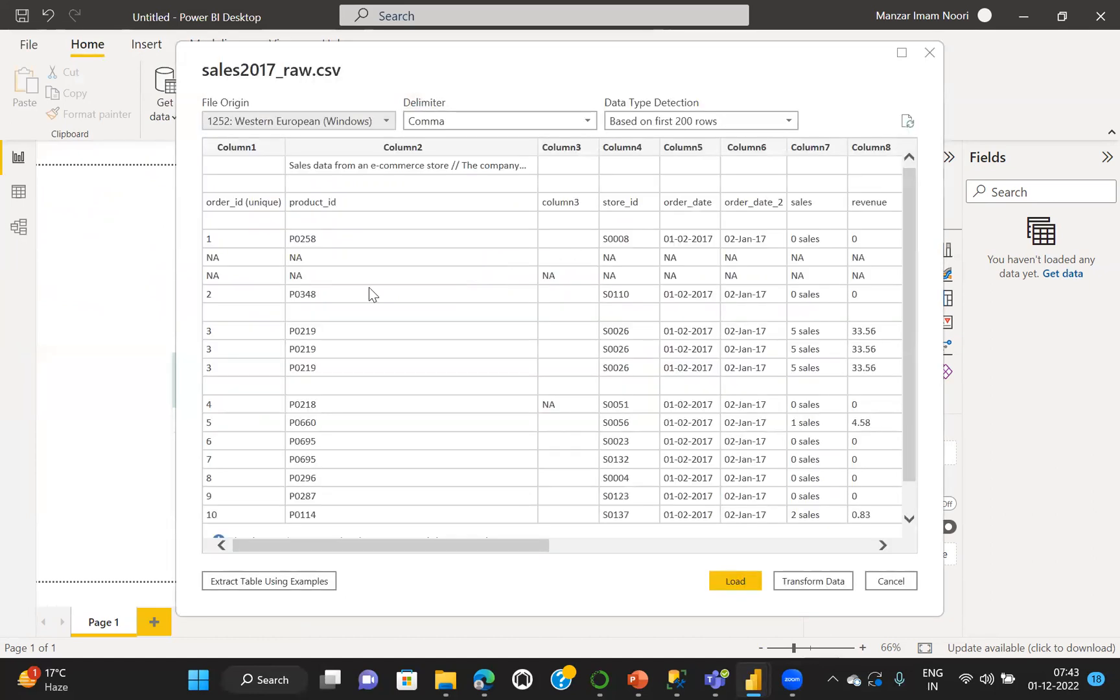
Send the previewed sales2017_raw data to the Power Query Editor for transformation, maximize the editor and narrow the Queries pane
left_click(901, 53)
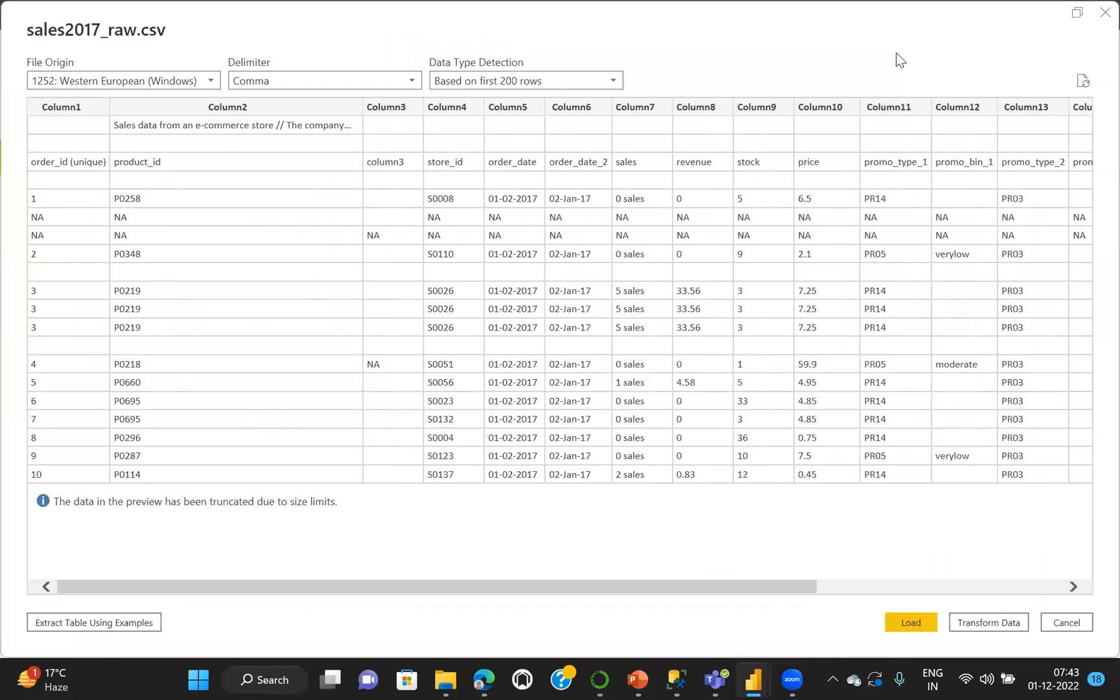
left_click(987, 622)
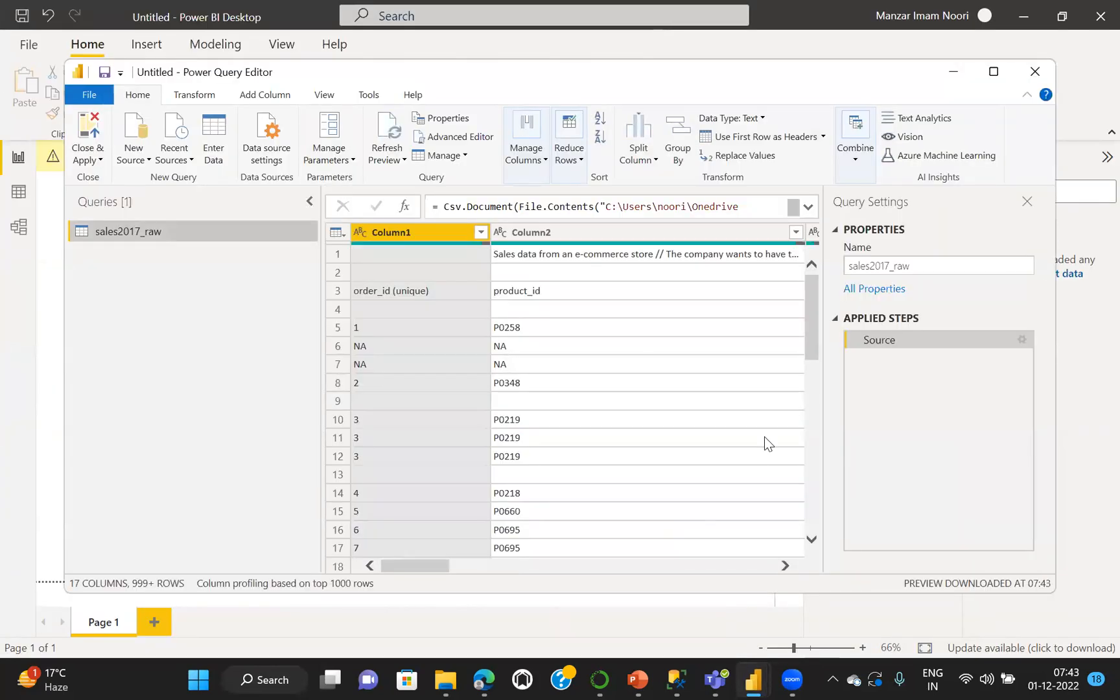
left_click(993, 73)
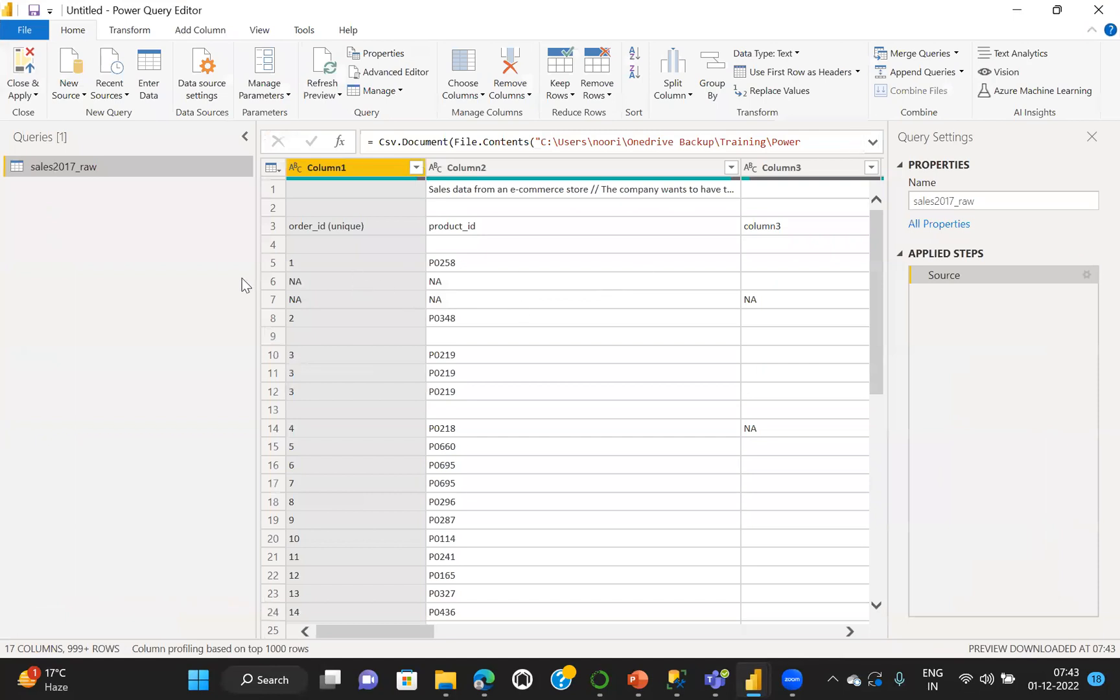
left_click_drag(253, 279, 124, 283)
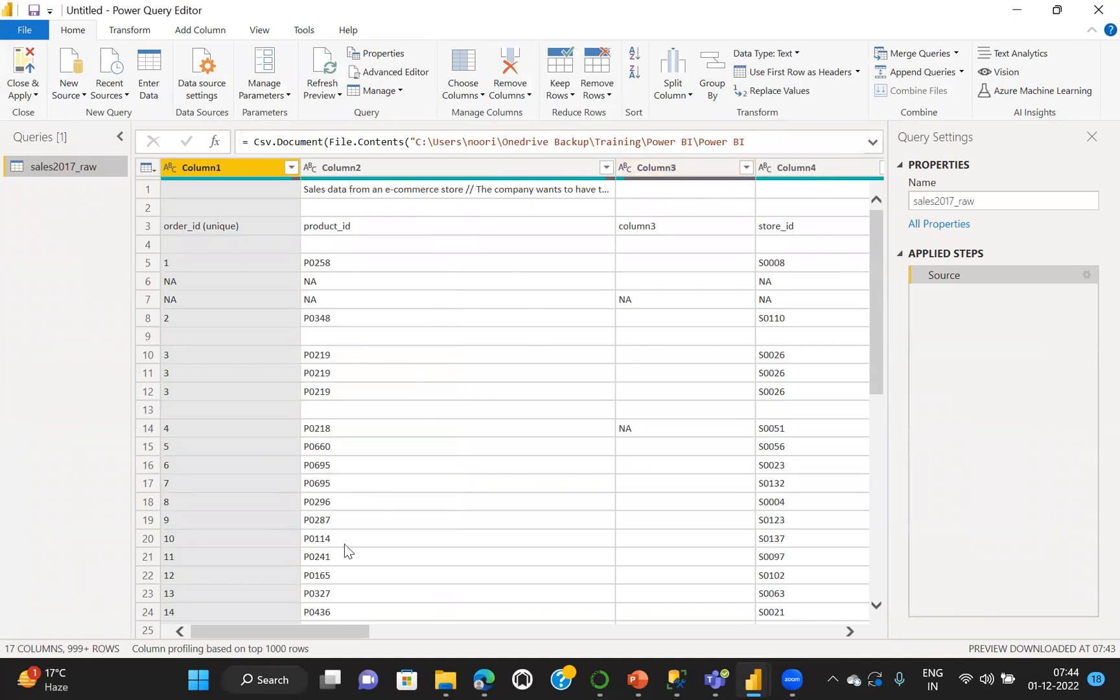
left_click_drag(247, 630, 217, 595)
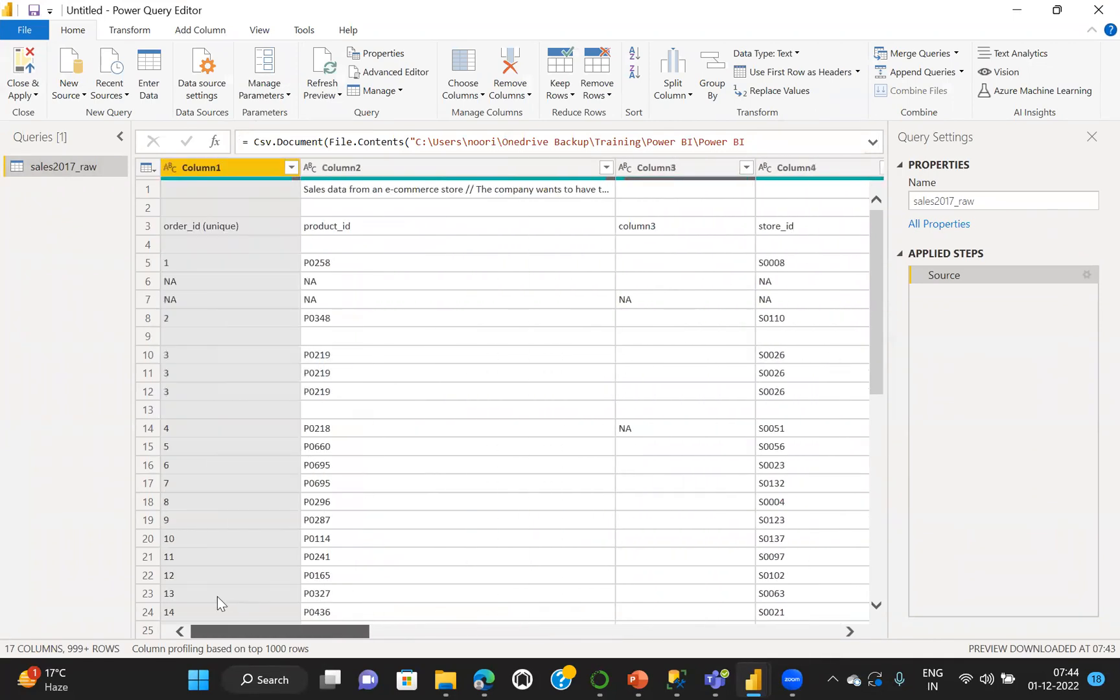
Close the Power Query Editor while applying the query to load the data, and expand the sales2017_raw table's field list
left_click(24, 73)
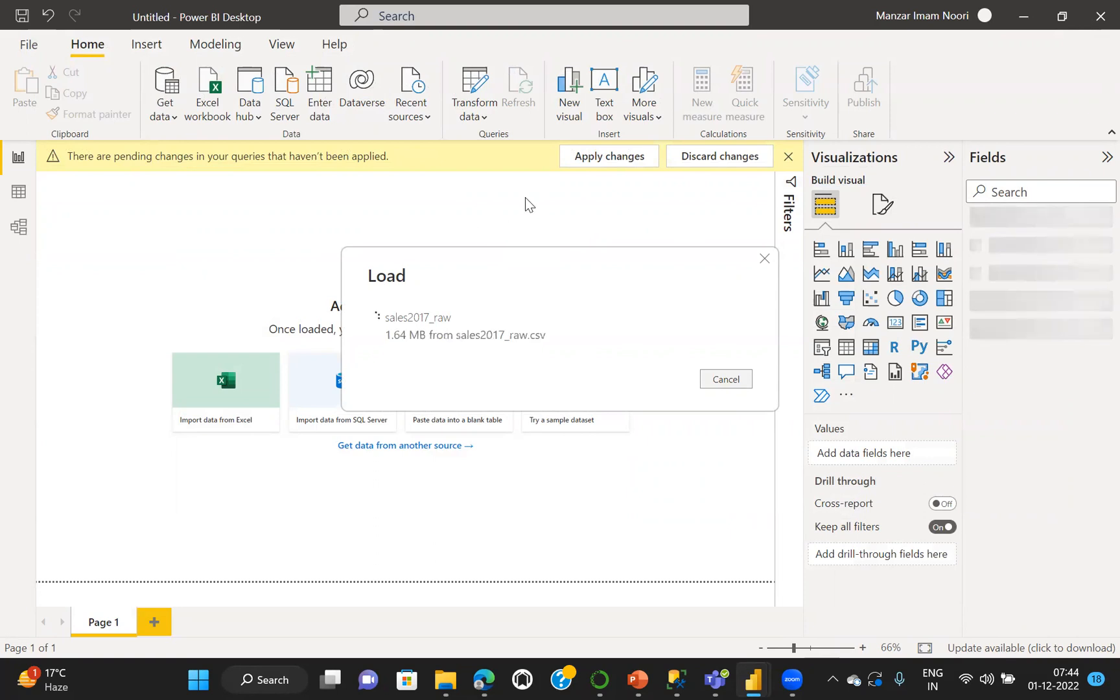
left_click(472, 92)
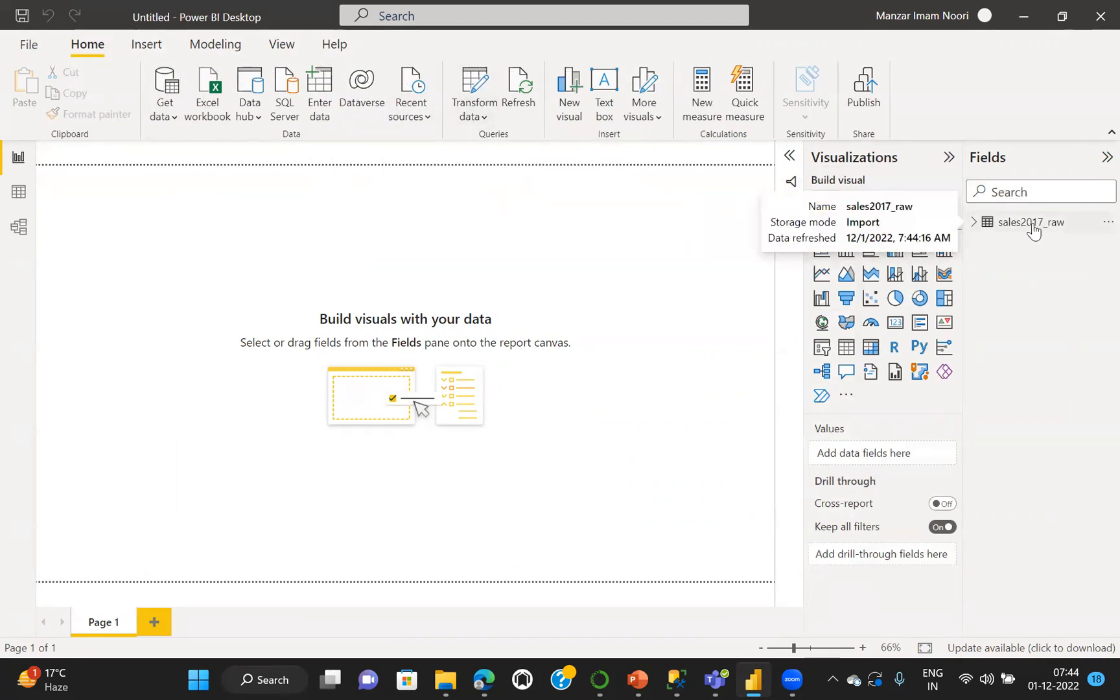
left_click(975, 222)
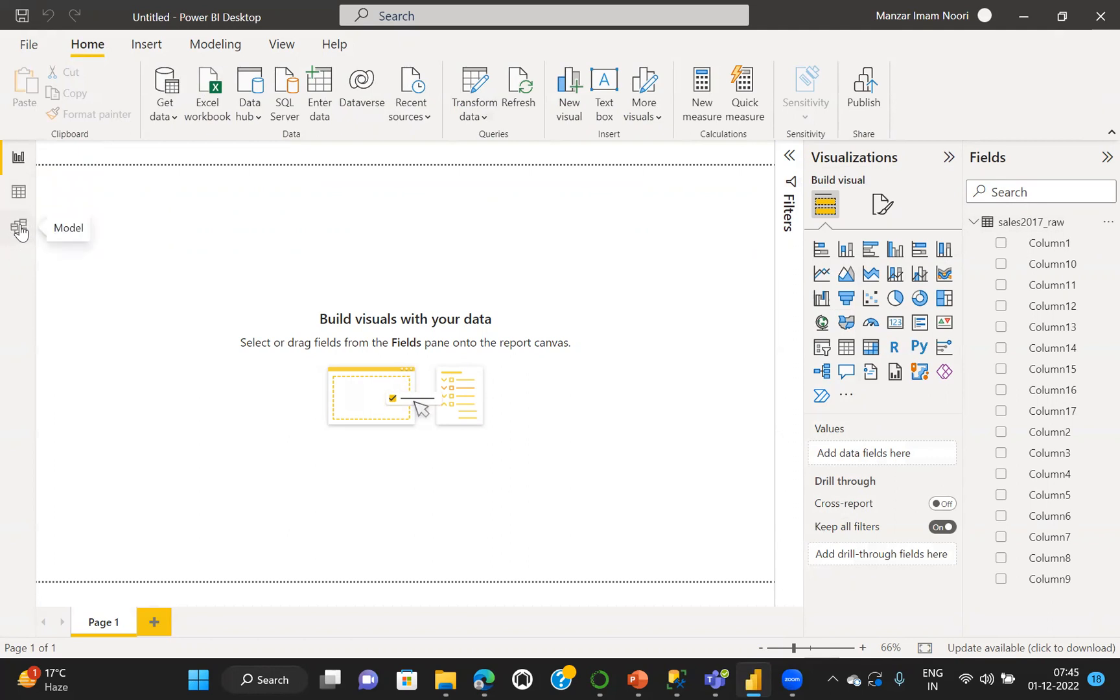
View the loaded rows of sales2017_raw in Data view and return to Report view
left_click(18, 193)
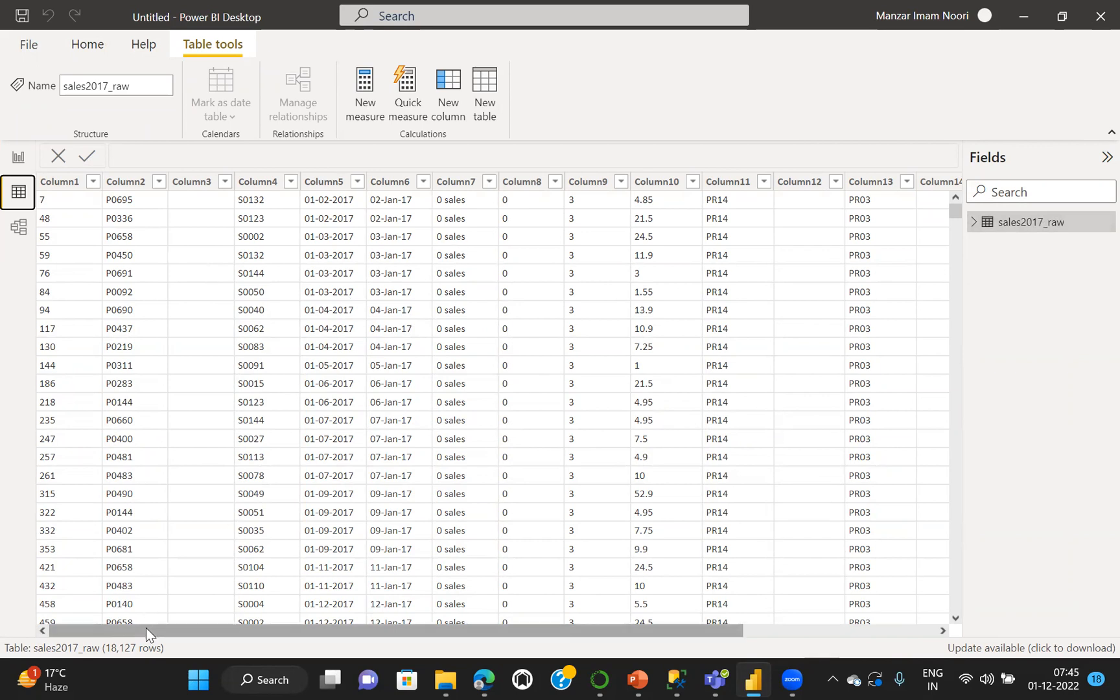
left_click_drag(145, 627, 55, 599)
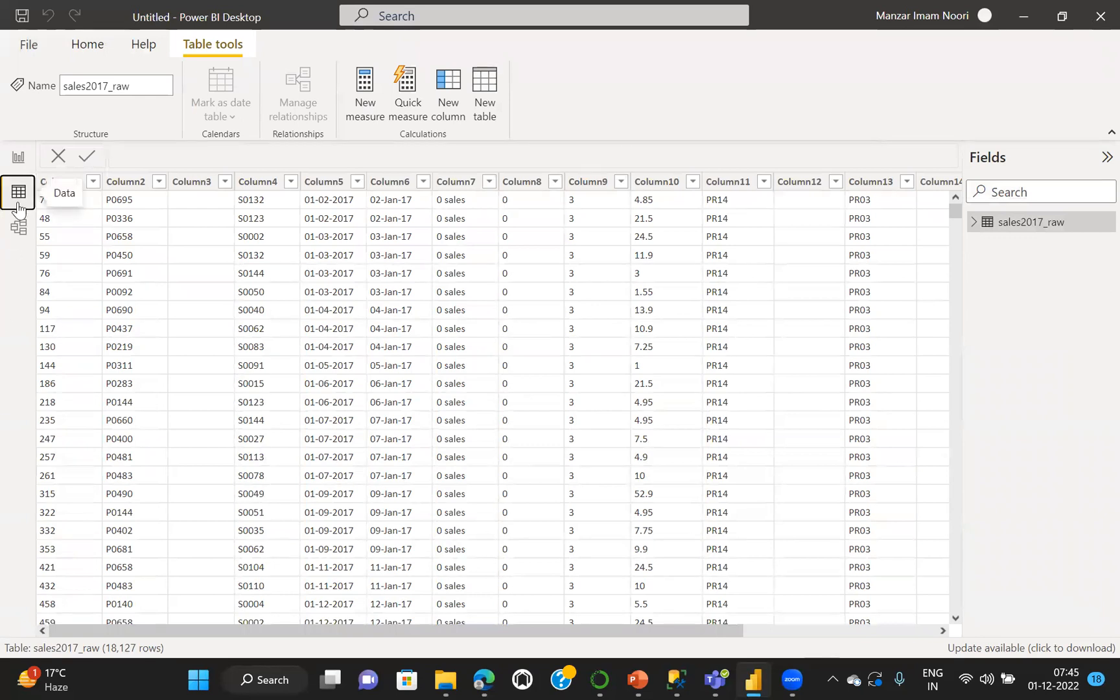
left_click(17, 157)
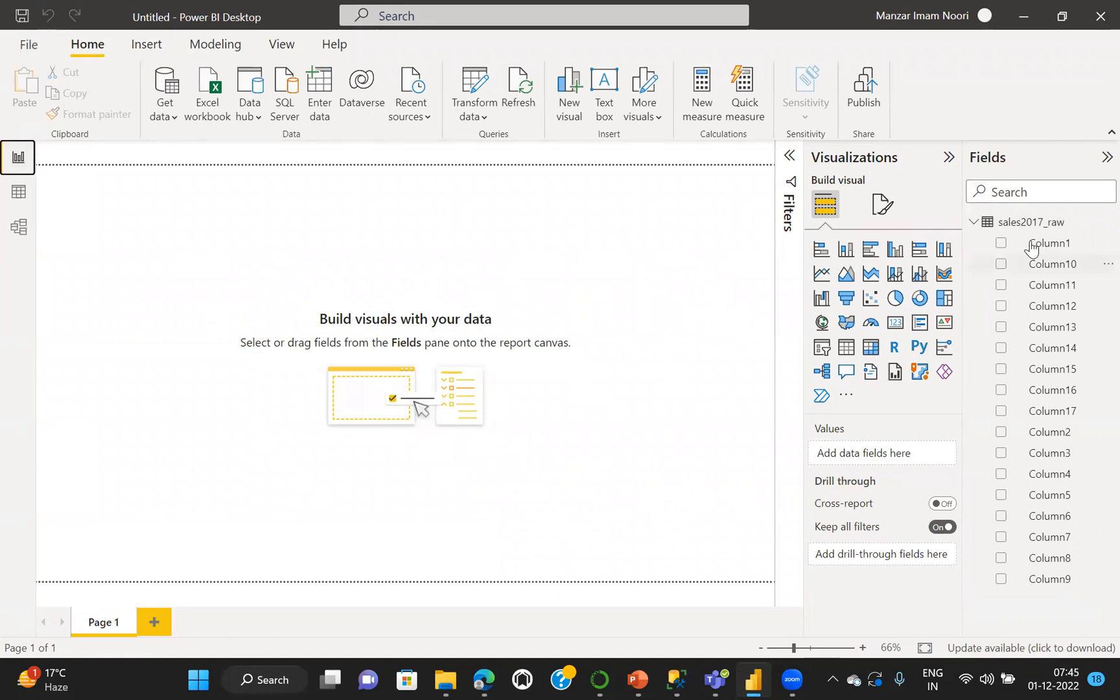
Examine the sales2017_raw table in Data view across its columns, through Column17 and back to Column1
left_click(20, 199)
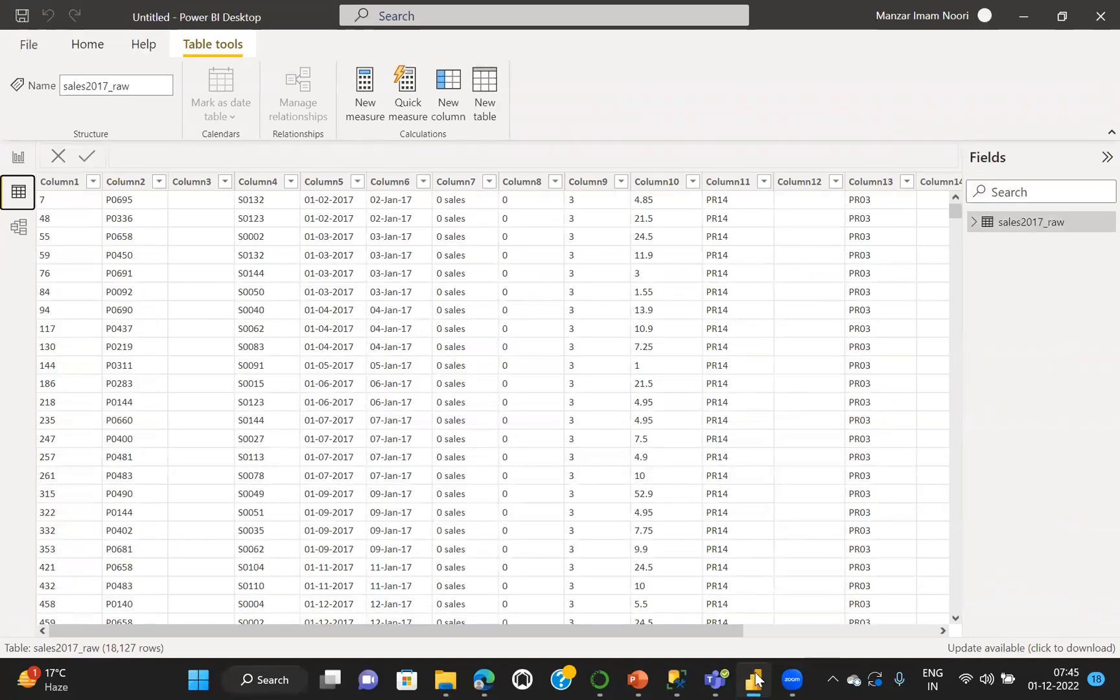
mouse_move(754, 679)
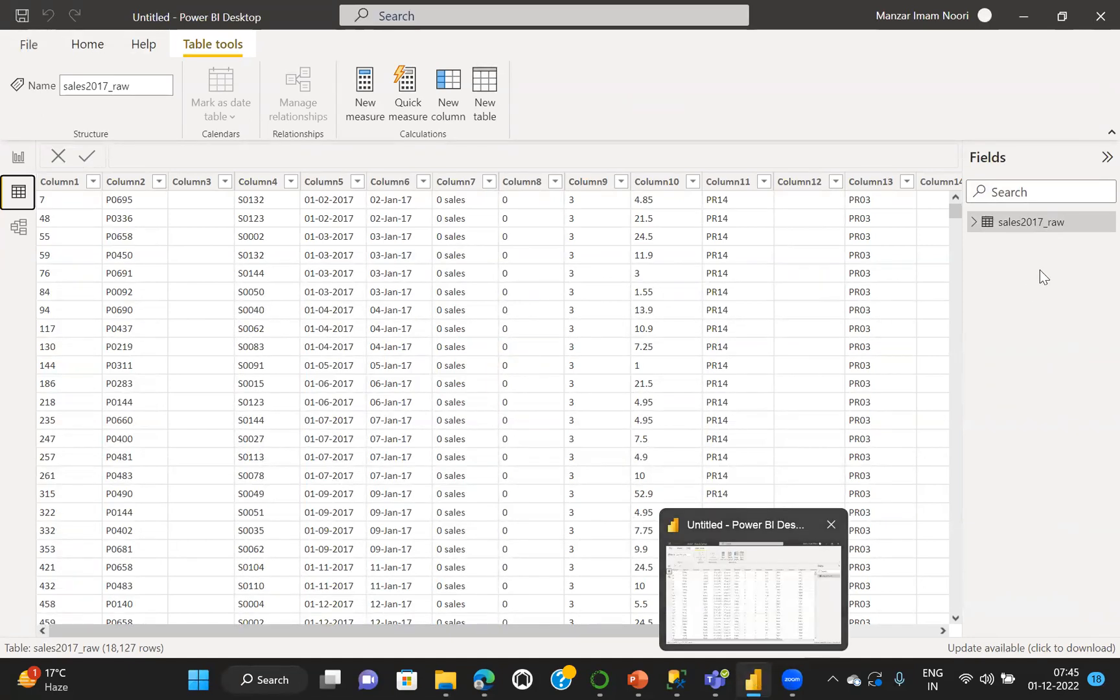
mouse_move(1032, 229)
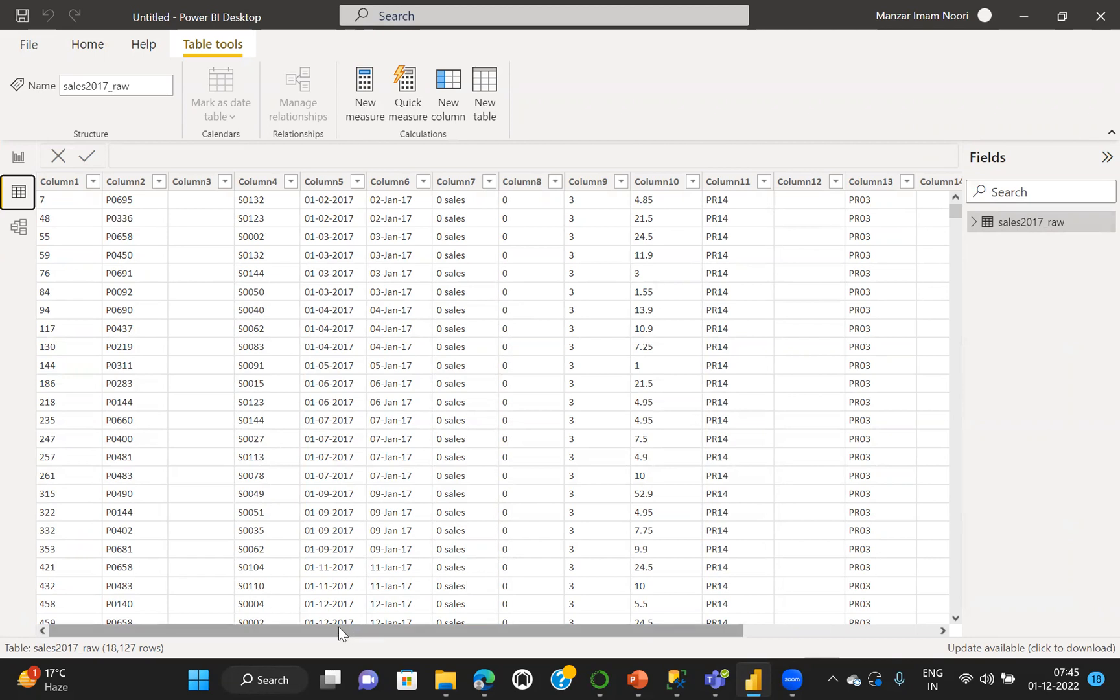
left_click_drag(338, 627, 388, 625)
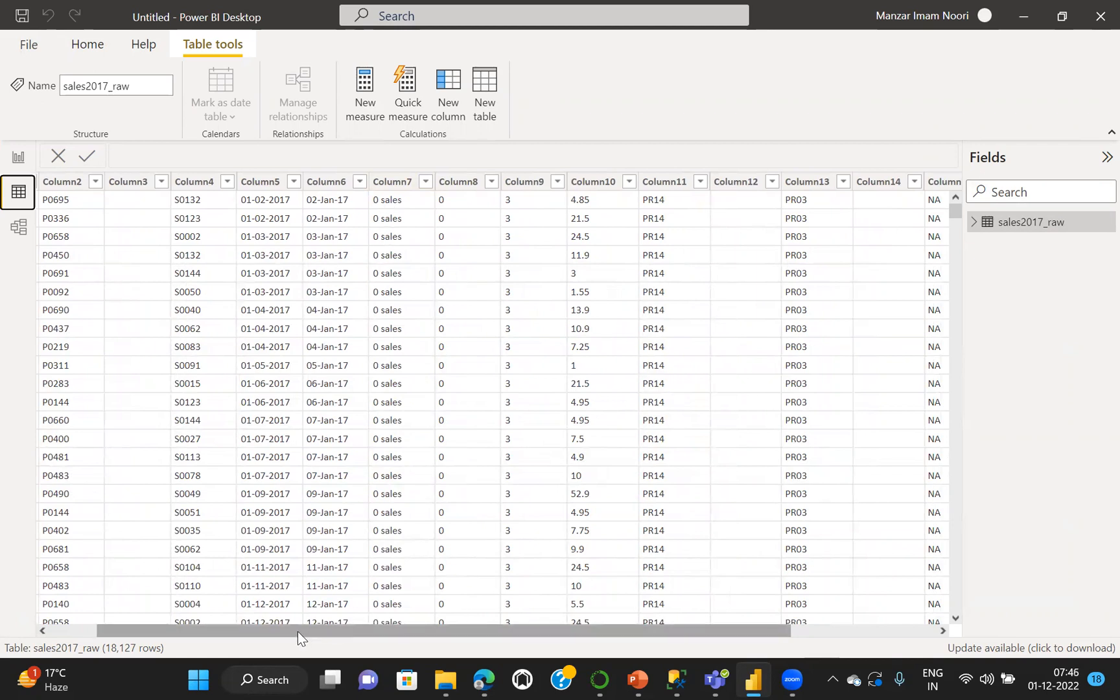
left_click_drag(298, 630, 455, 624)
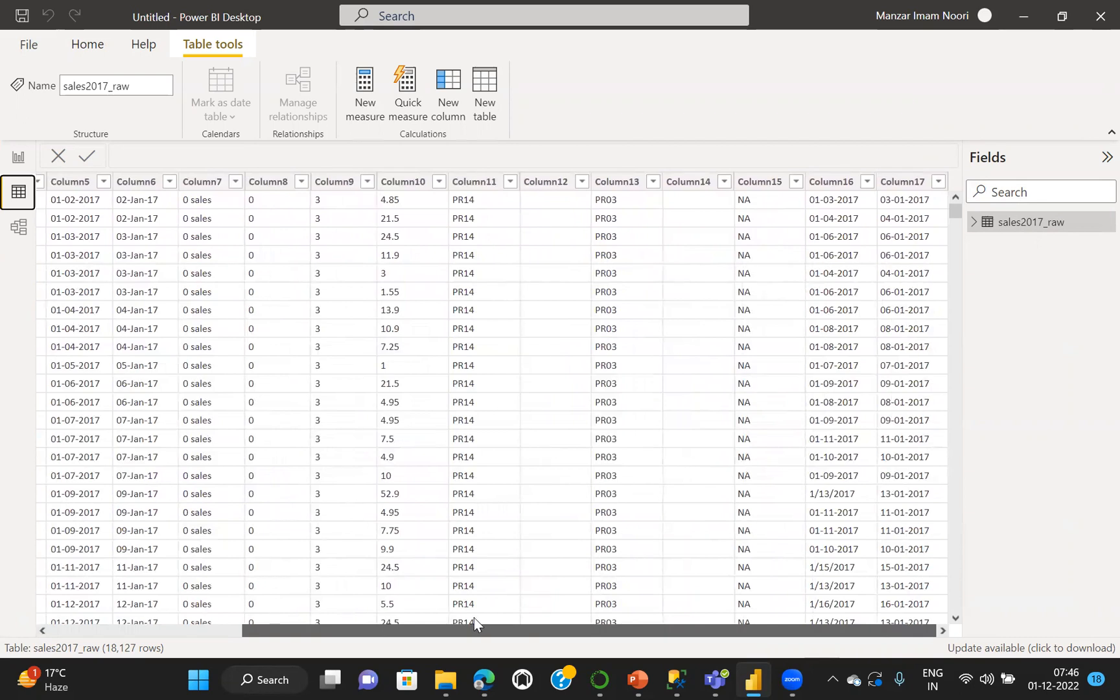
left_click_drag(461, 624, 271, 629)
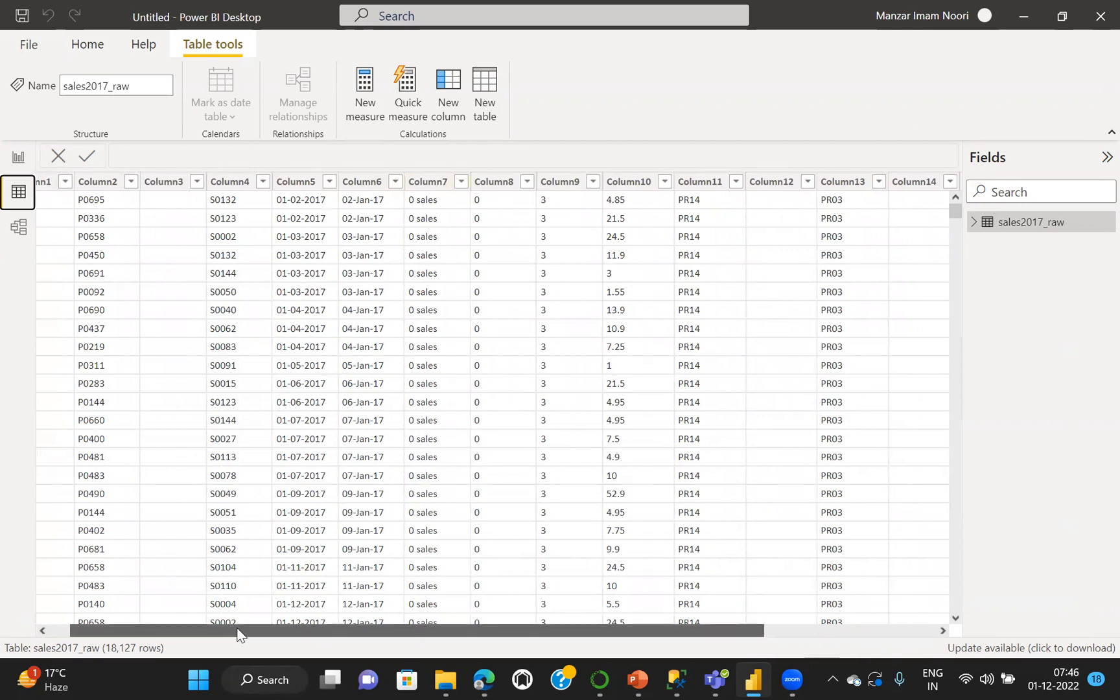
left_click_drag(240, 634, 164, 630)
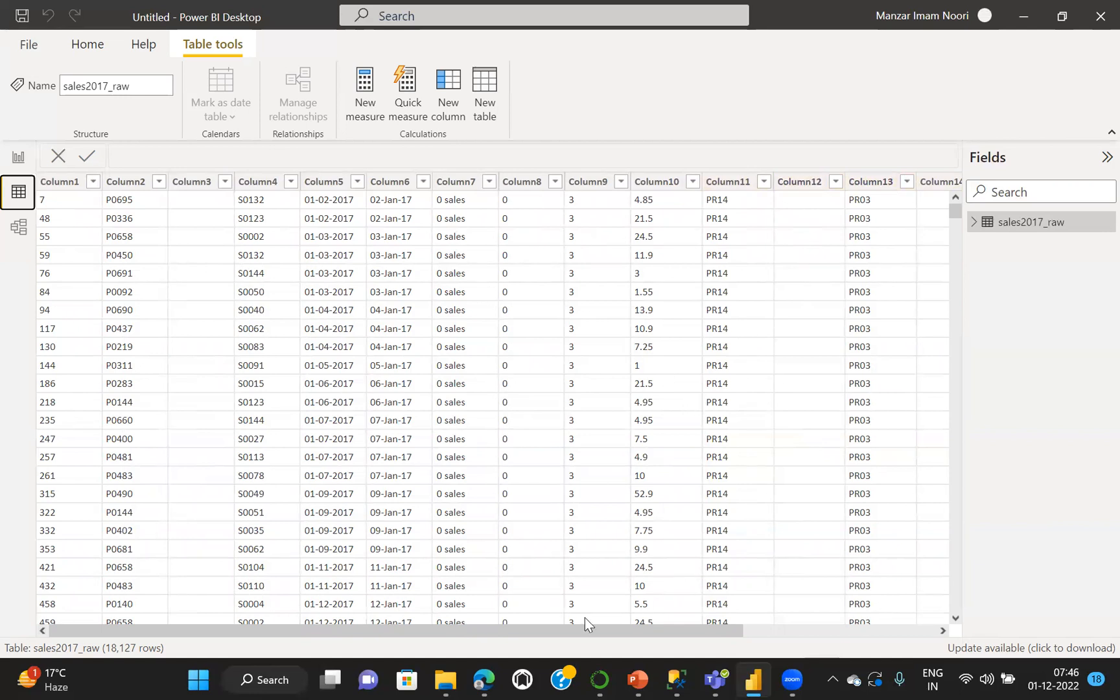
Compare the Report view's field list with the Data view table once more, ending in Report view
left_click(17, 159)
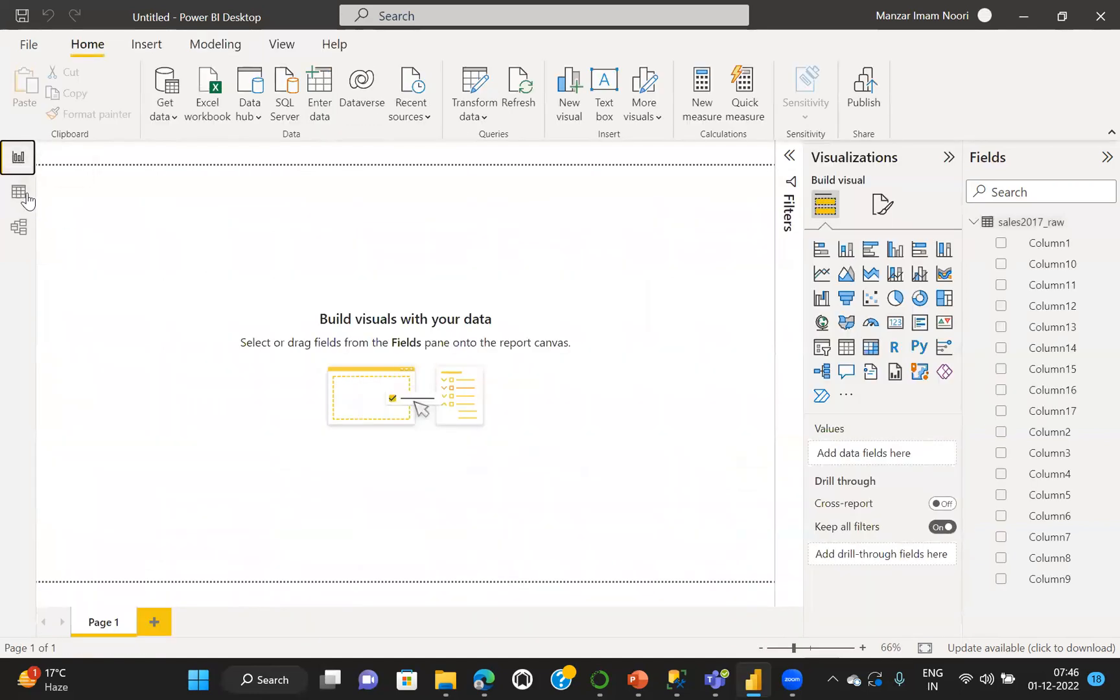
left_click(20, 194)
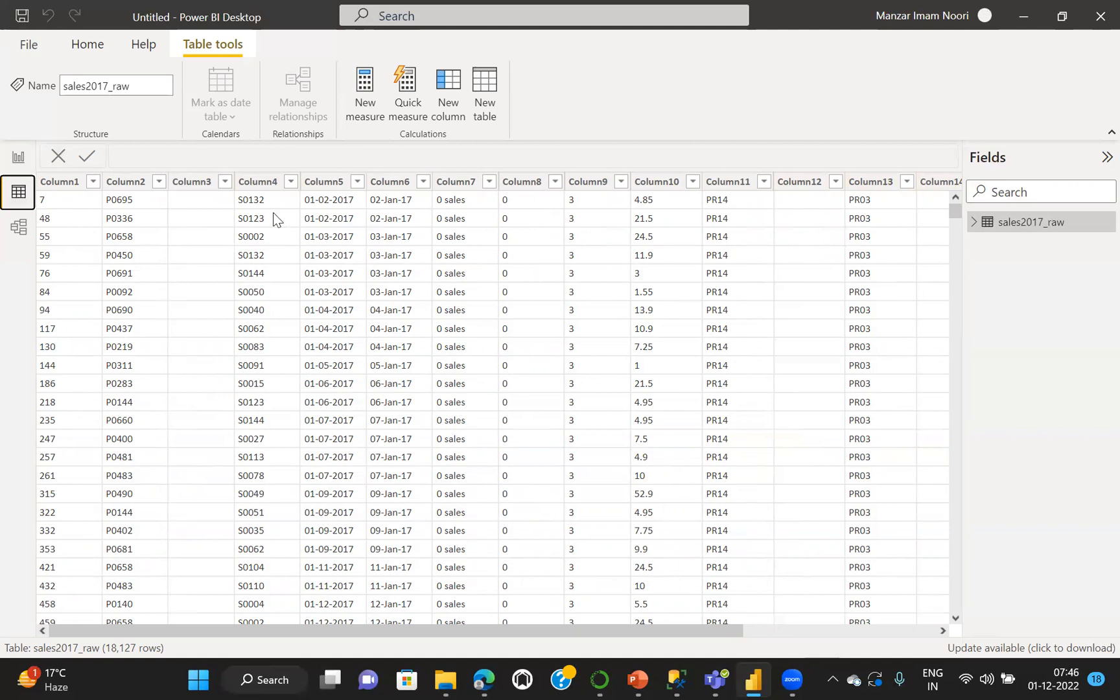
left_click(16, 157)
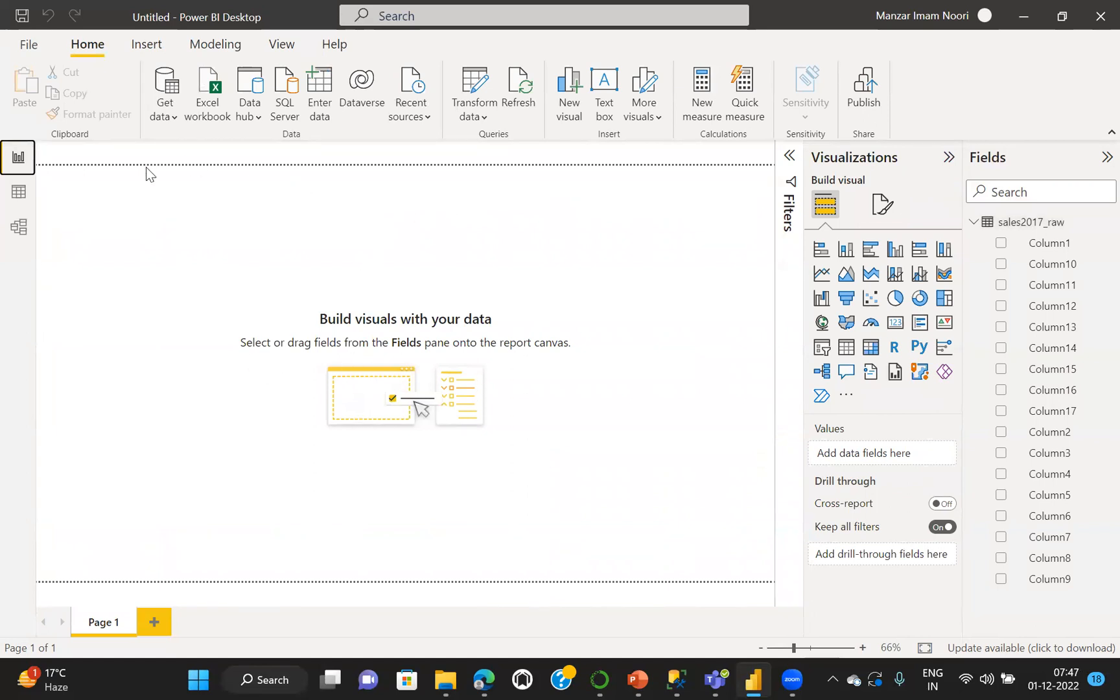
Open the Power Query Editor and review the Source step's CSV settings for sales2017_raw, cancelling out without changes
left_click(478, 83)
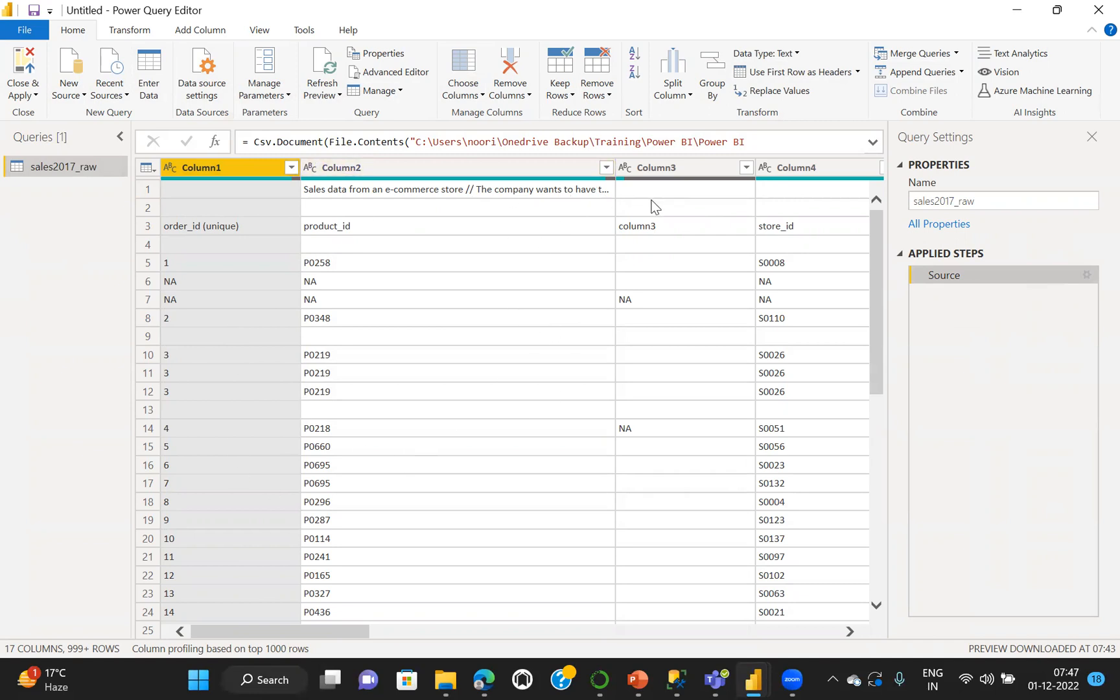
left_click(1087, 275)
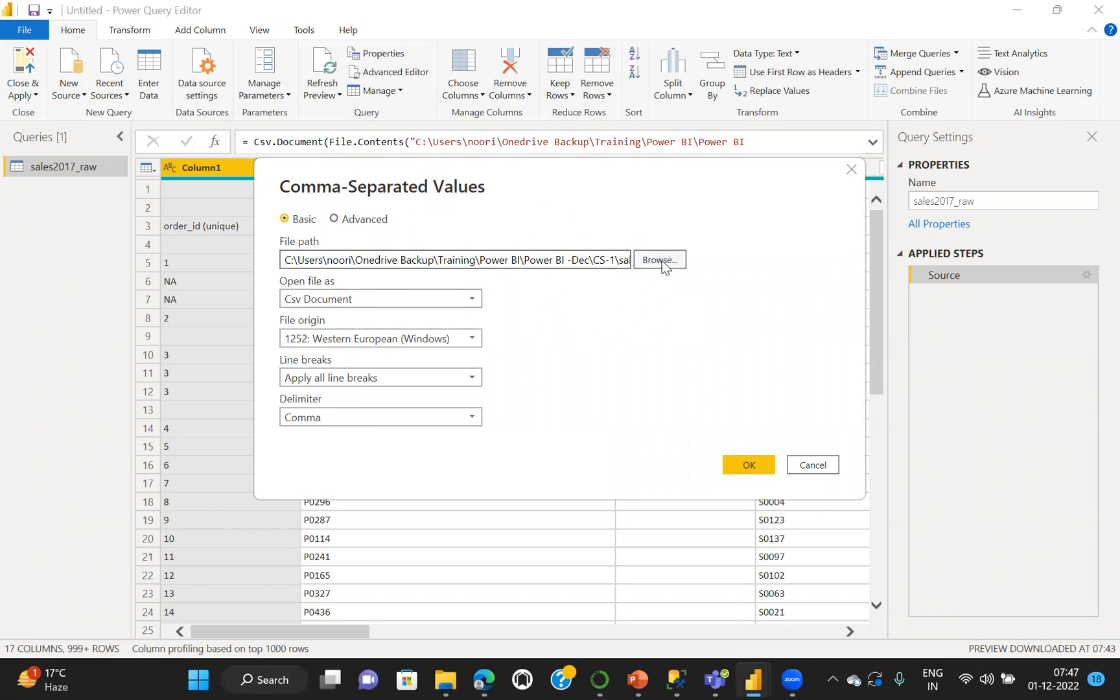
left_click(812, 464)
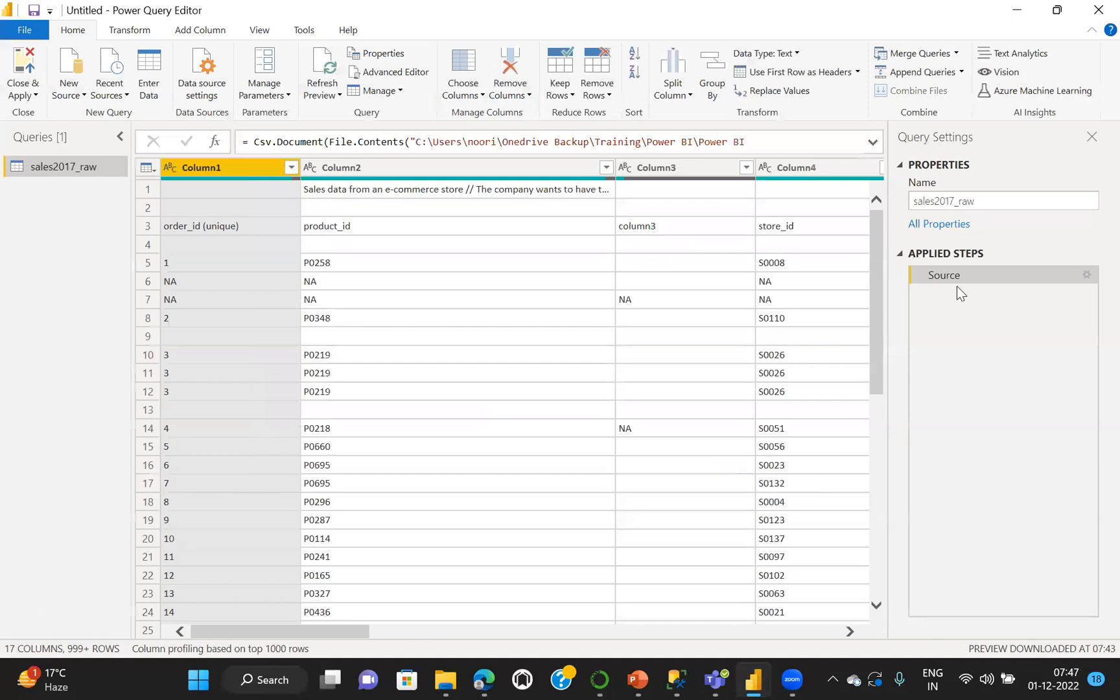
left_click(1086, 276)
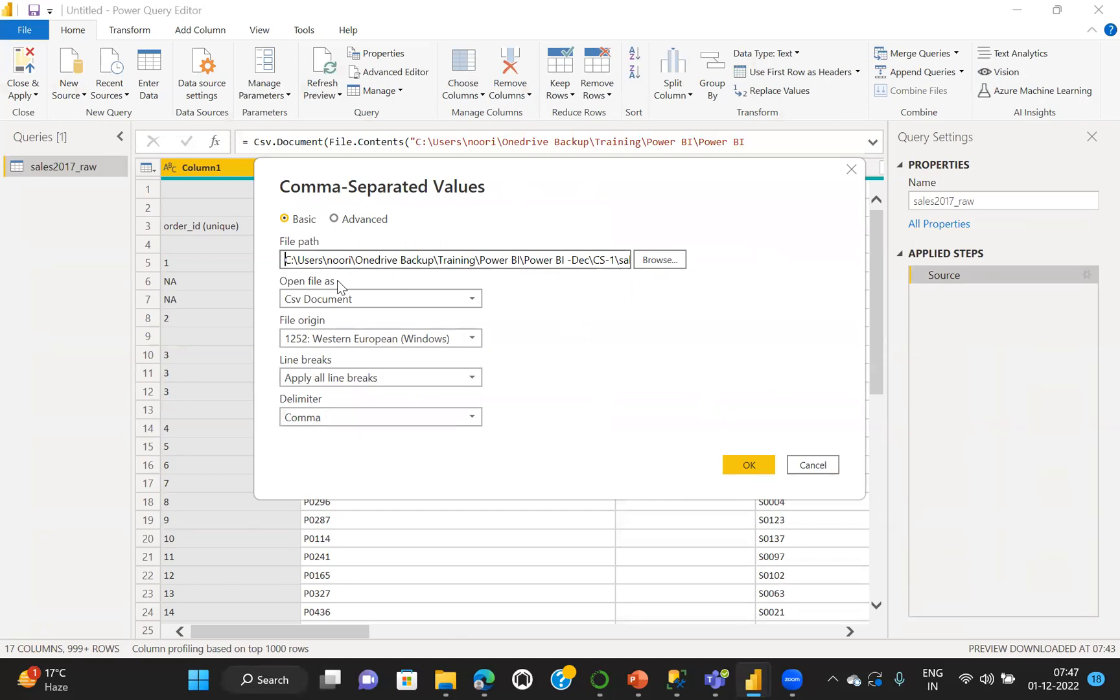
left_click(812, 464)
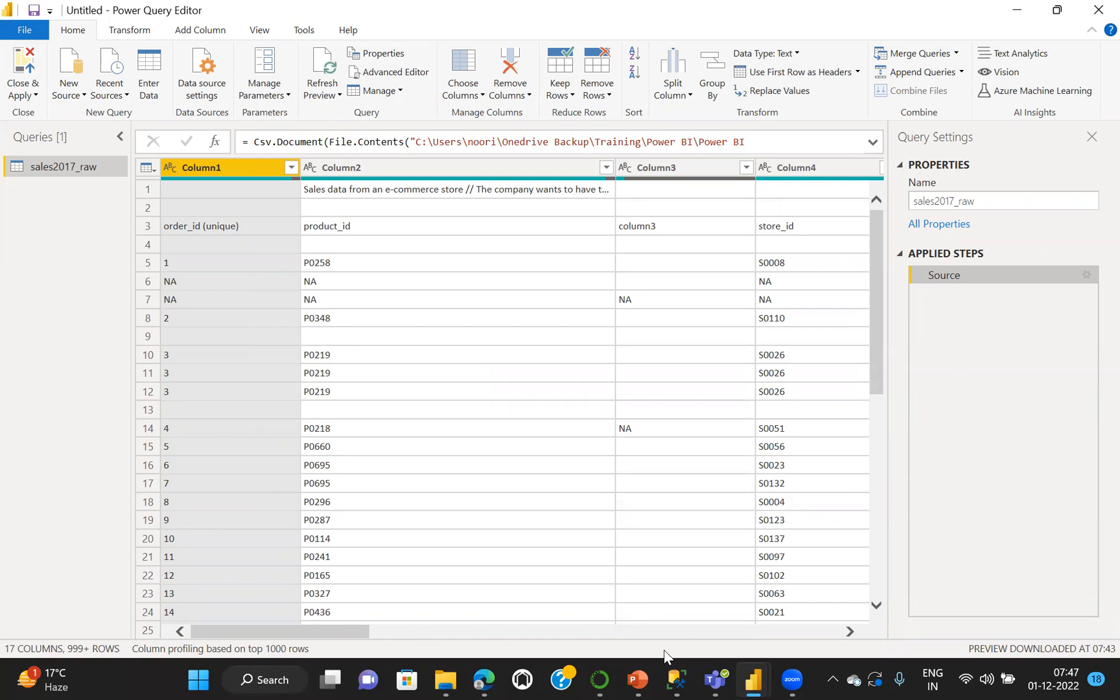
Switch to the Power BI - CS1 presentation in PowerPoint and show the Environment Setting slide
key("alt+Tab")
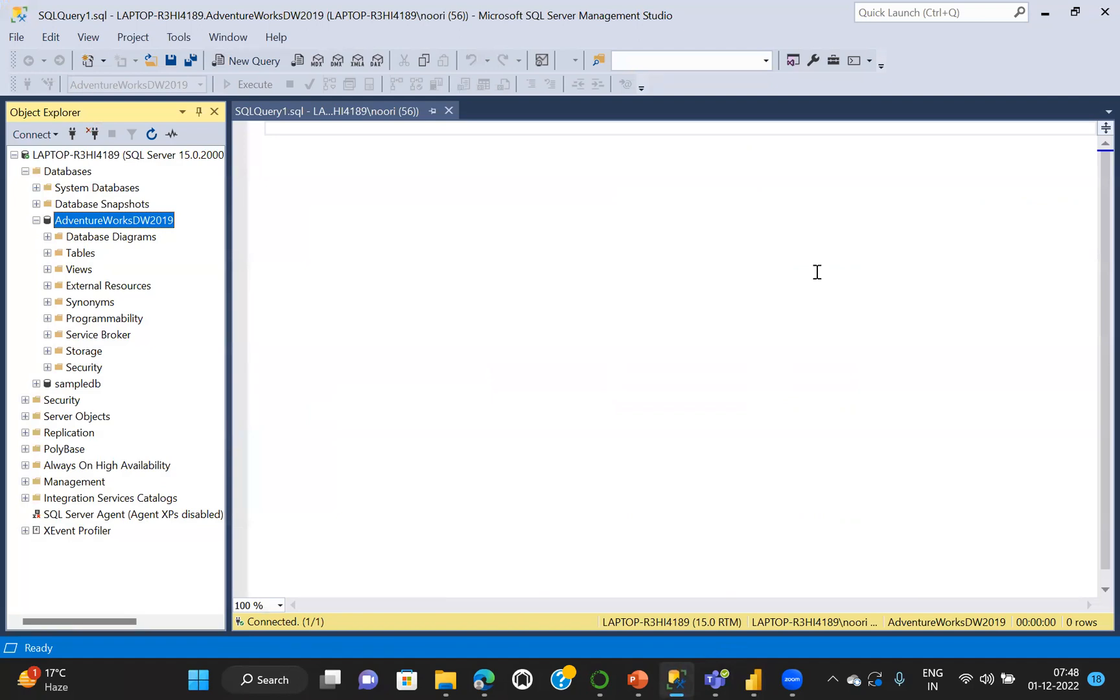
left_click(1043, 13)
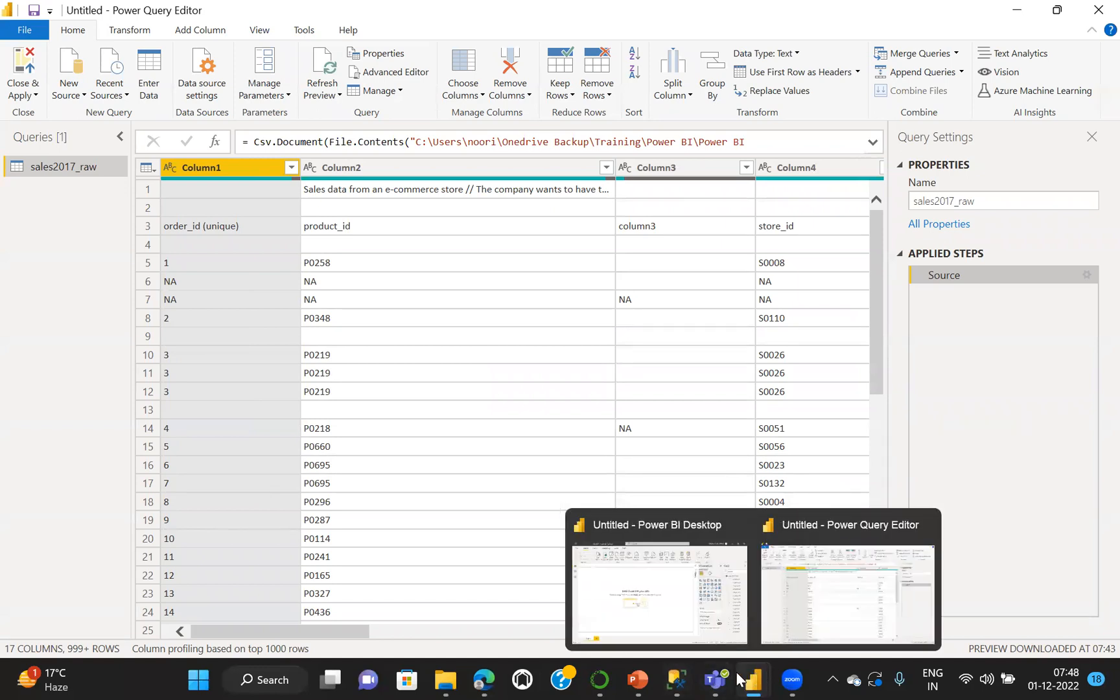
mouse_move(642, 679)
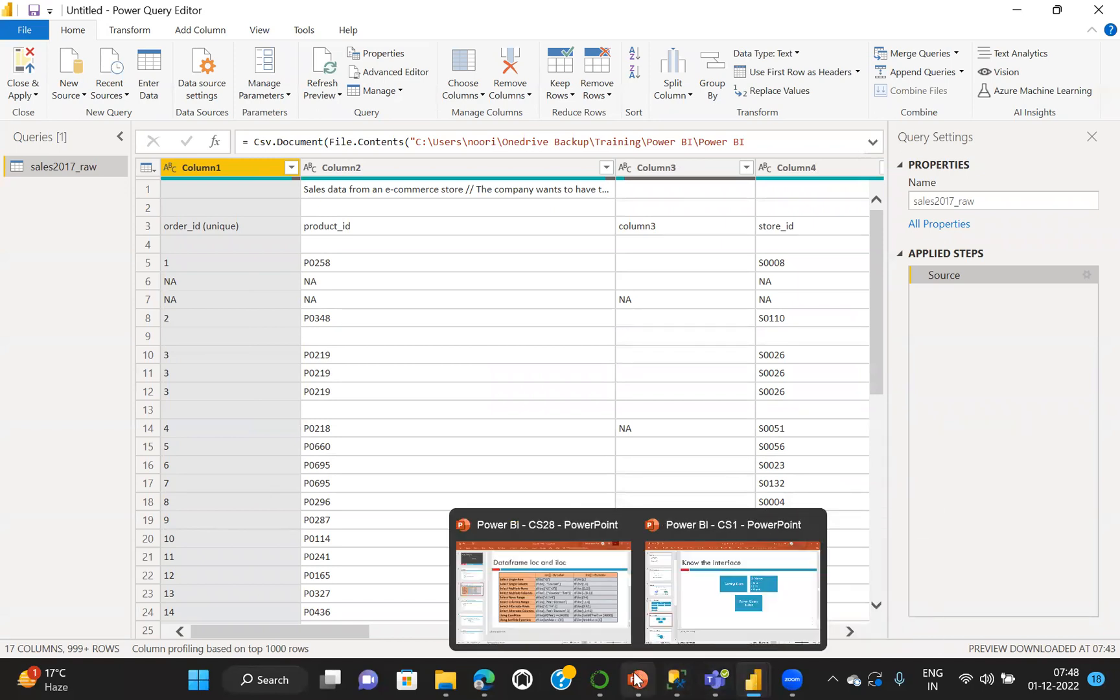
left_click(730, 601)
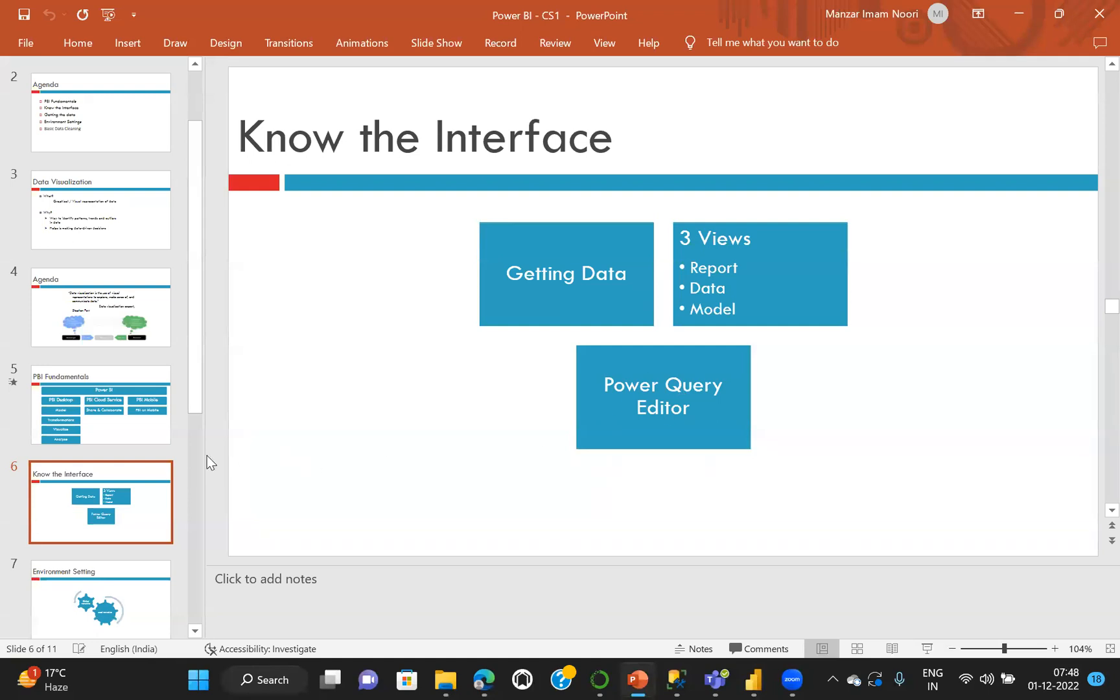
key("Down")
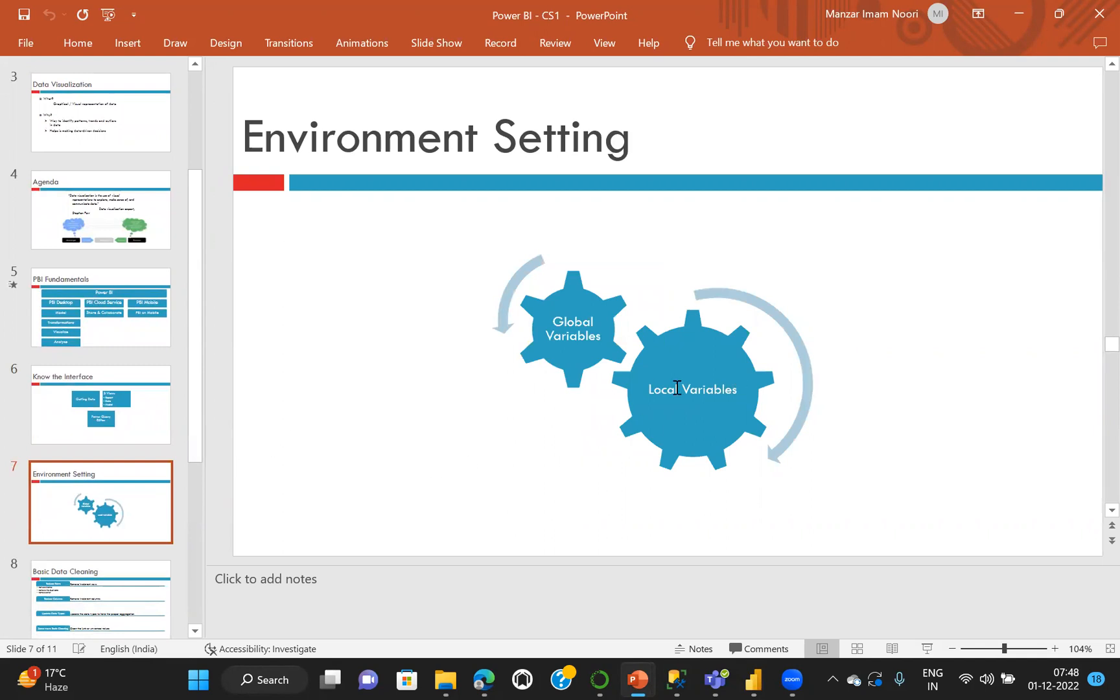
Return to the Power Query Editor, close it while applying the query, and bring the Power BI Desktop report back up
mouse_move(753, 678)
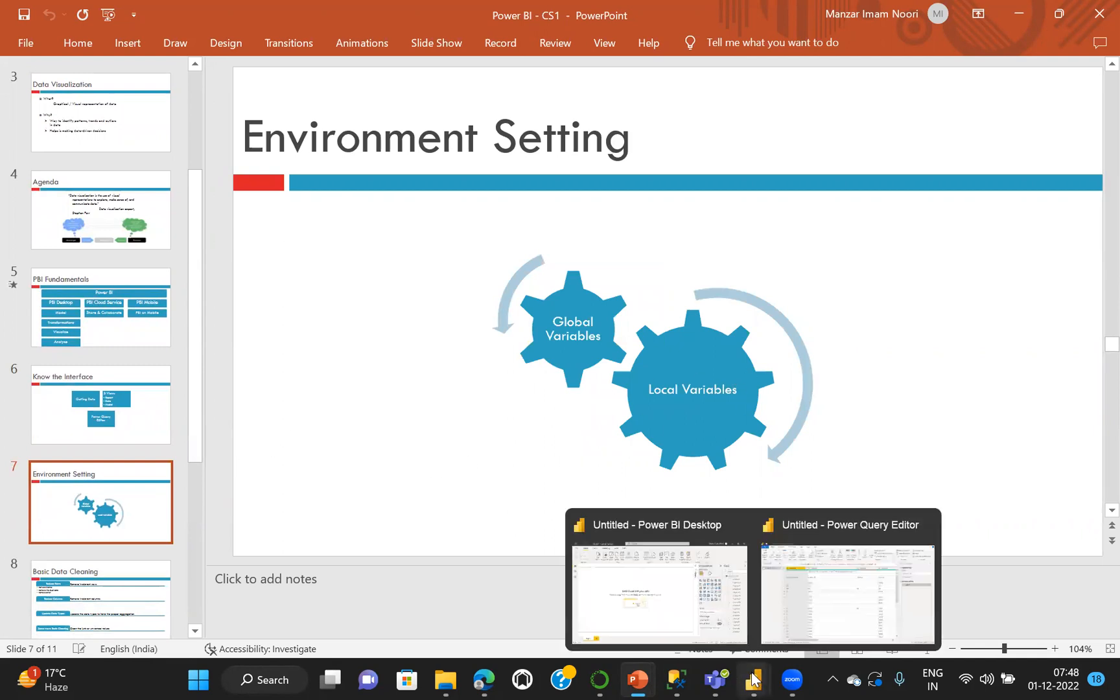
left_click(799, 648)
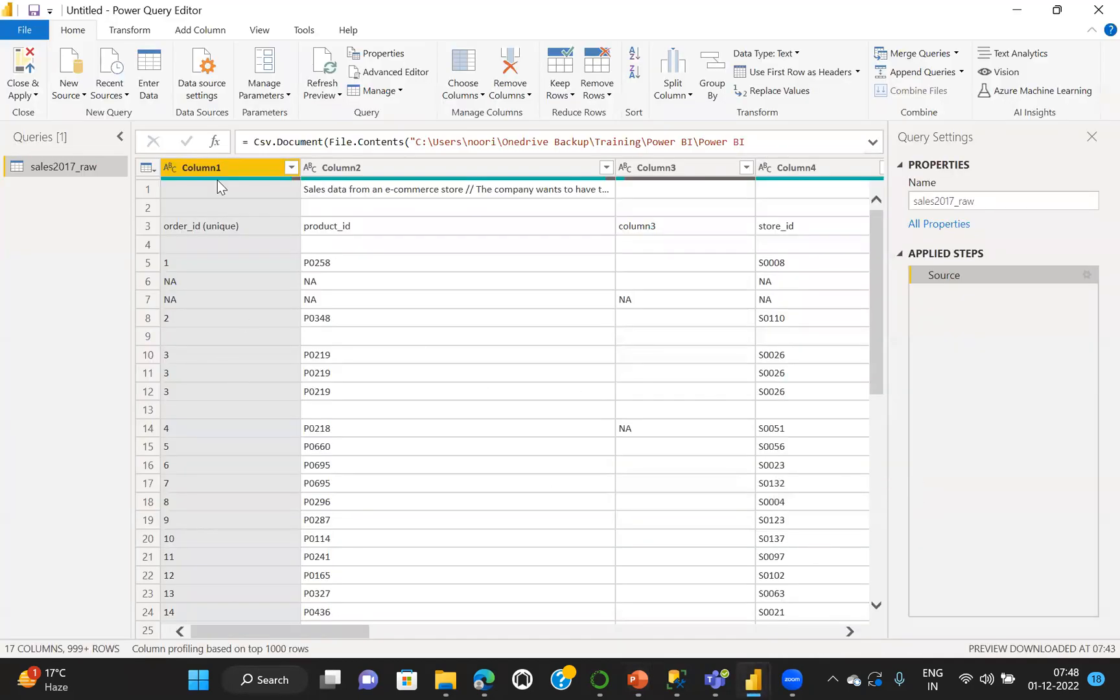
left_click(18, 68)
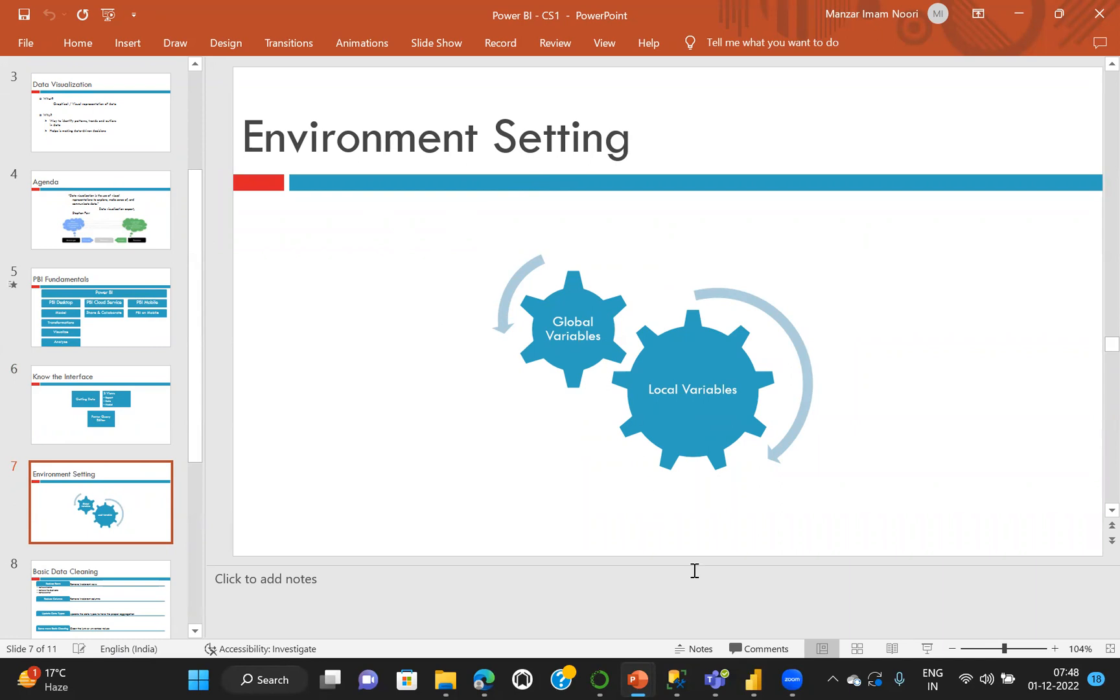
left_click(752, 678)
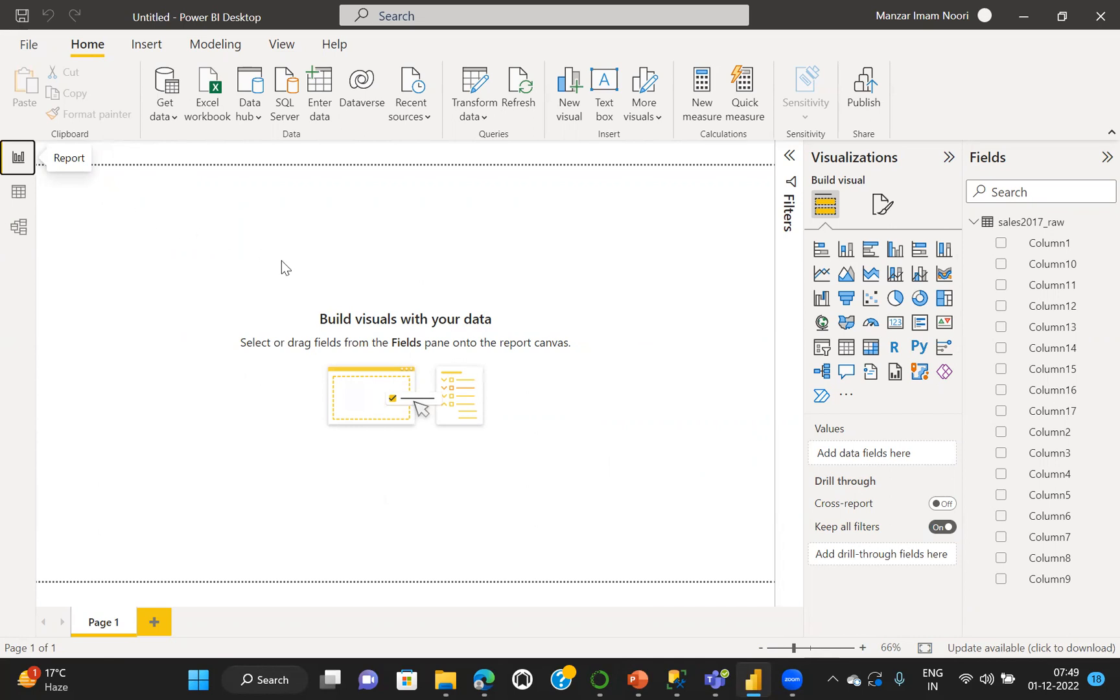
left_click(26, 45)
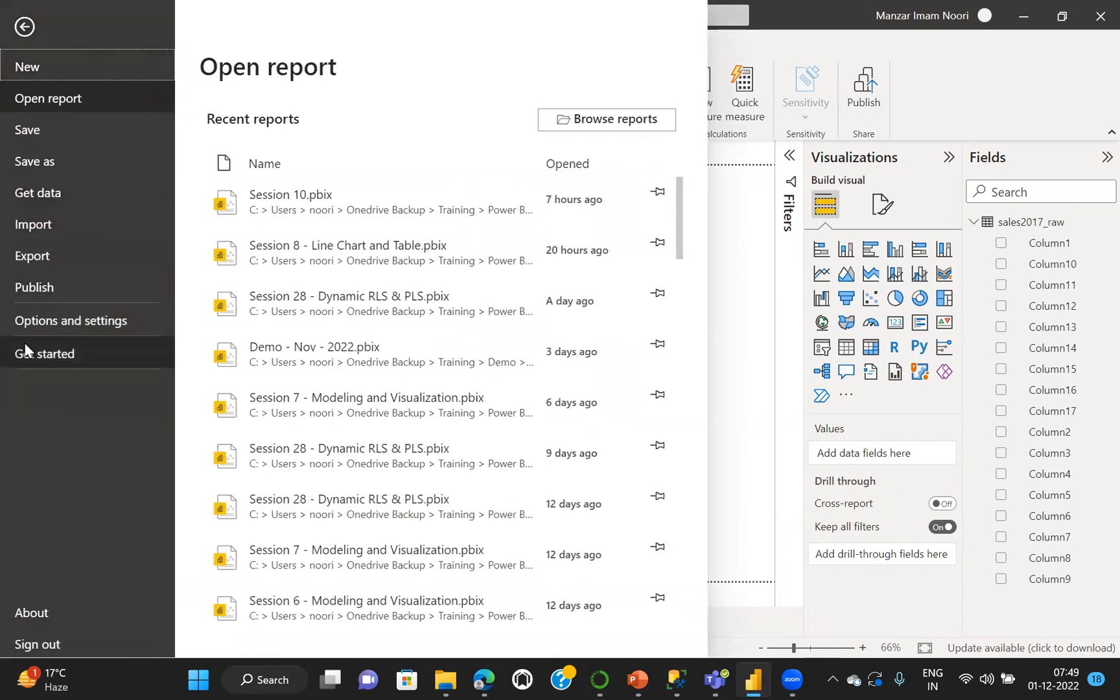
left_click(65, 324)
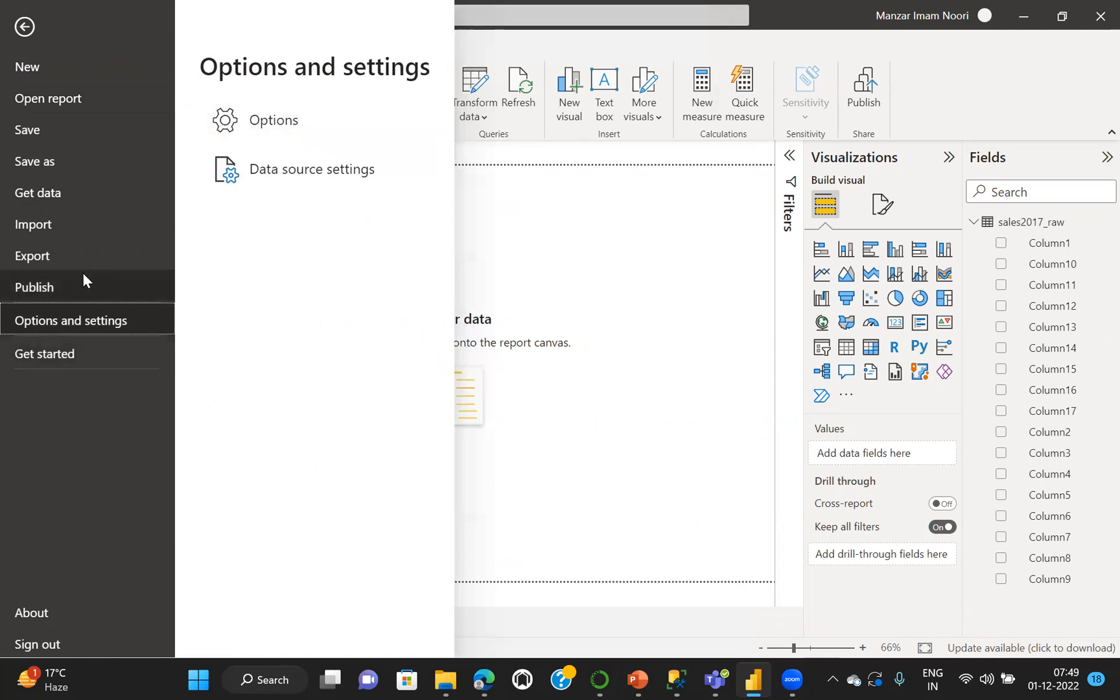
left_click(23, 29)
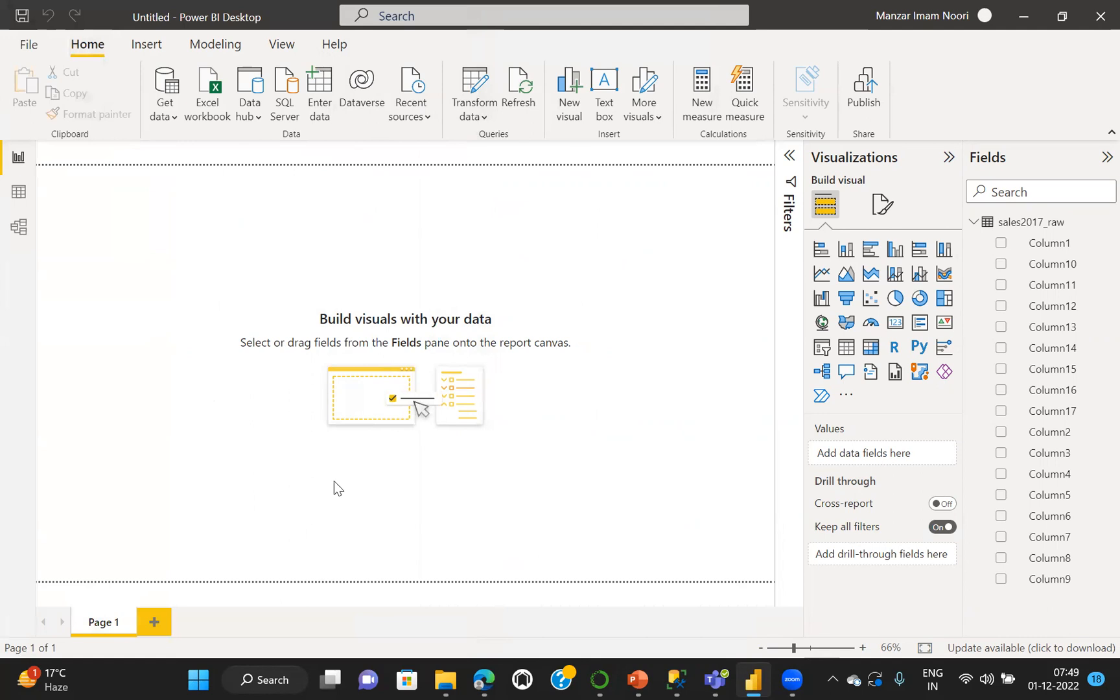
In the global Data Load options, set type detection to never detect column types and headers for unstructured sources
left_click(28, 45)
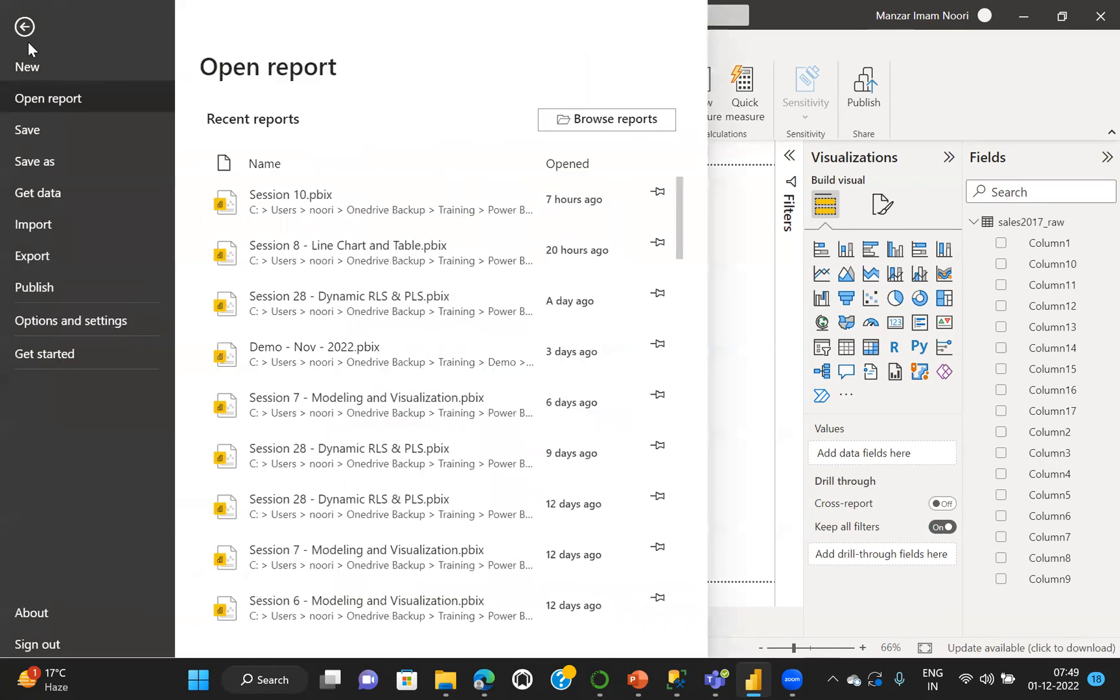
left_click(49, 321)
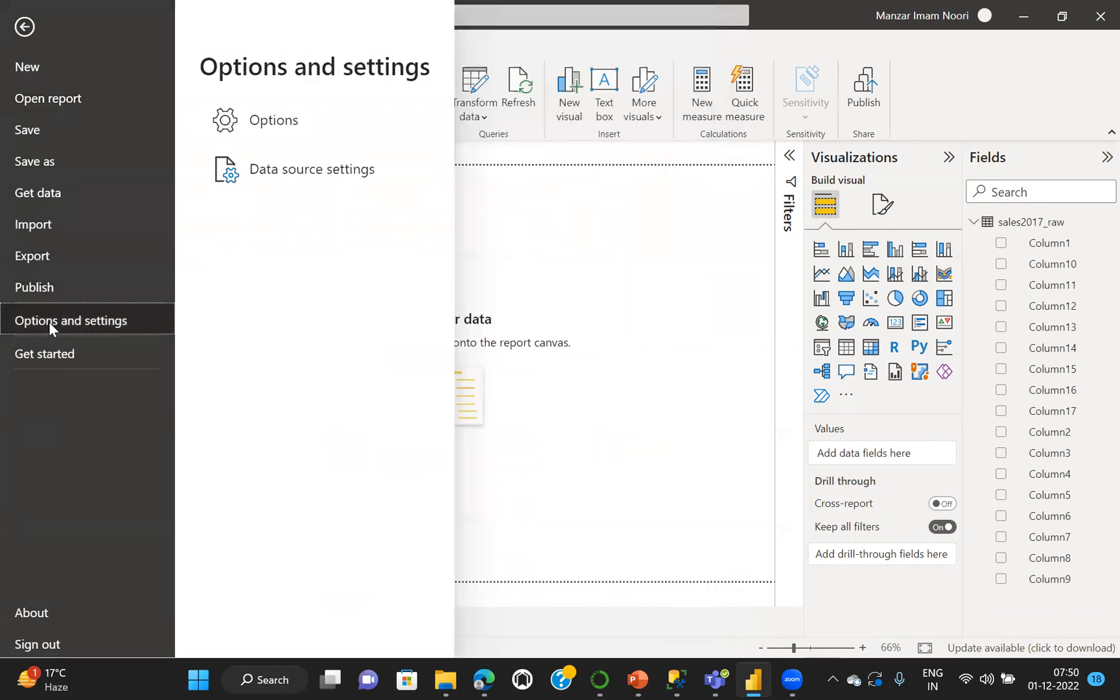
left_click(277, 123)
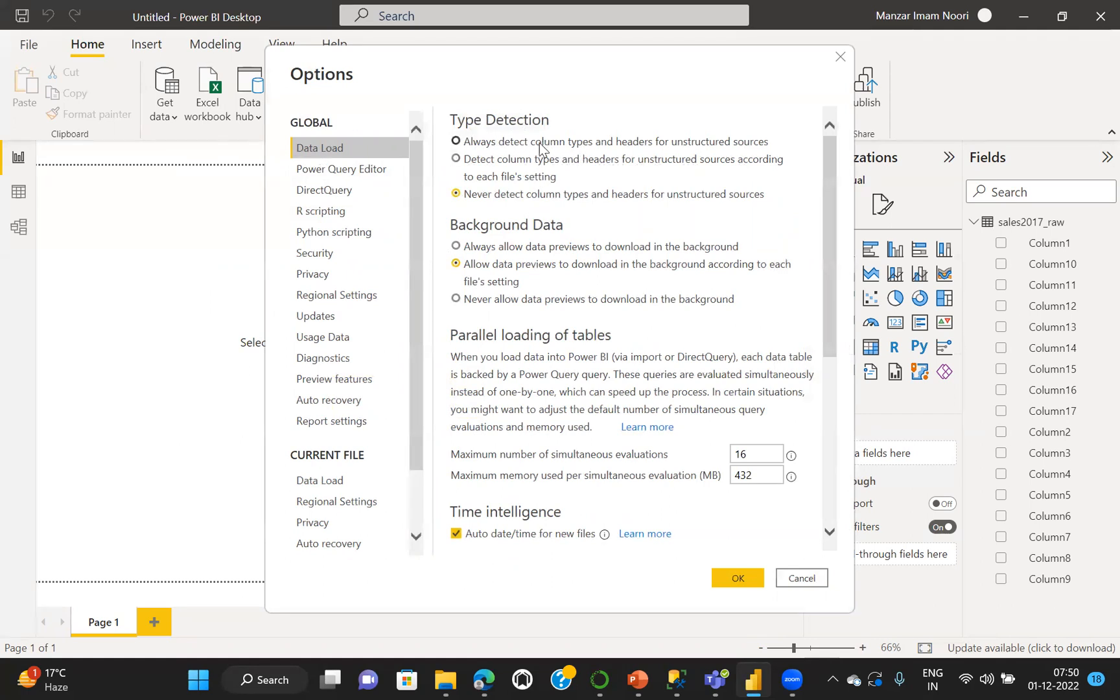
left_click(456, 195)
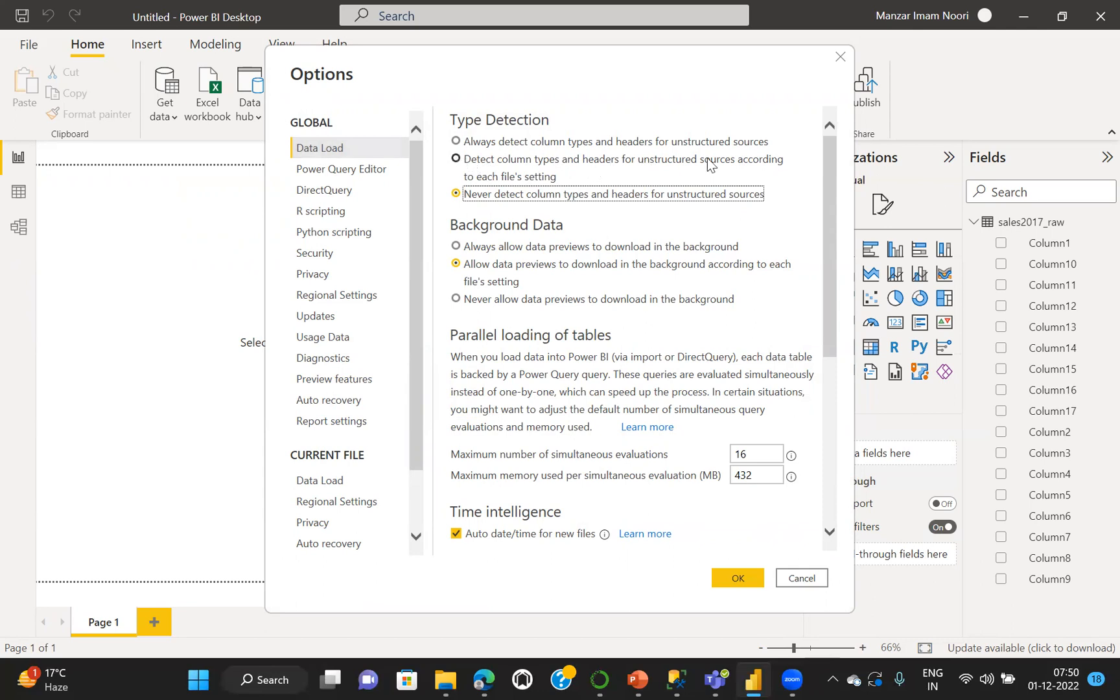
left_click(456, 141)
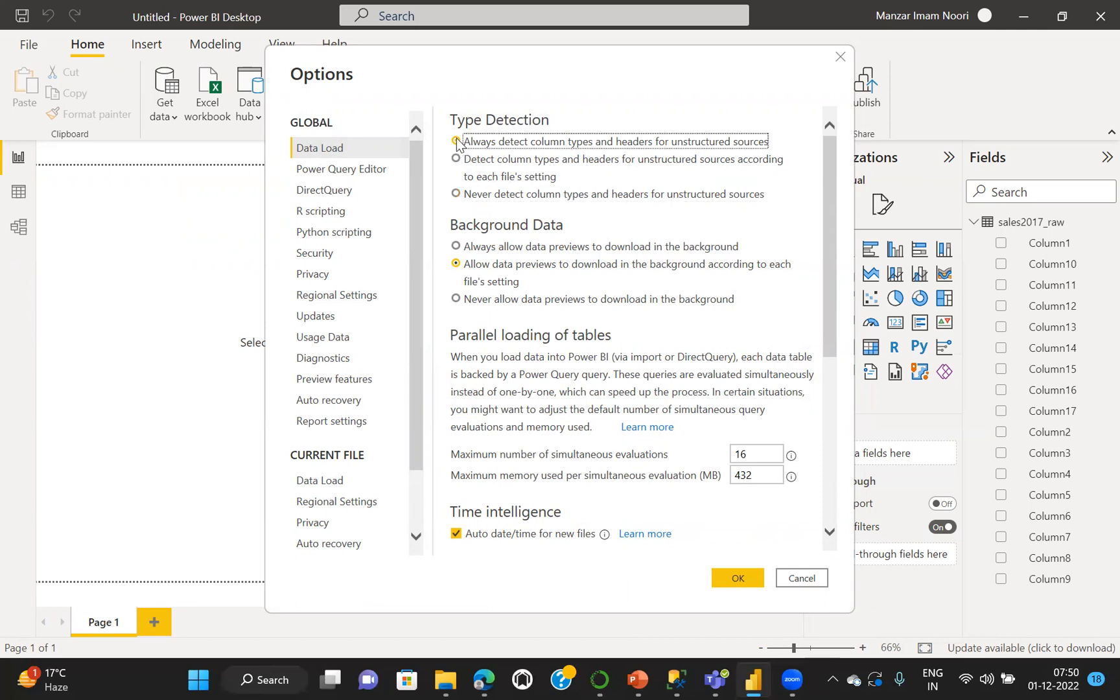
left_click(456, 194)
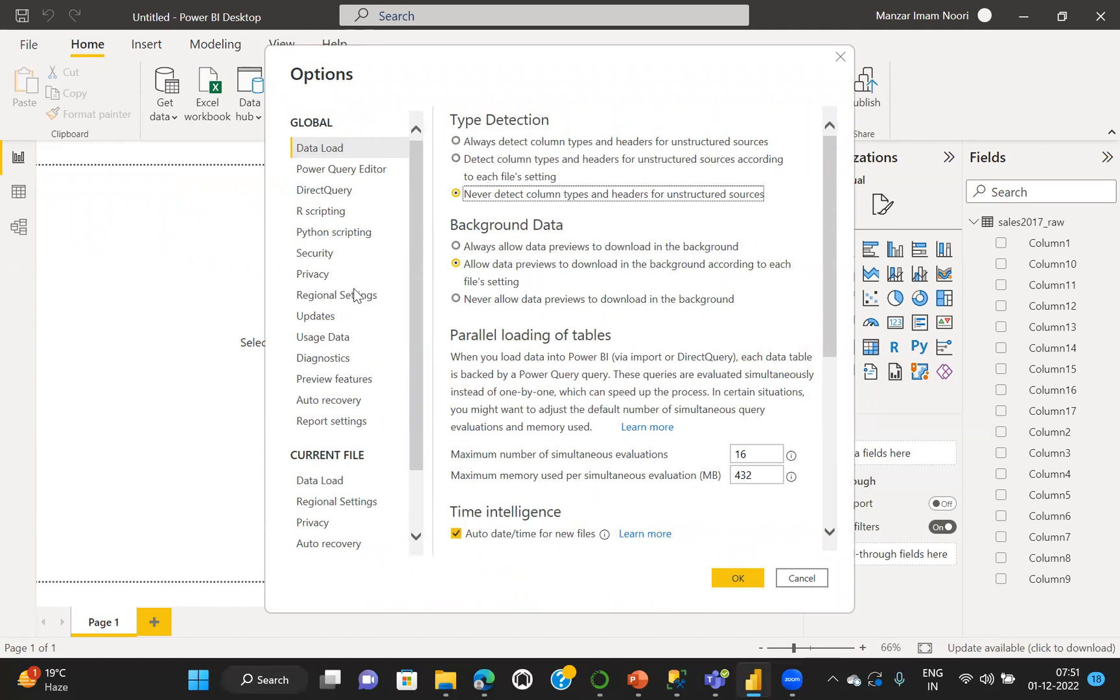
For the current file's data load, disable importing relationships on first load and autodetecting new relationships after data is loaded
left_click(319, 480)
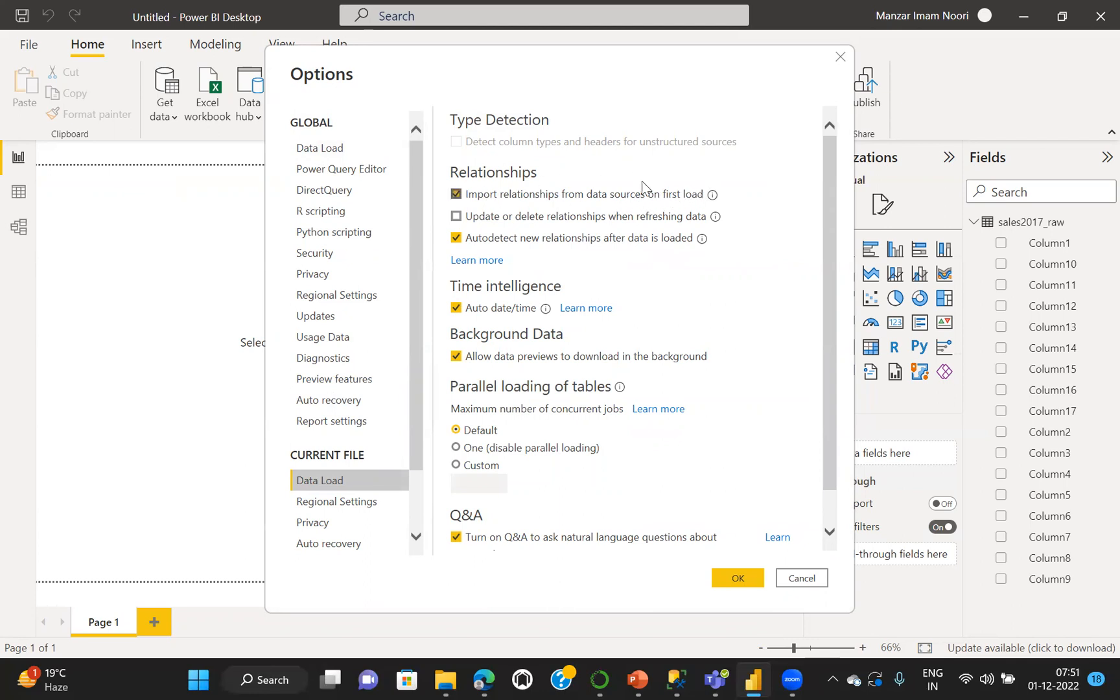
left_click(456, 194)
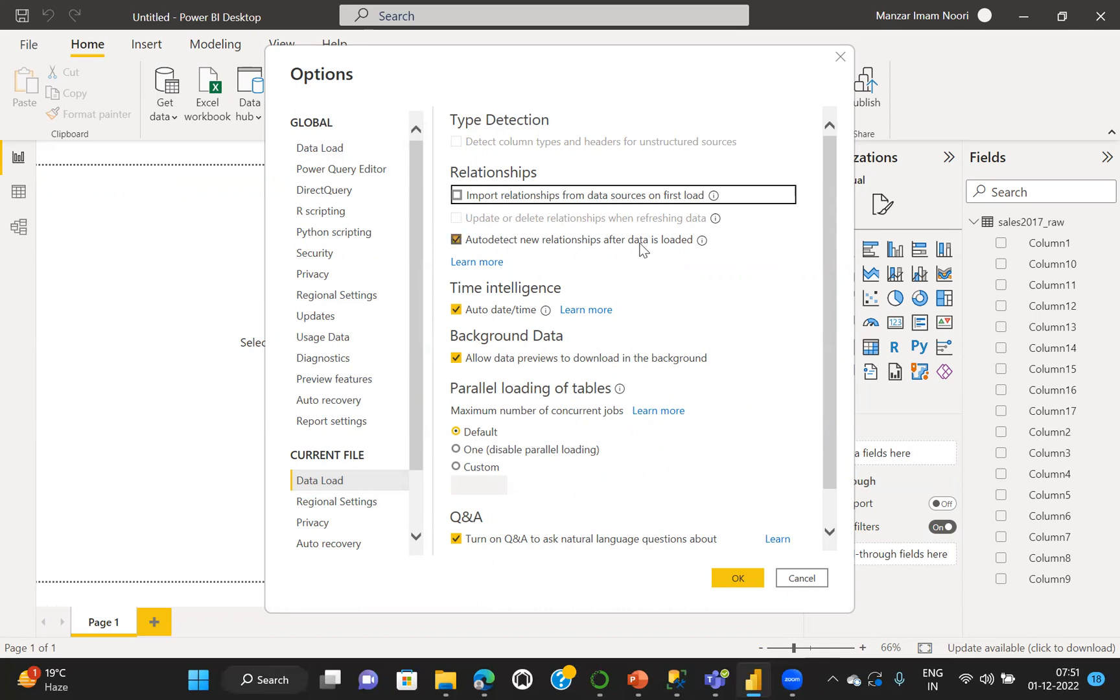
left_click(456, 241)
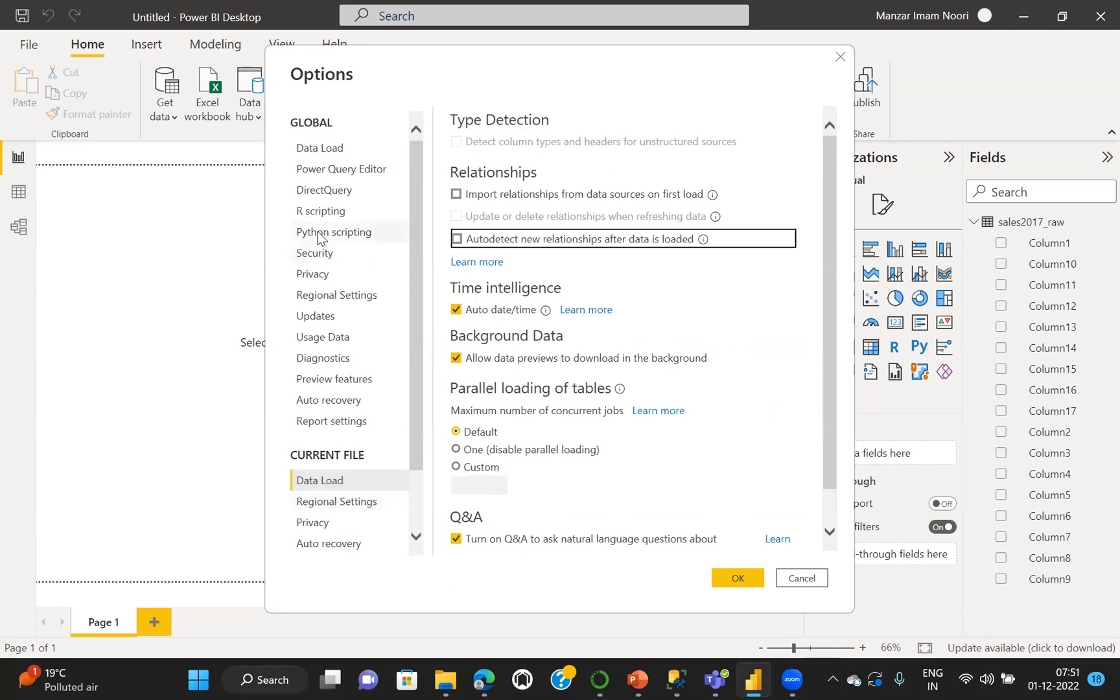
Review the global regional settings and the available application languages without changing the selection
left_click(341, 298)
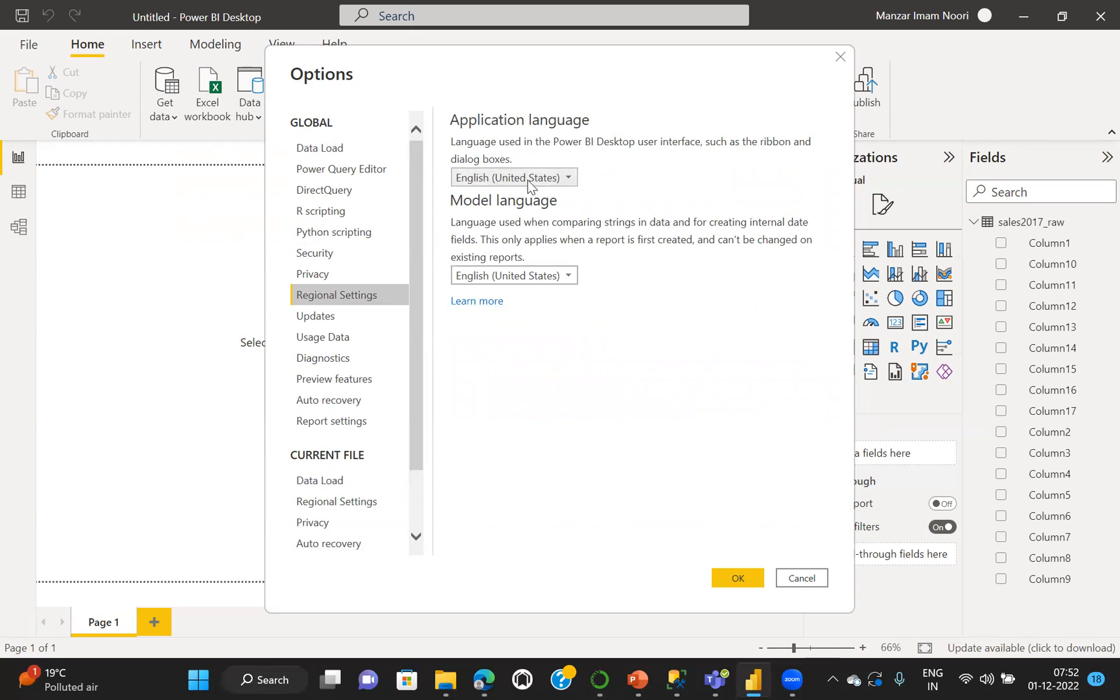
left_click(567, 181)
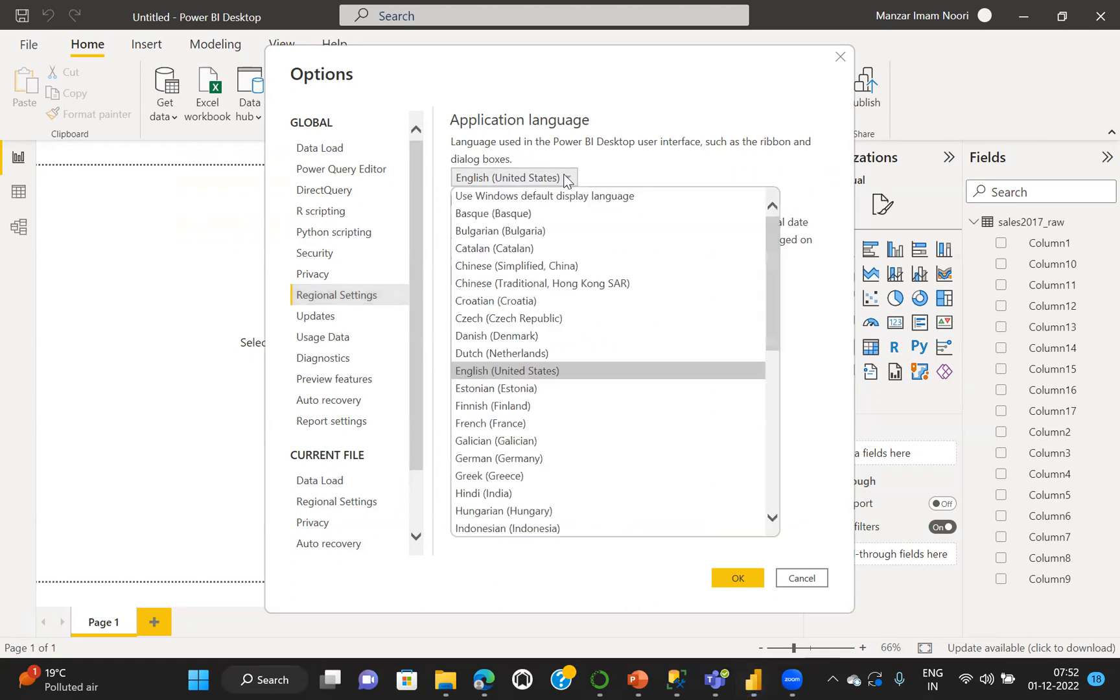
left_click(565, 180)
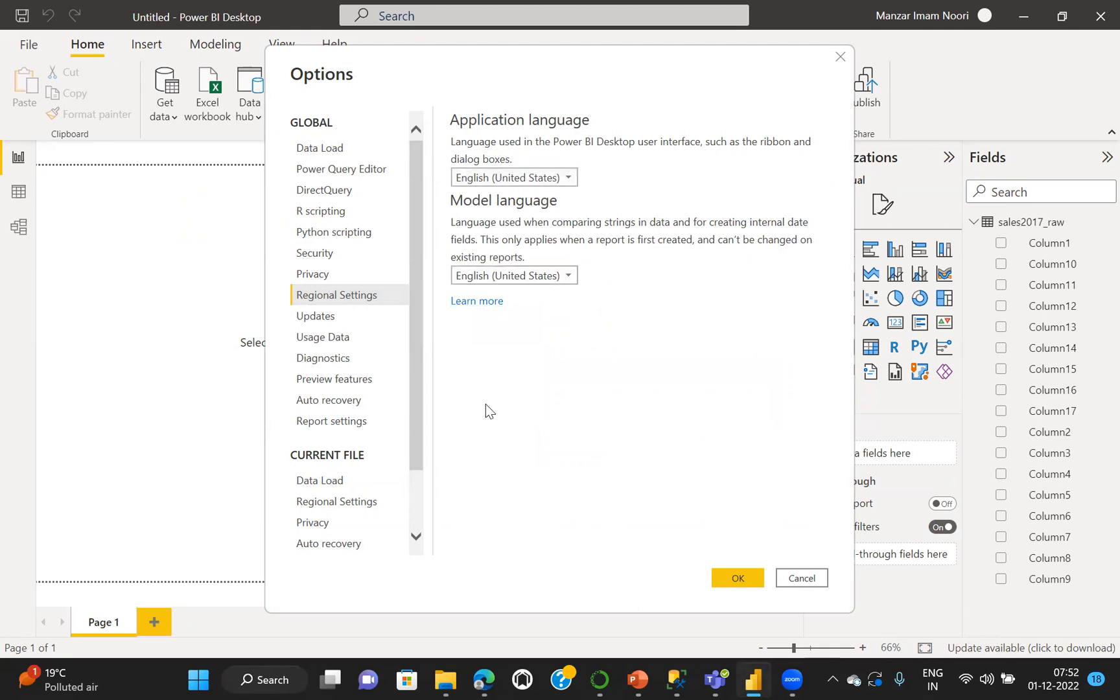
Set the current file's locale for import to English (United States) and apply the options
left_click(325, 505)
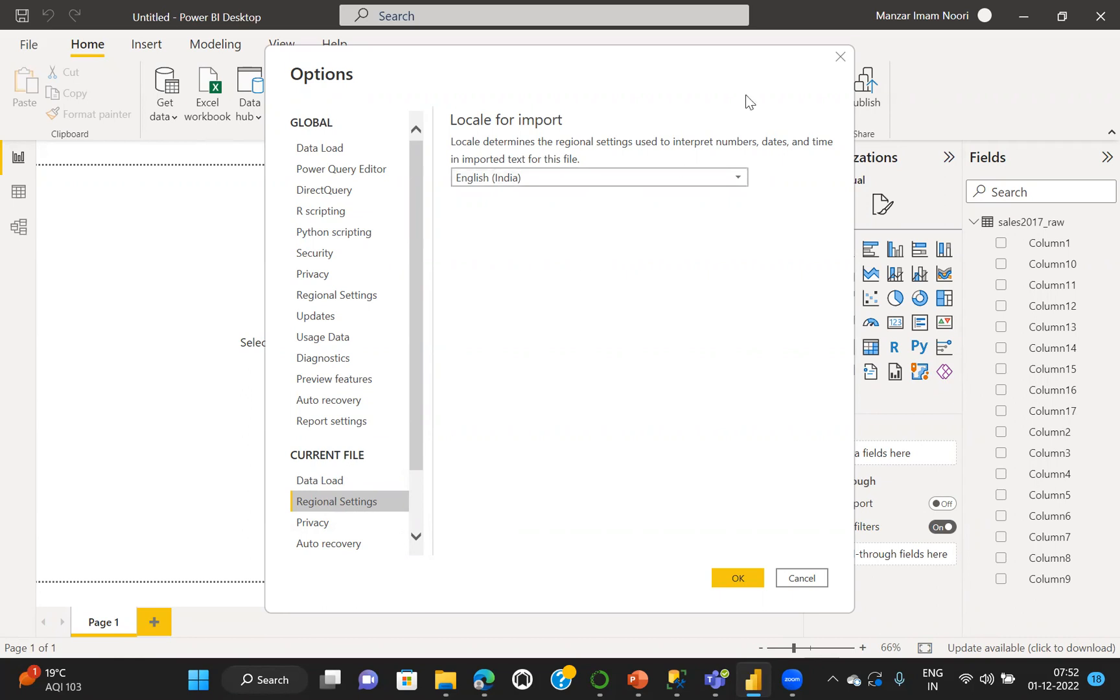
left_click(731, 188)
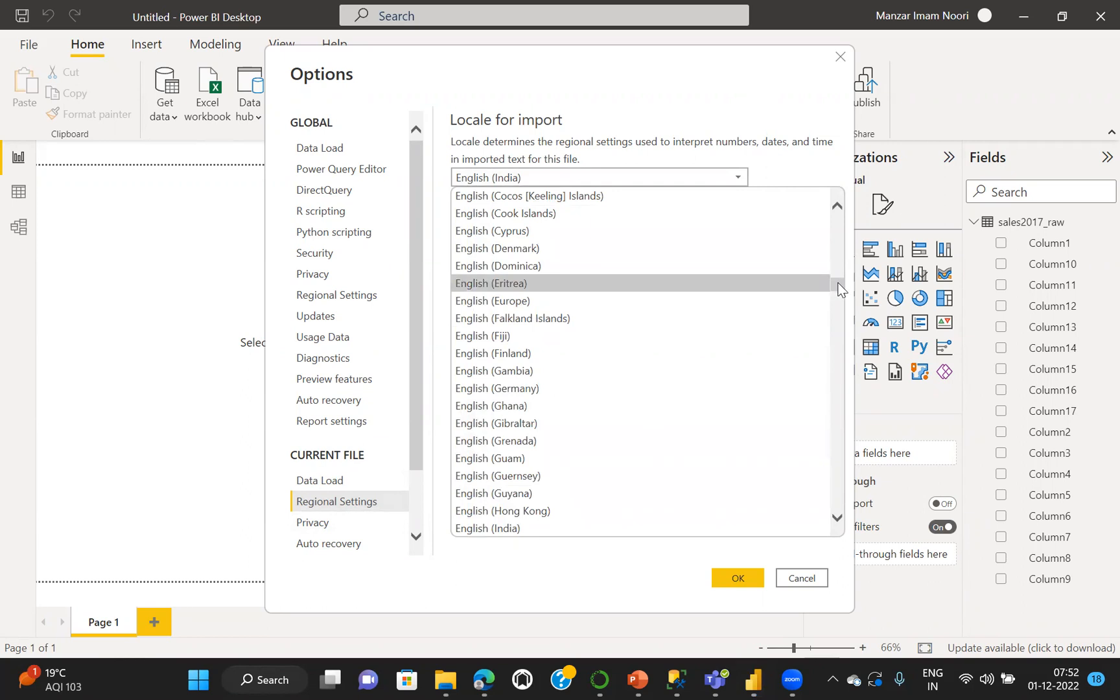
left_click_drag(838, 289, 838, 295)
left_click_drag(838, 297, 842, 316)
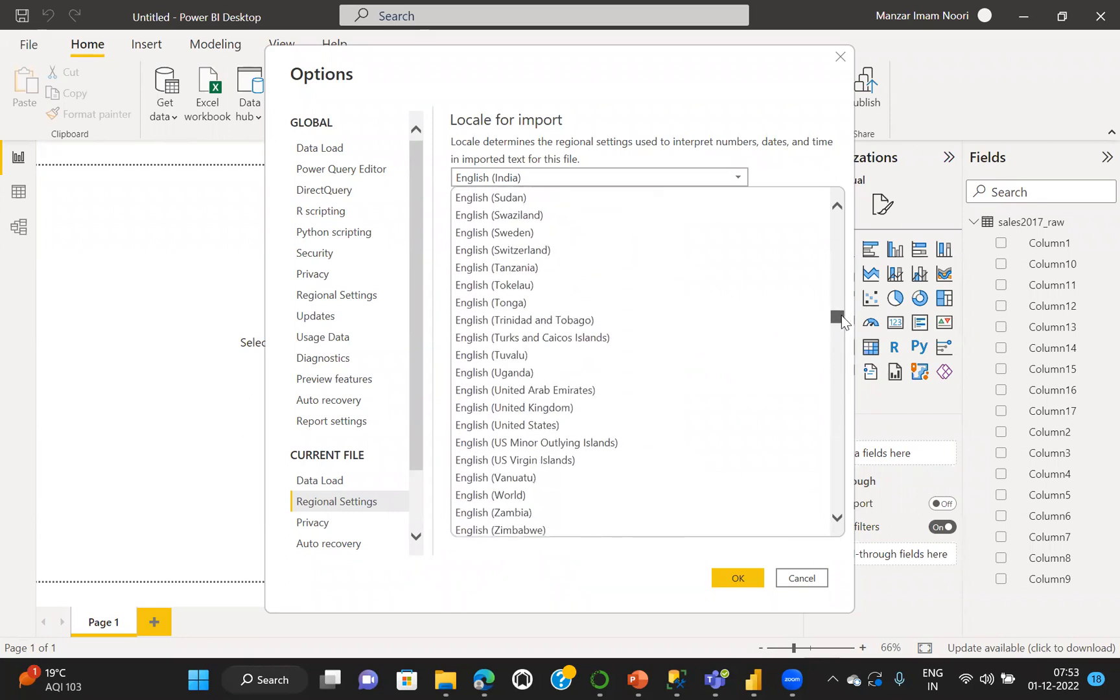
left_click(494, 425)
left_click(736, 578)
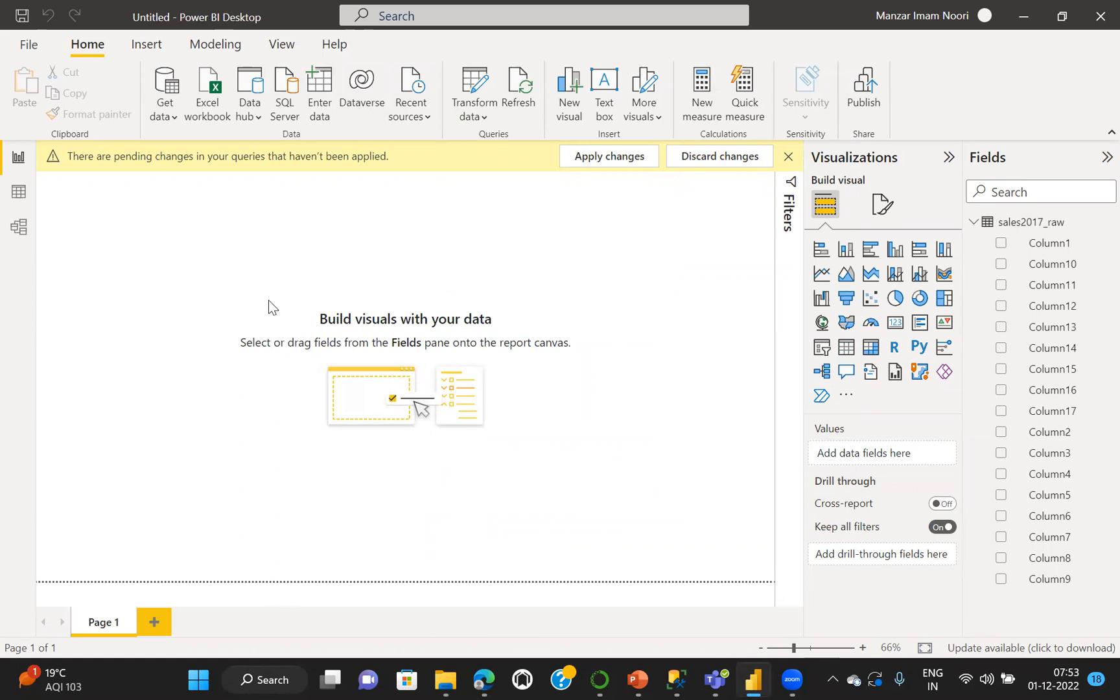
Save the report in the CS-1 folder as "CS -1 - Basic Data Cleaning" and apply the pending query changes
left_click(25, 45)
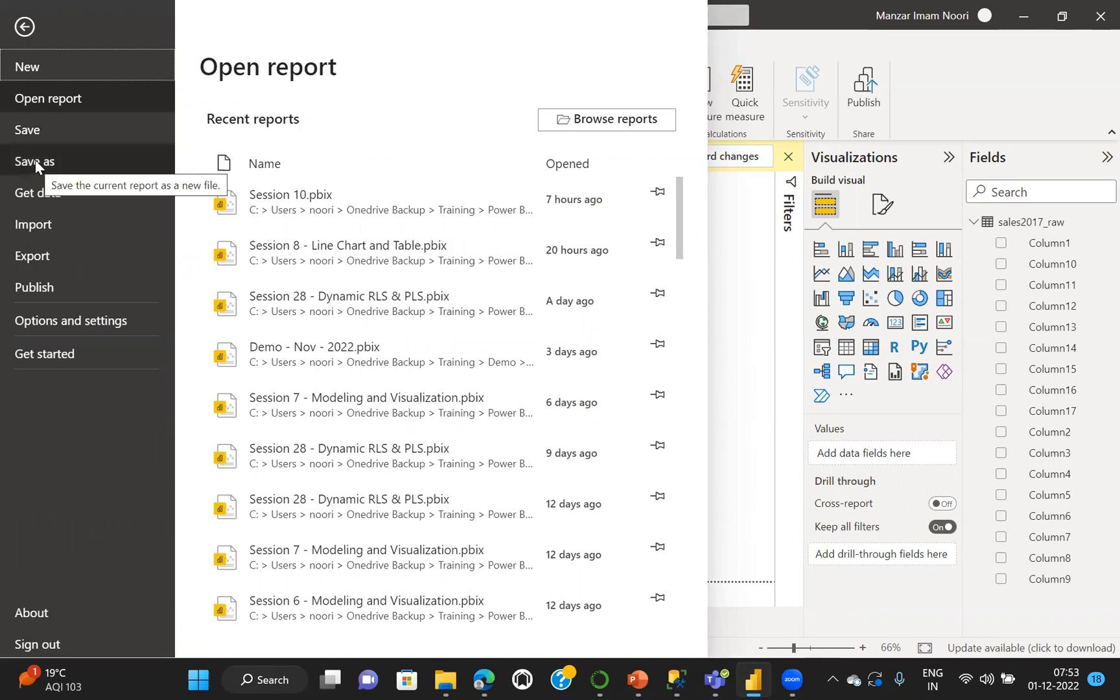
left_click(35, 161)
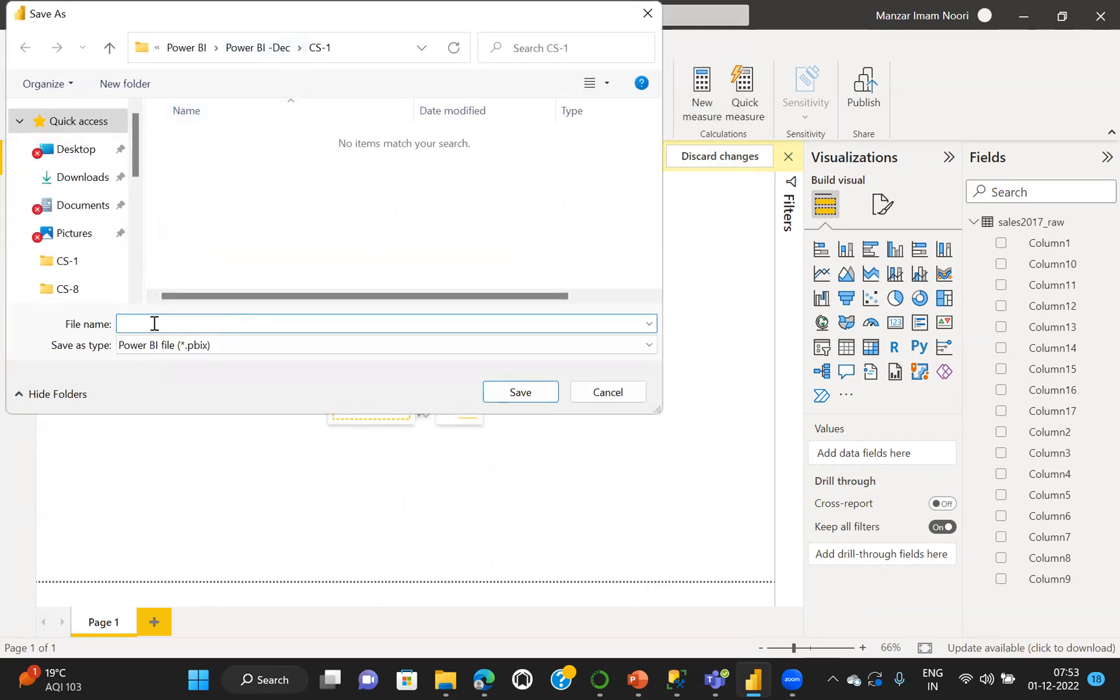
type("CS -1 - Basic Data Cle")
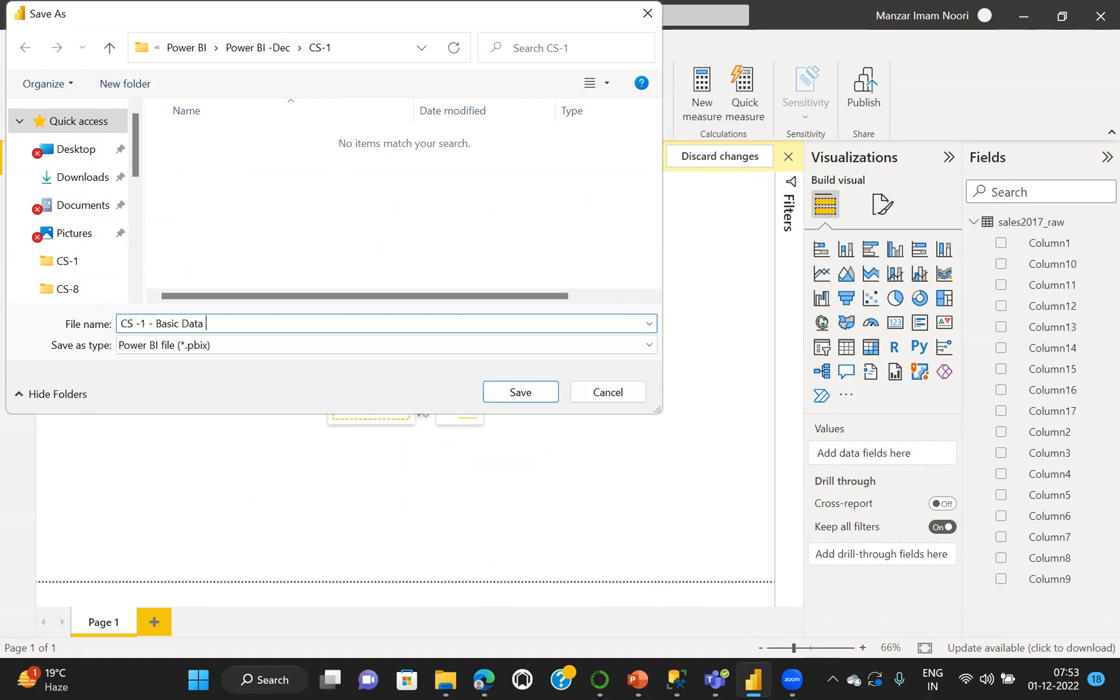
type("aning")
left_click(517, 390)
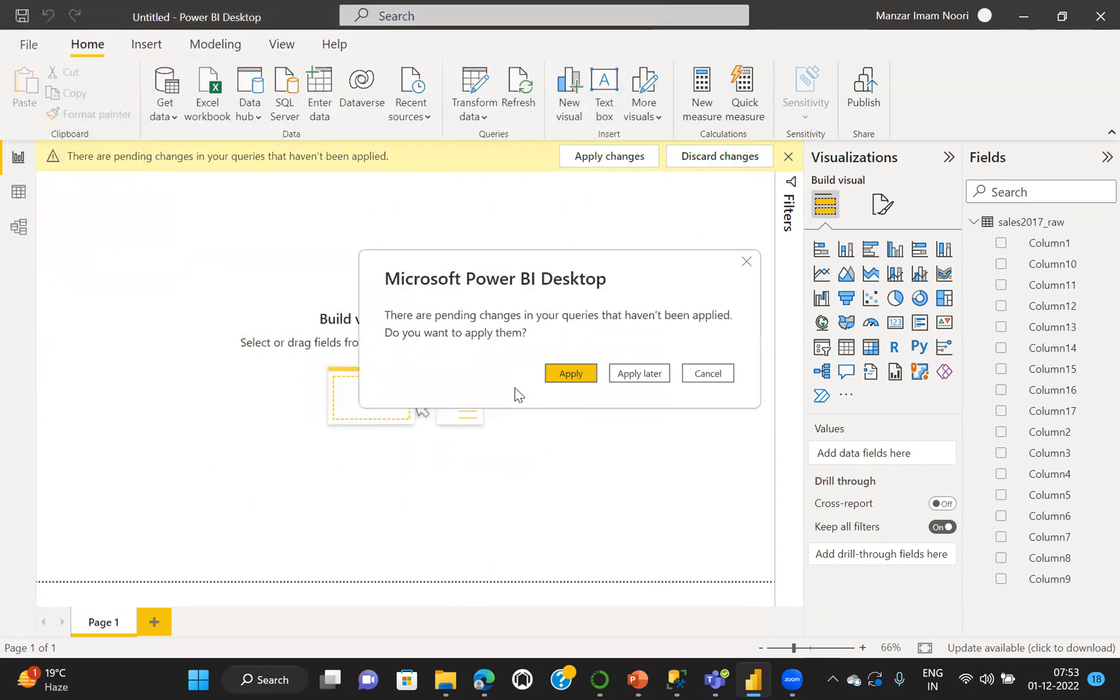
left_click(572, 374)
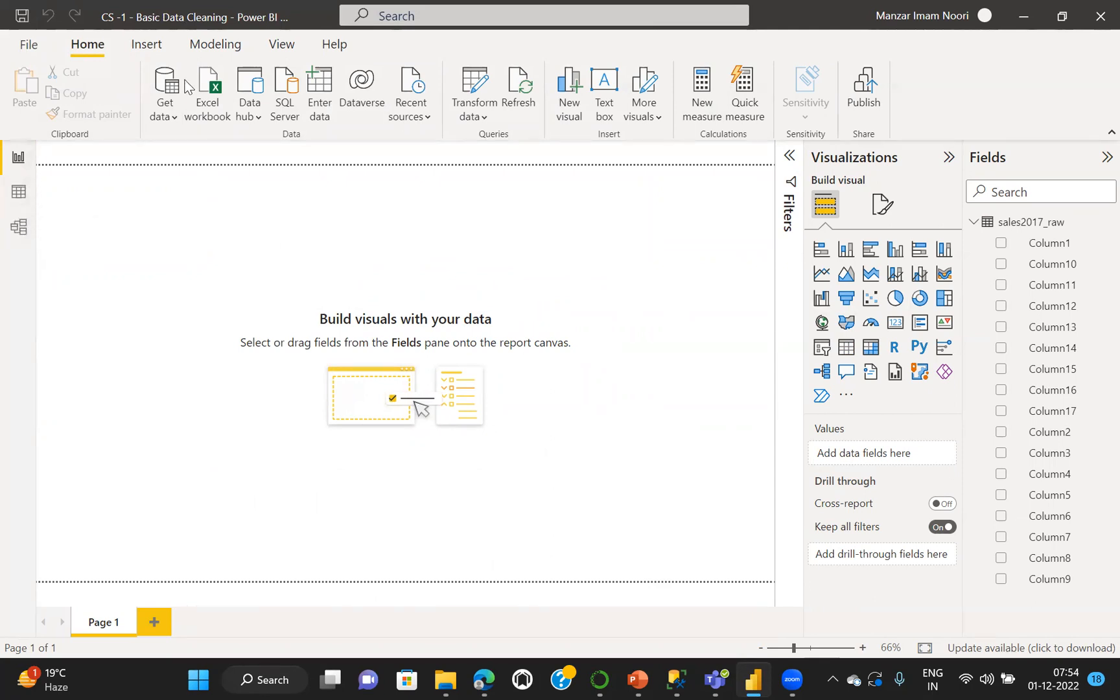
Open sales2017_raw in Power Query Editor and examine the description, blank and column-name cells in its first three rows
left_click(476, 80)
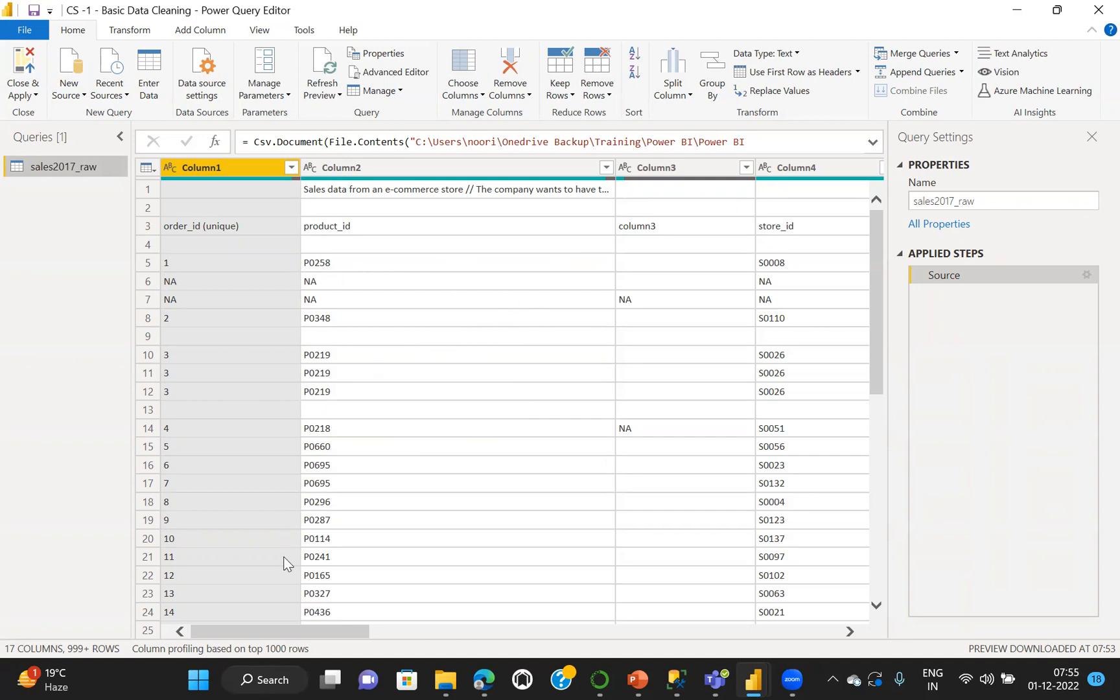
left_click_drag(249, 631, 221, 660)
left_click(272, 184)
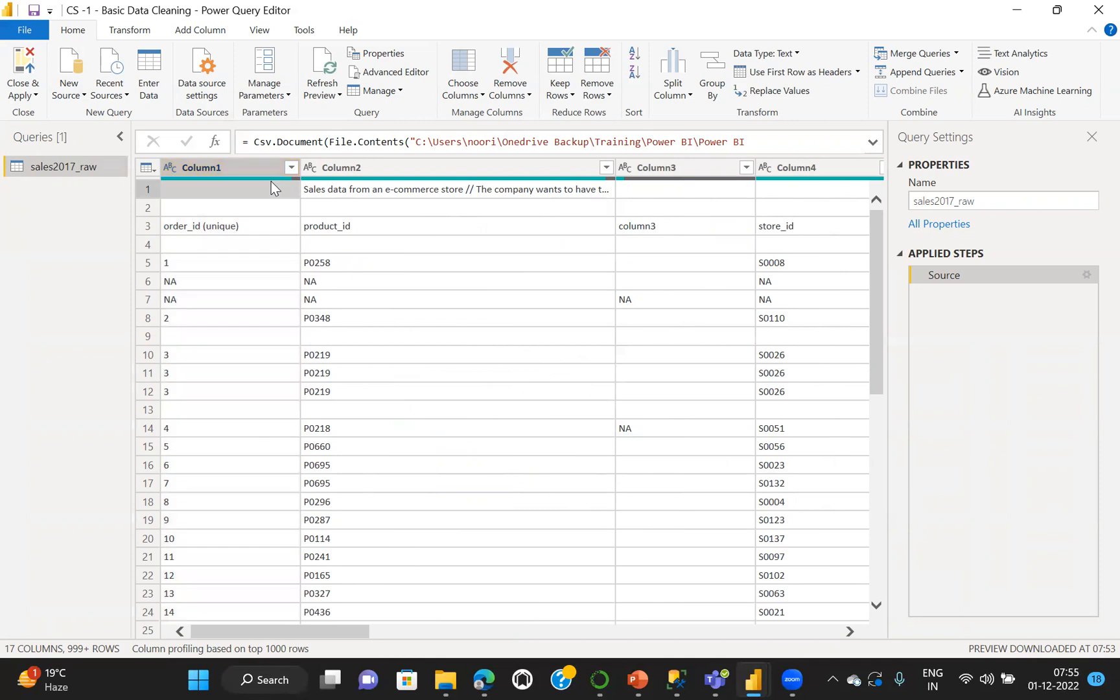
left_click(279, 209)
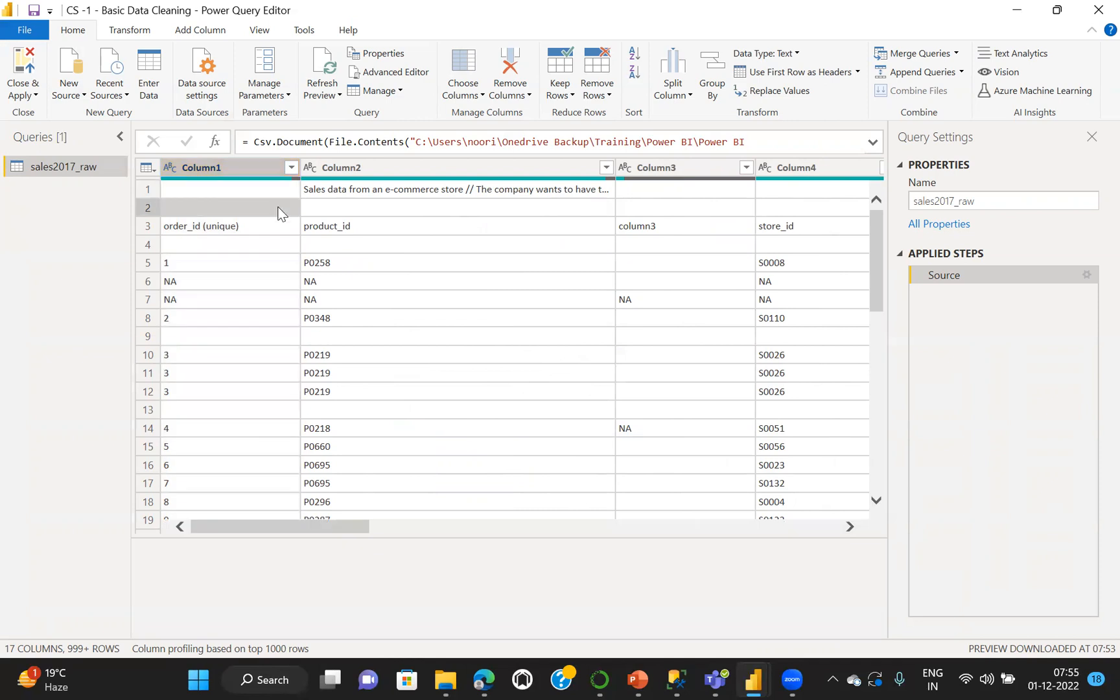
left_click(187, 231)
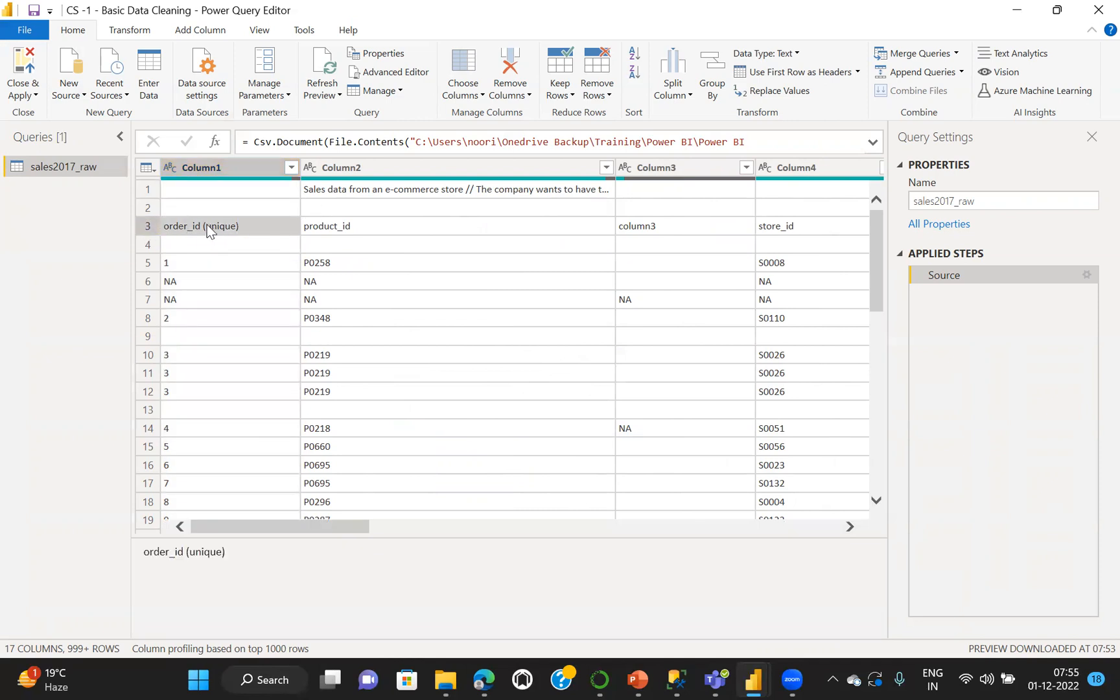
left_click(431, 228)
left_click(267, 230)
left_click(257, 191)
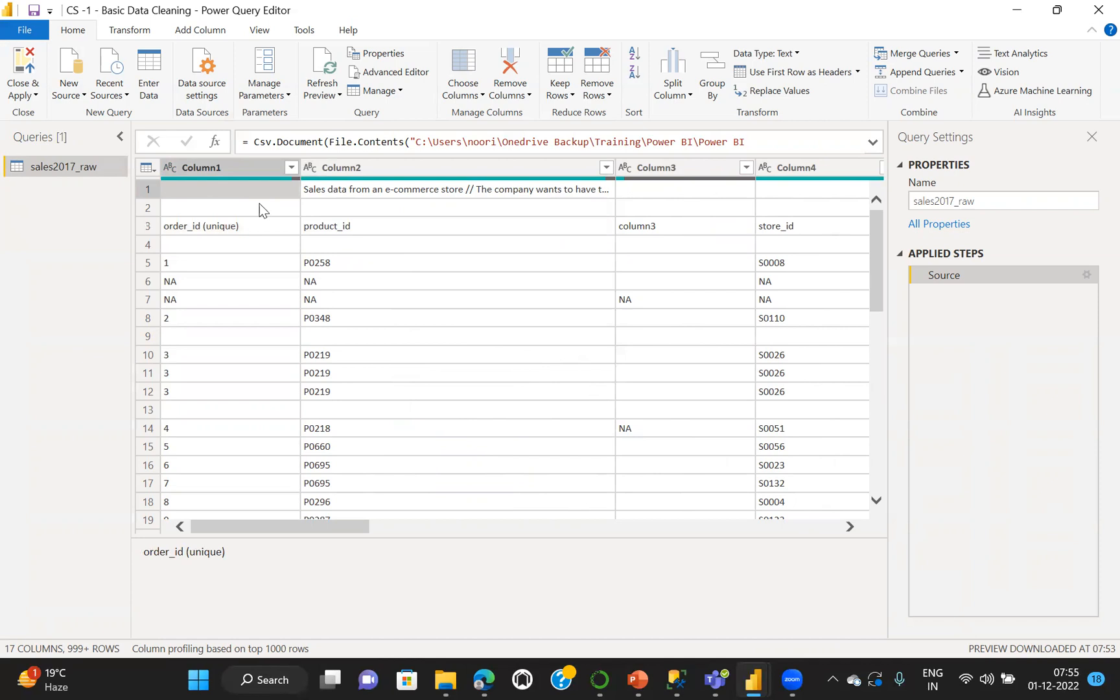
left_click(259, 210)
left_click(408, 207)
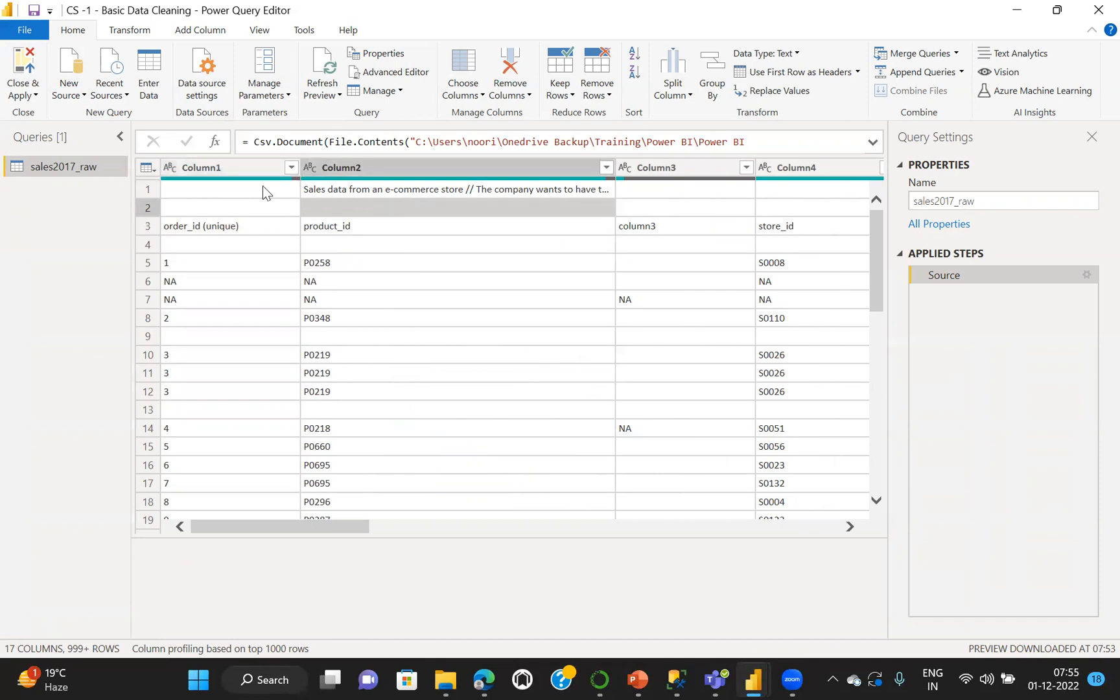
left_click(258, 185)
left_click(379, 189)
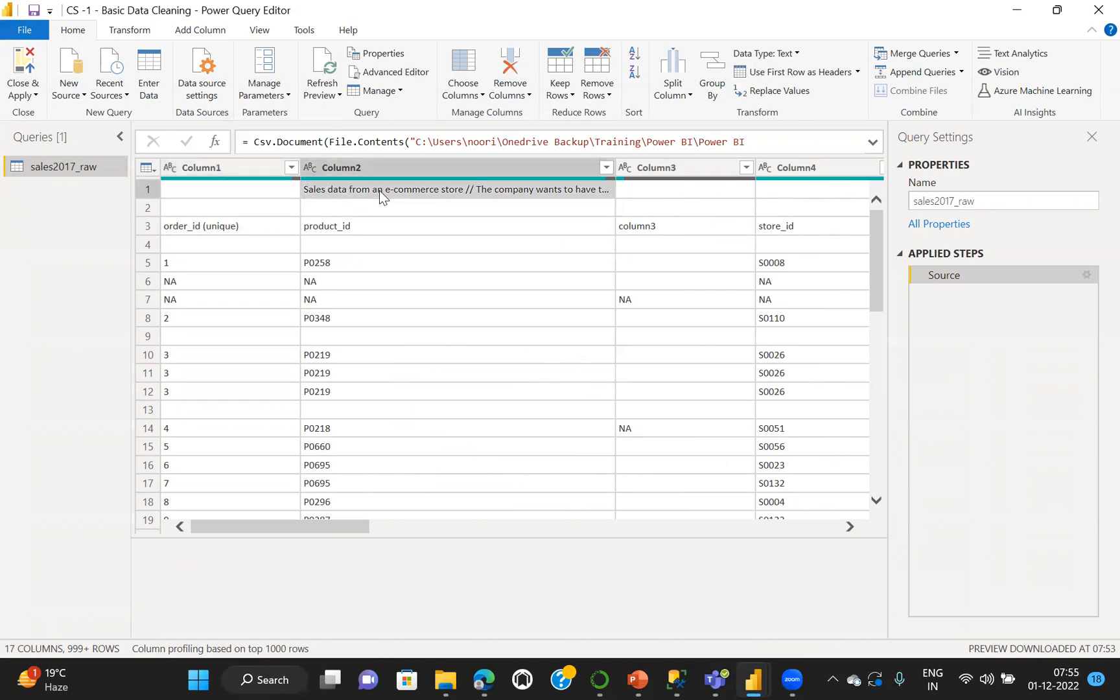
left_click(384, 209)
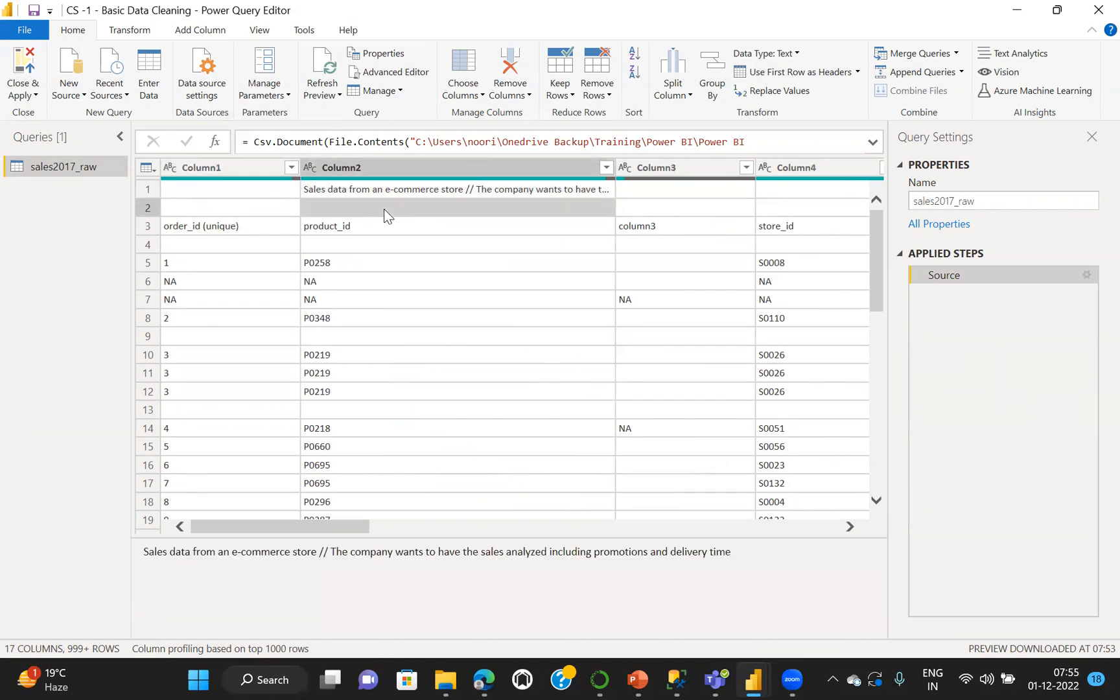
left_click(651, 194)
left_click(654, 205)
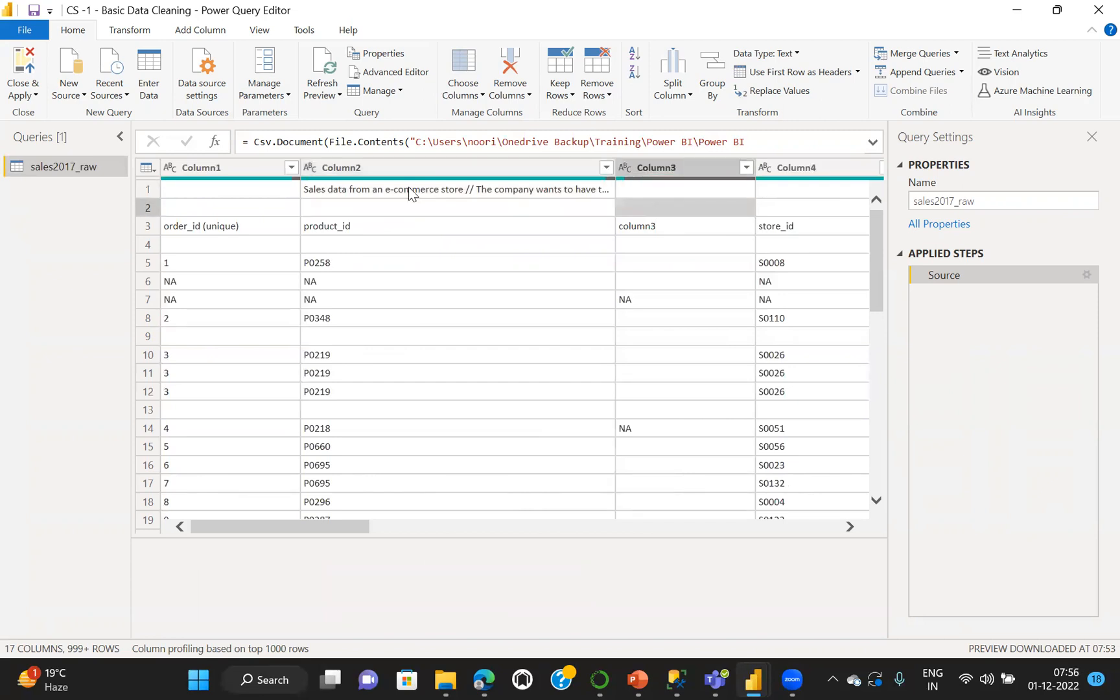
Examine the blank cells in row 4, the NA entries in rows 6 and 7, and the two rows above the column names
left_click(175, 249)
left_click(355, 245)
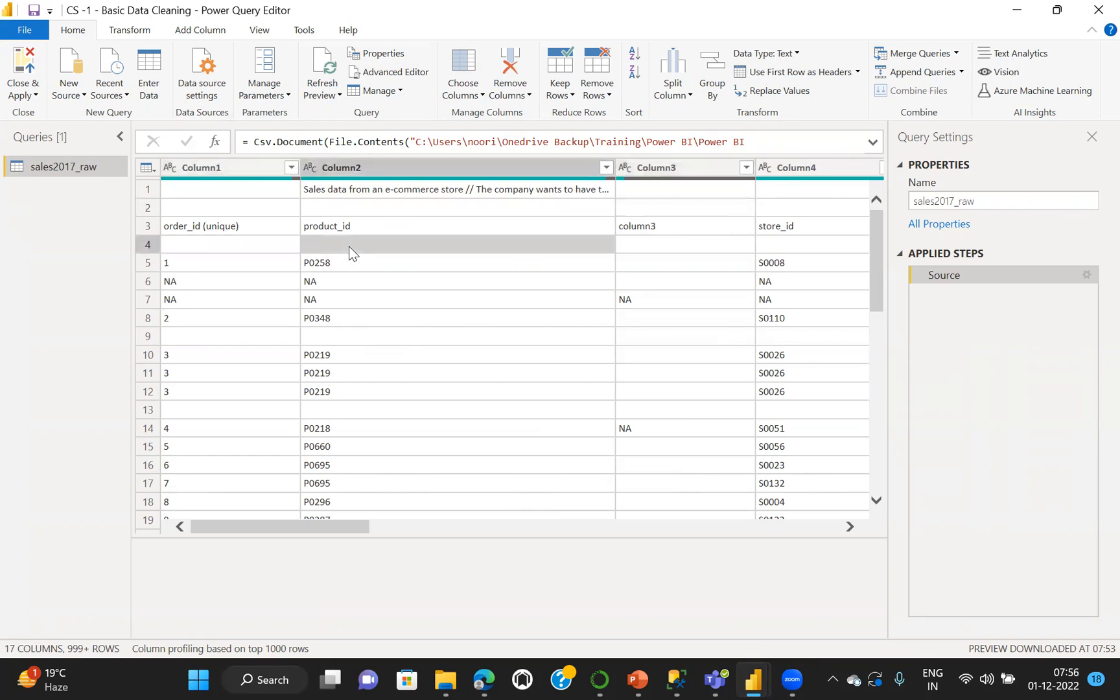
left_click(671, 245)
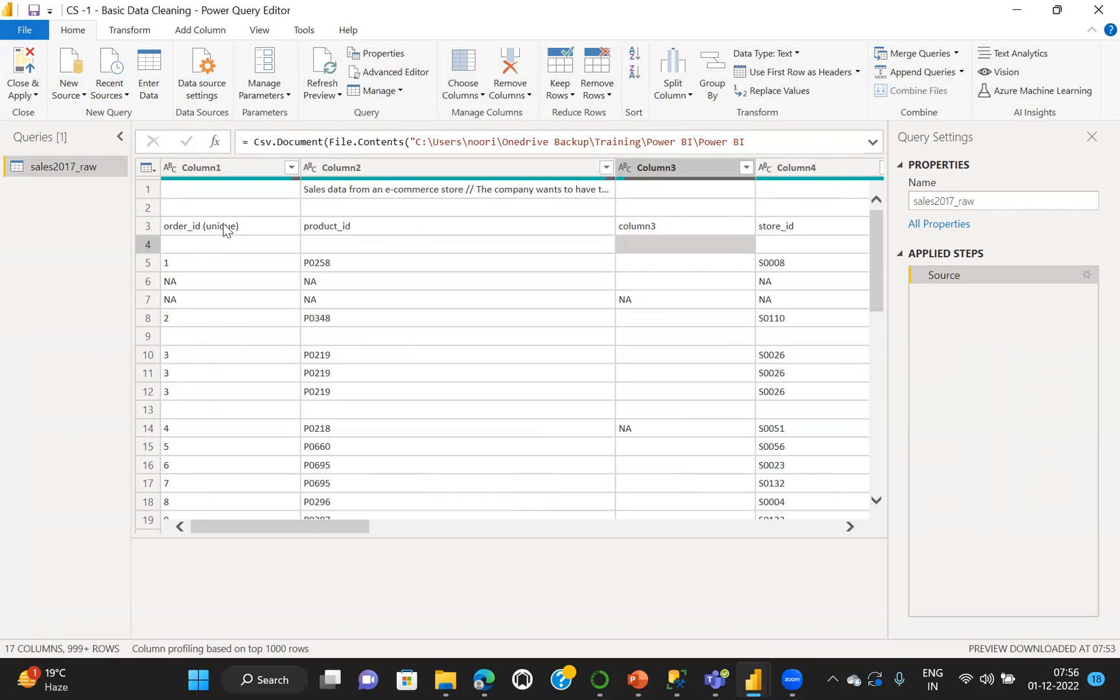
left_click(178, 282)
left_click(178, 300)
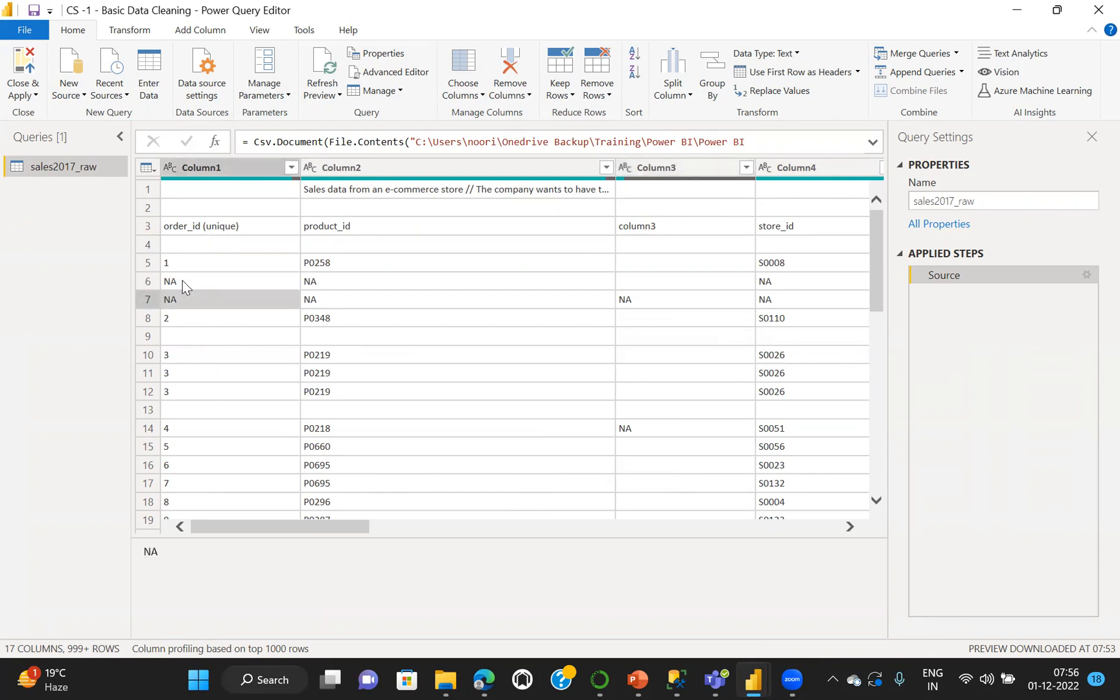
left_click(182, 280)
left_click(182, 300)
left_click(221, 188)
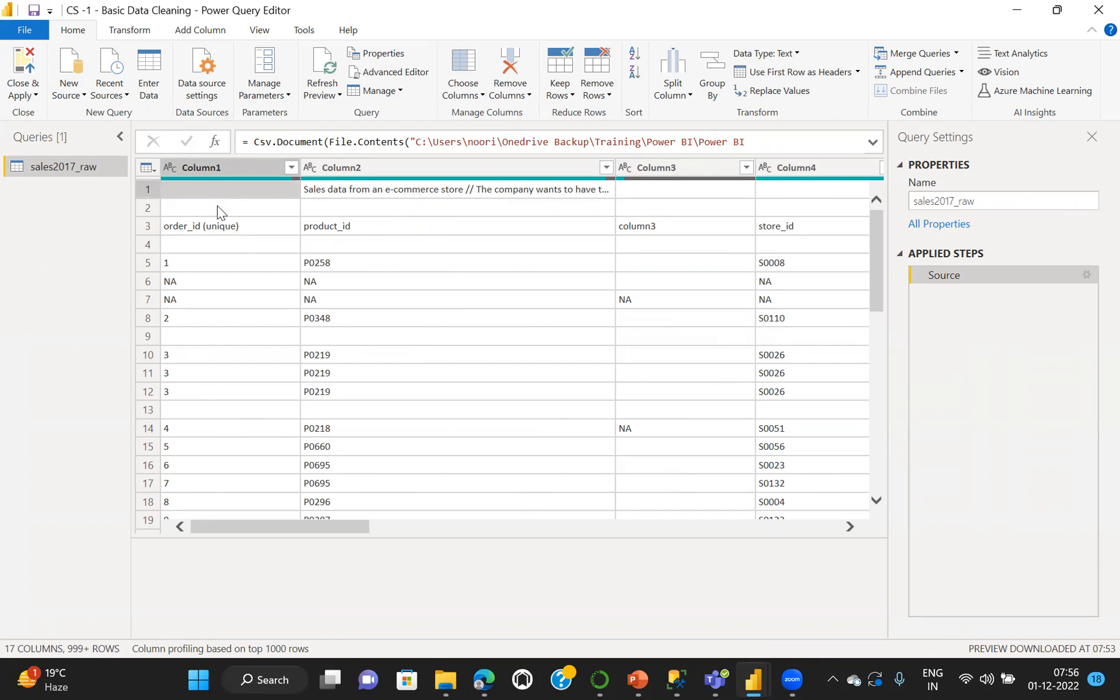
left_click(217, 206)
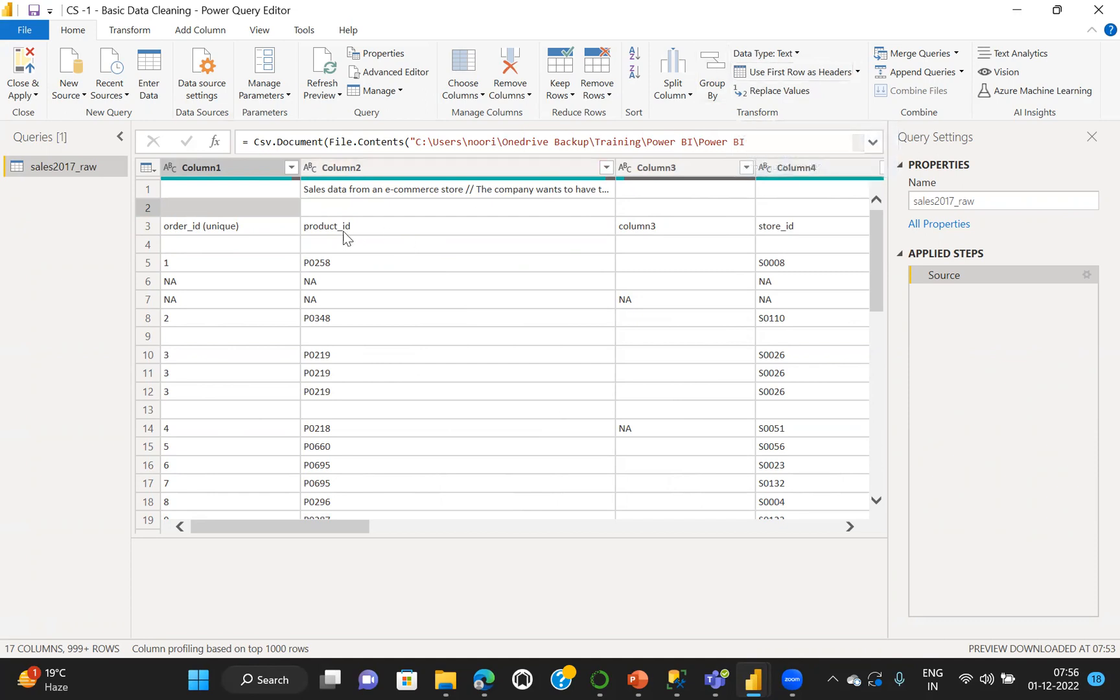
Try using the first row as headers, and delete the Promoted Headers step from the query
left_click(798, 74)
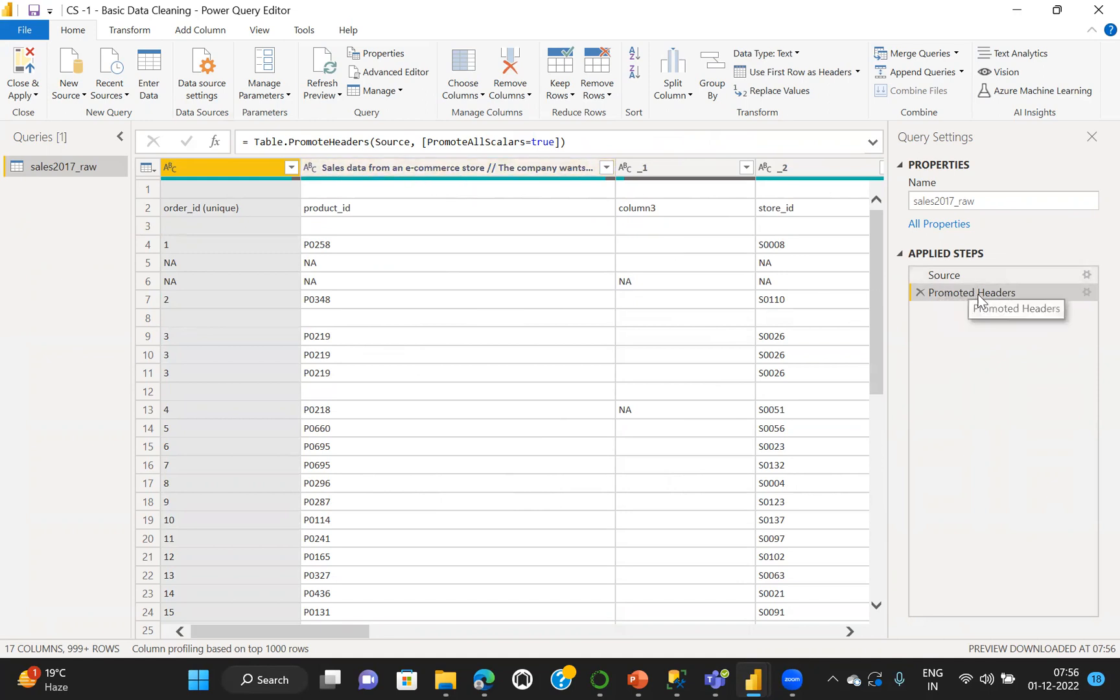
left_click(920, 291)
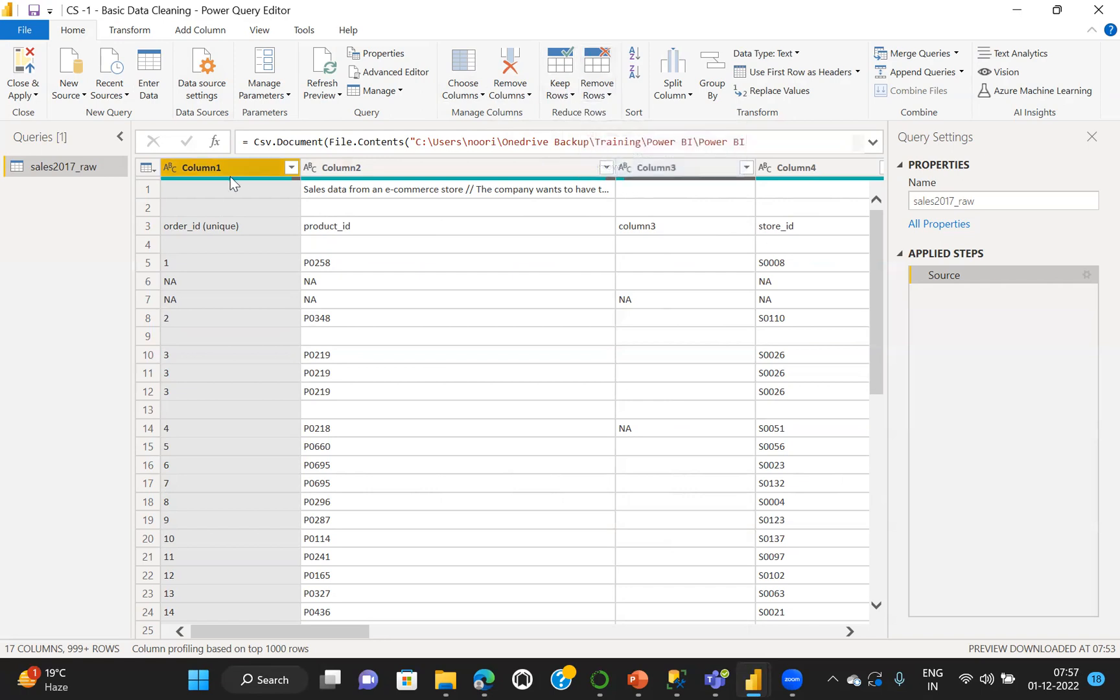
Remove the top 2 rows from the sales2017_raw query
left_click(608, 95)
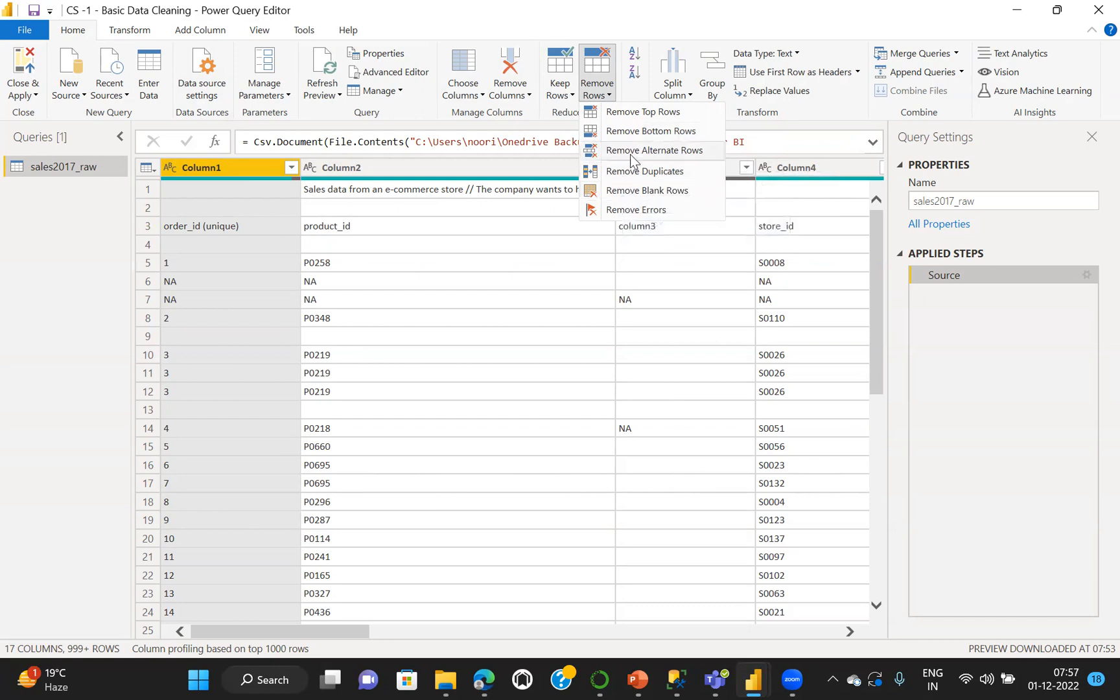
left_click(624, 113)
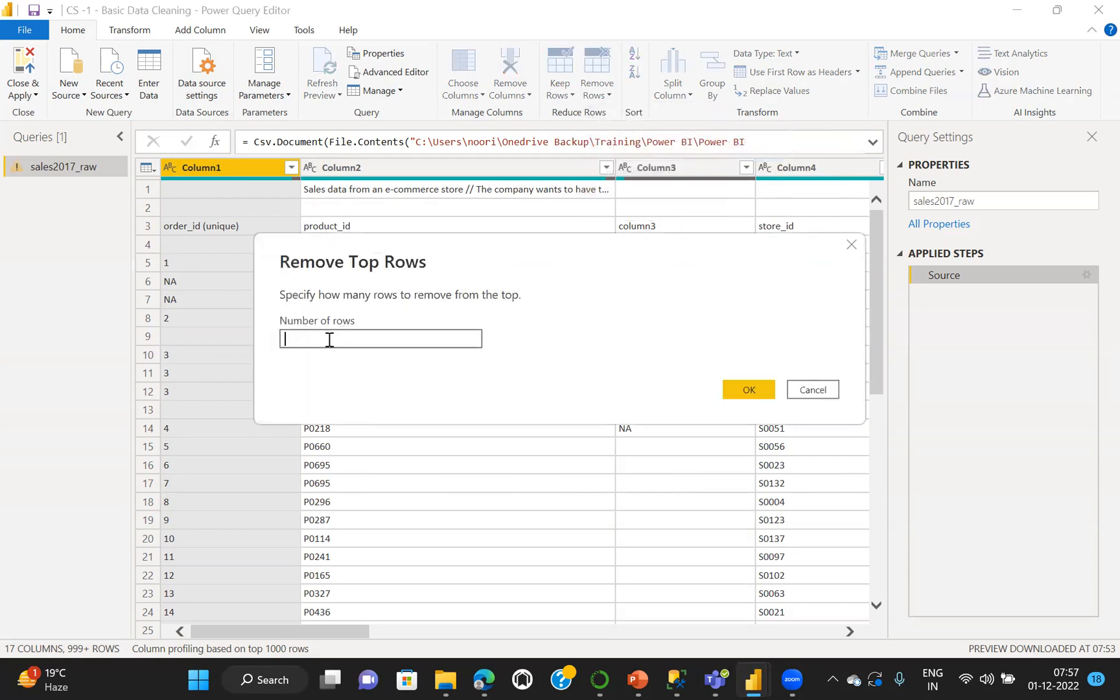
type("2")
left_click(741, 385)
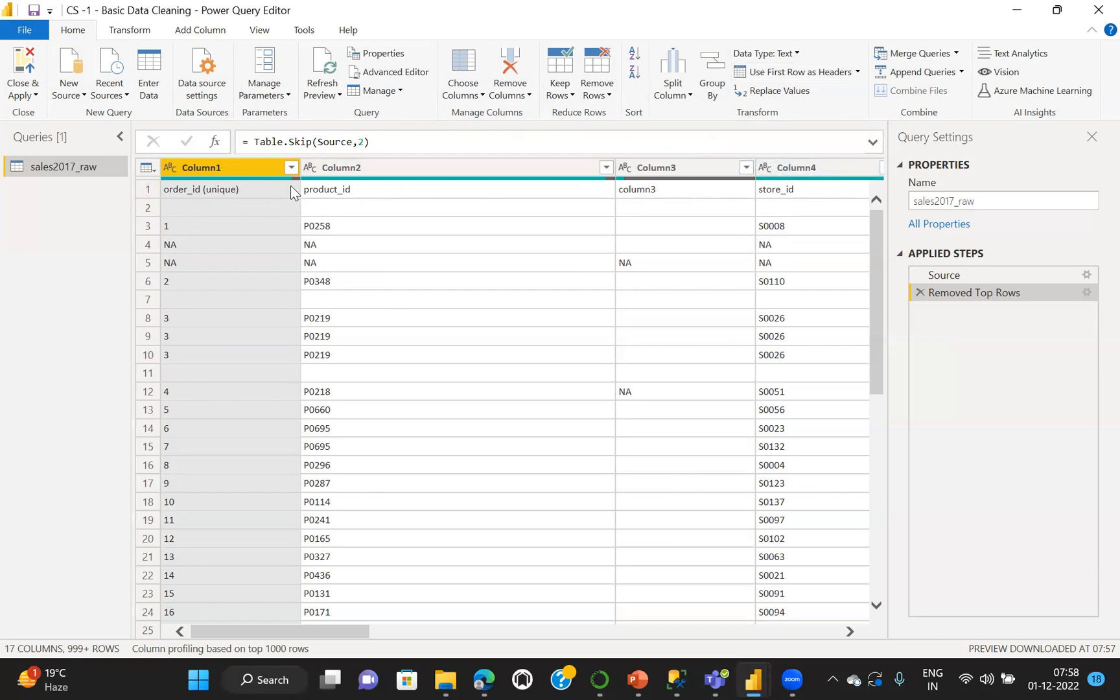
Promote the first row of sales2017_raw to column headers and check the column names across the table
left_click(783, 72)
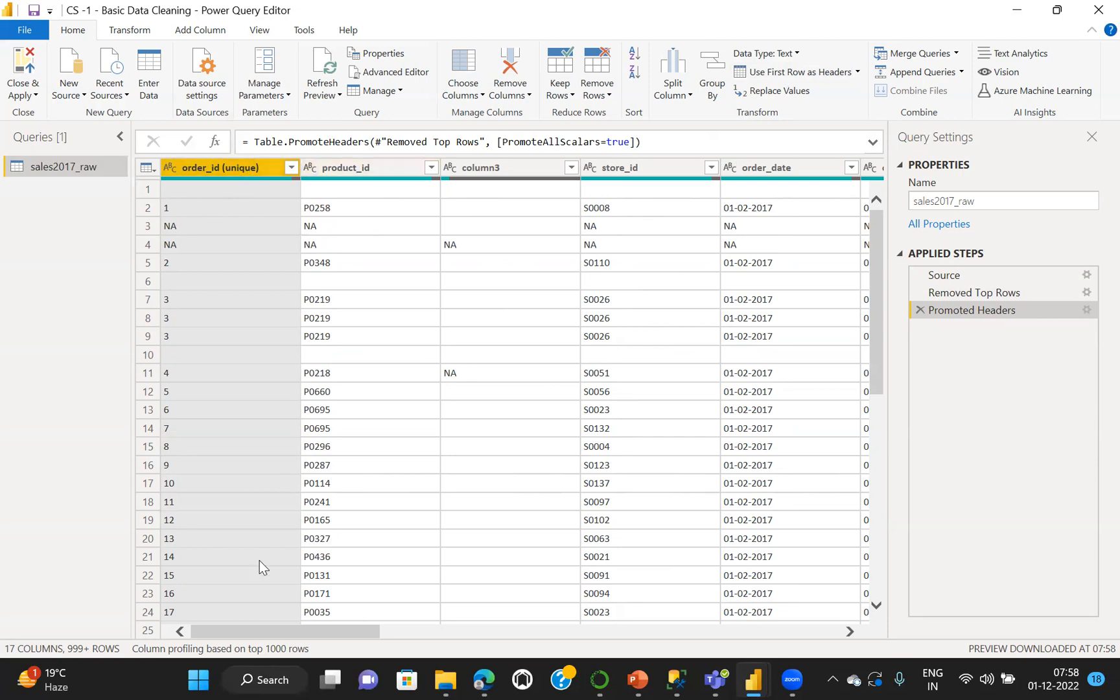
scroll(259, 560, "right", 5)
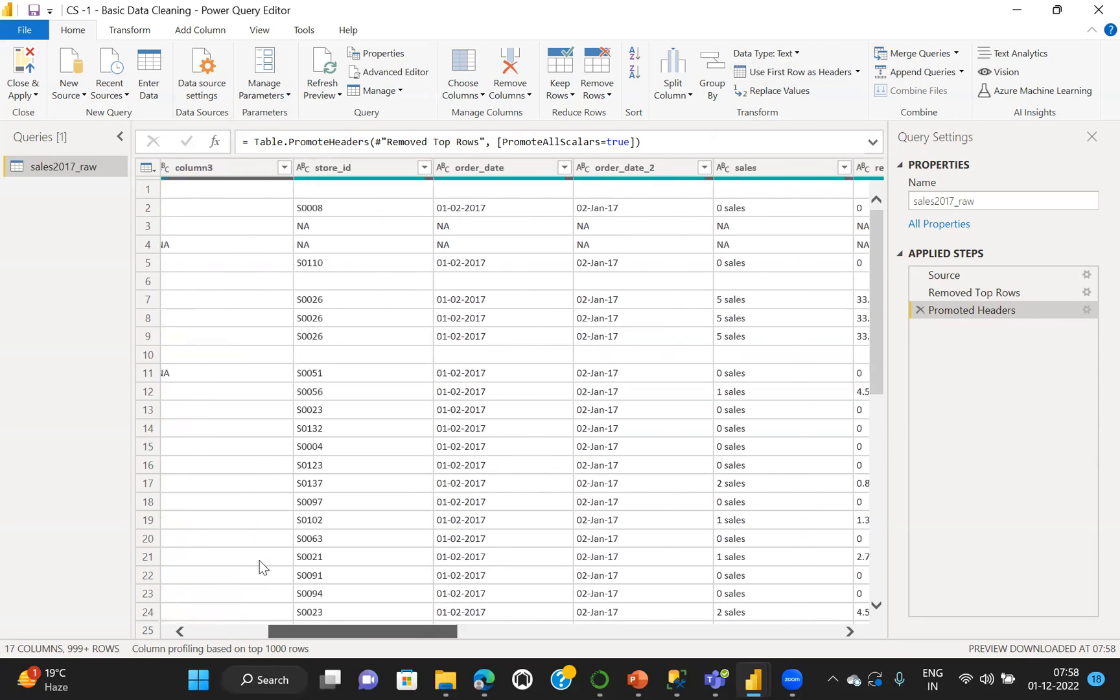
scroll(260, 561, "left", 5)
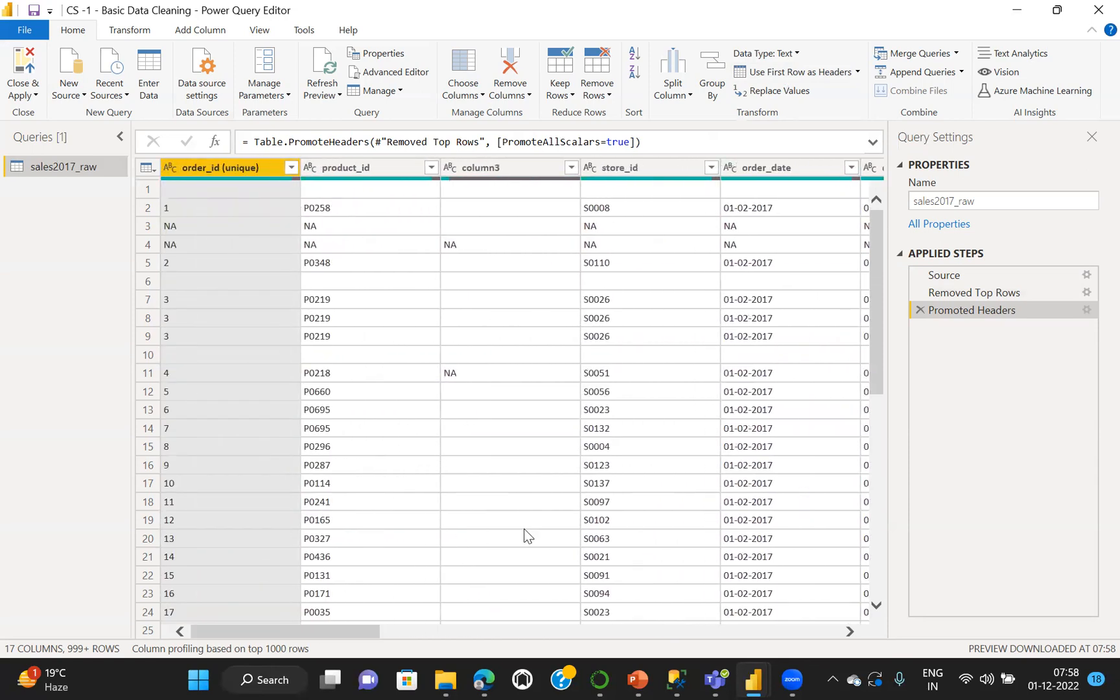
Examine the blank cells in rows 1 and 10 of the order_id (unique) column
mouse_move(753, 679)
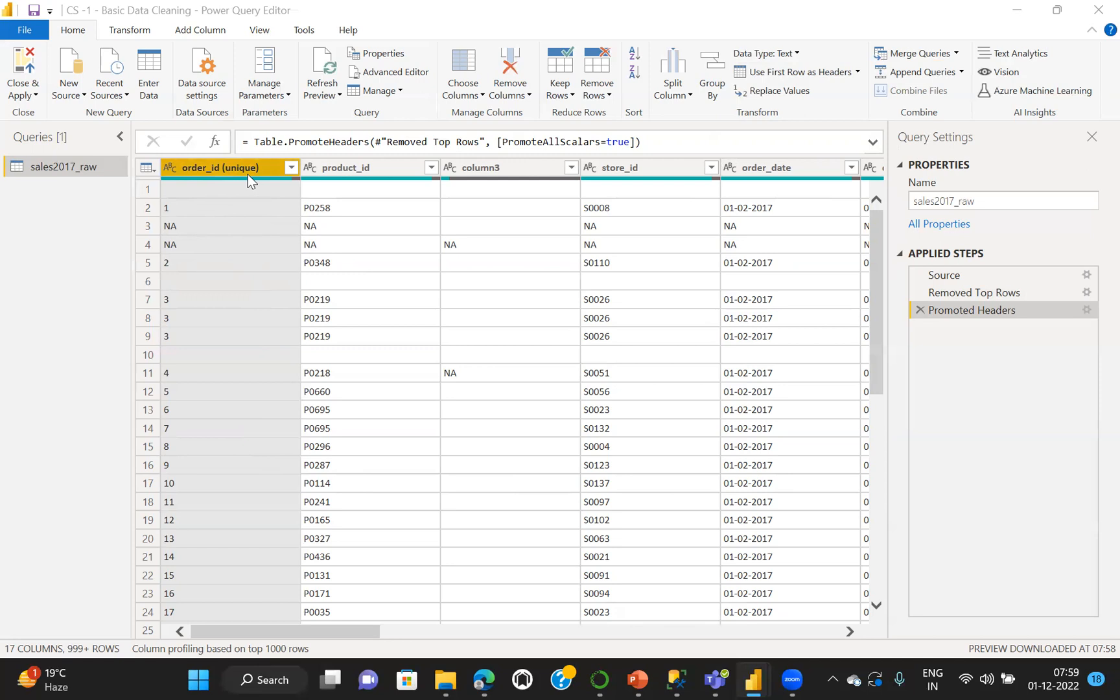
left_click(188, 356)
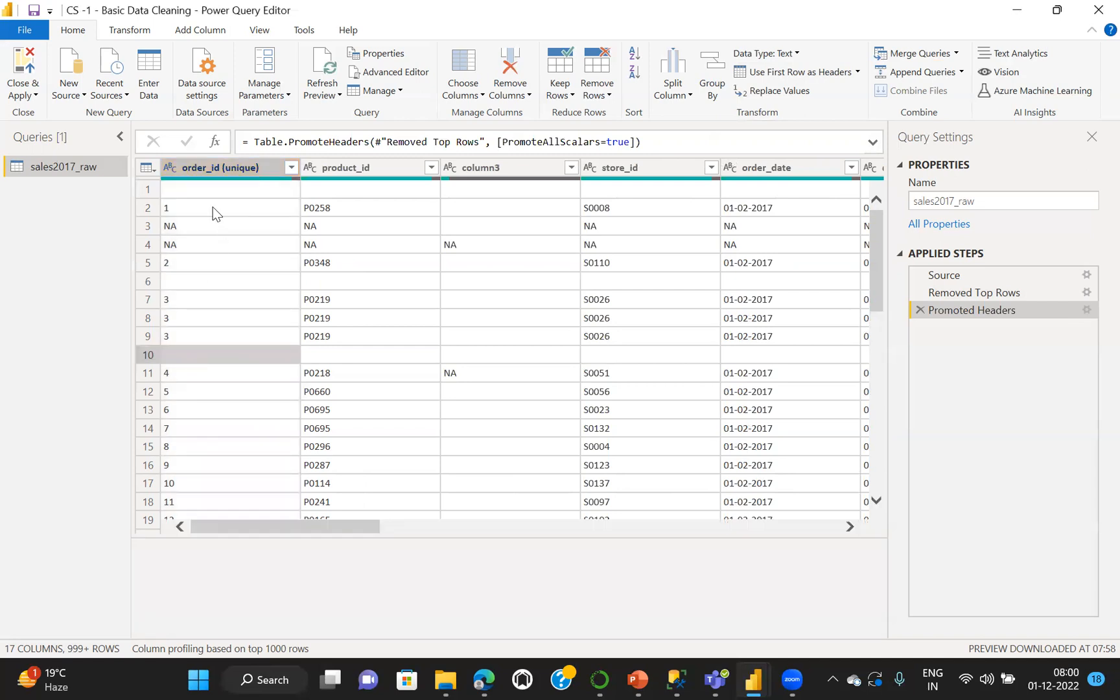
left_click(210, 189)
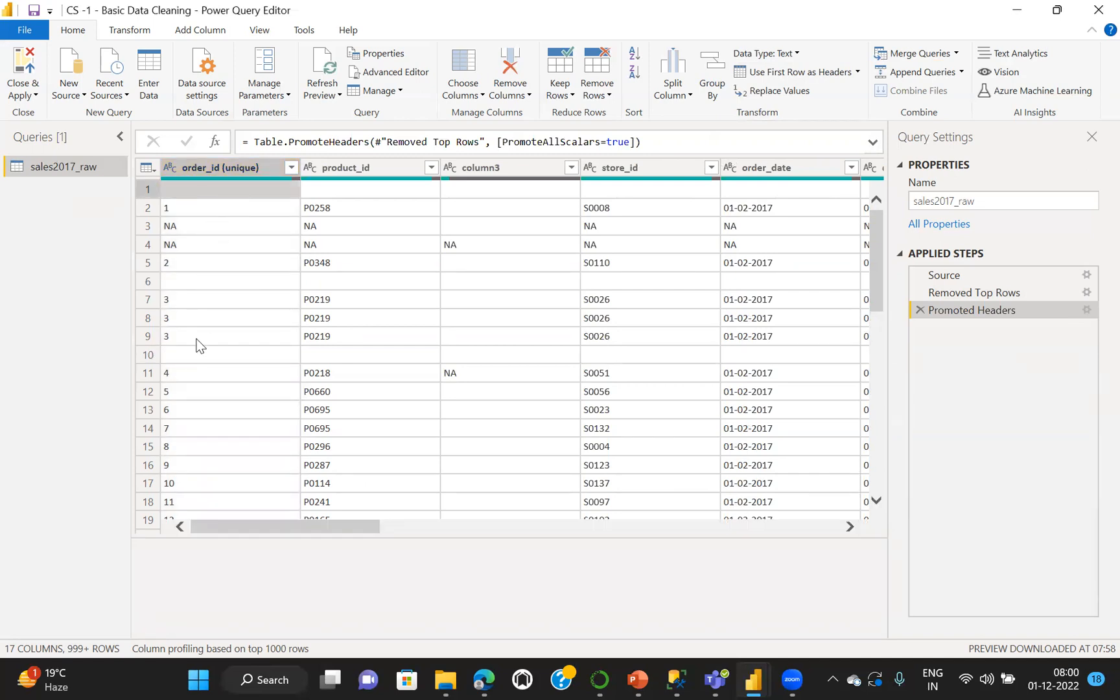
left_click(200, 360)
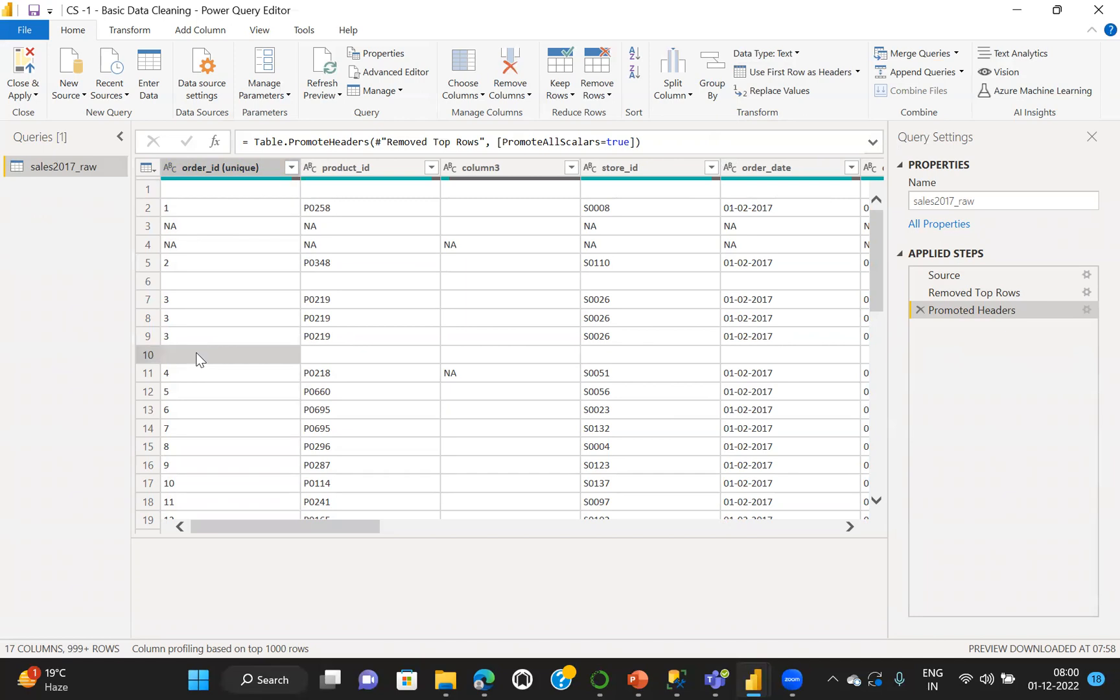
left_click(219, 190)
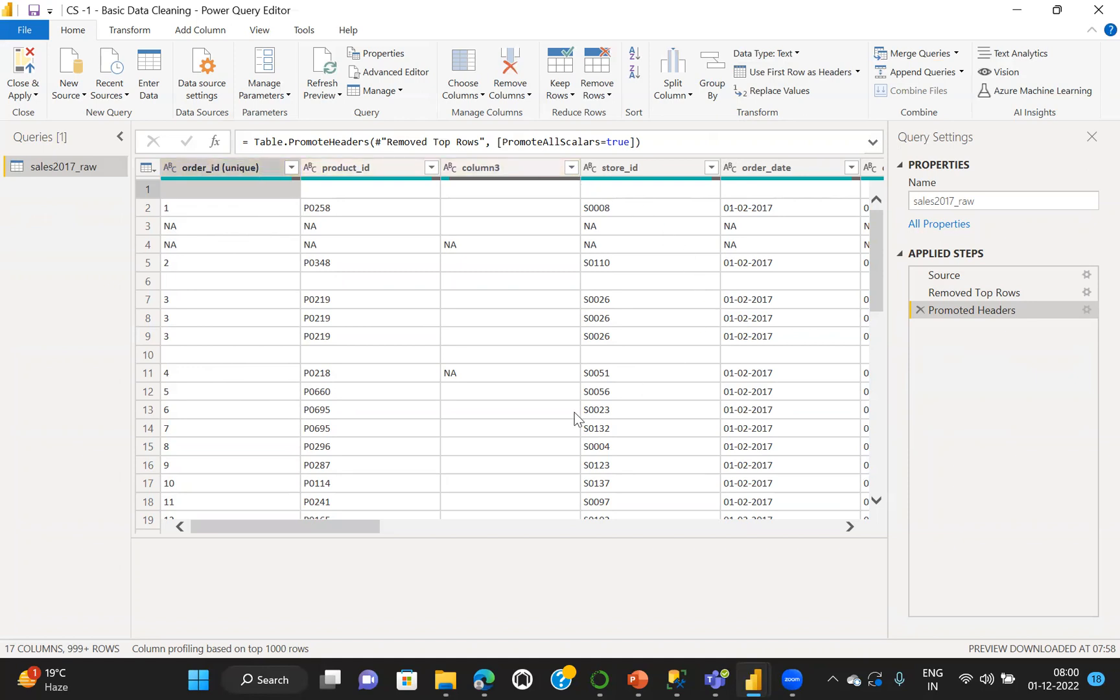
mouse_move(280, 528)
left_mouse_down()
mouse_move(633, 537)
mouse_move(785, 520)
mouse_move(473, 555)
mouse_move(448, 531)
mouse_move(299, 546)
mouse_move(273, 530)
left_mouse_up()
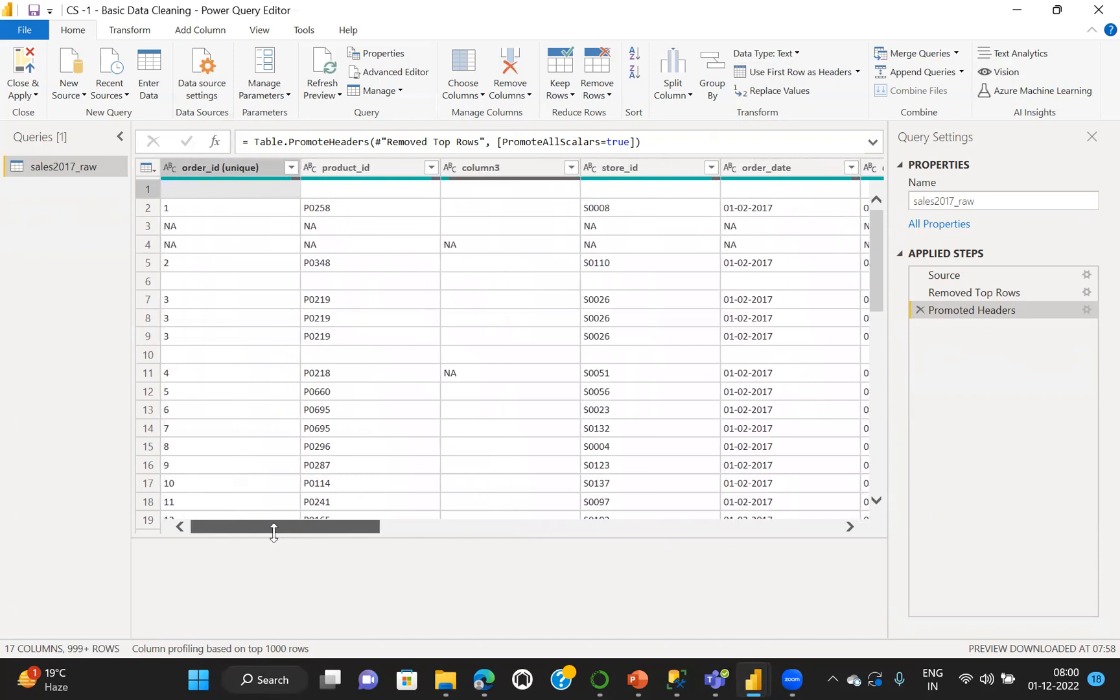
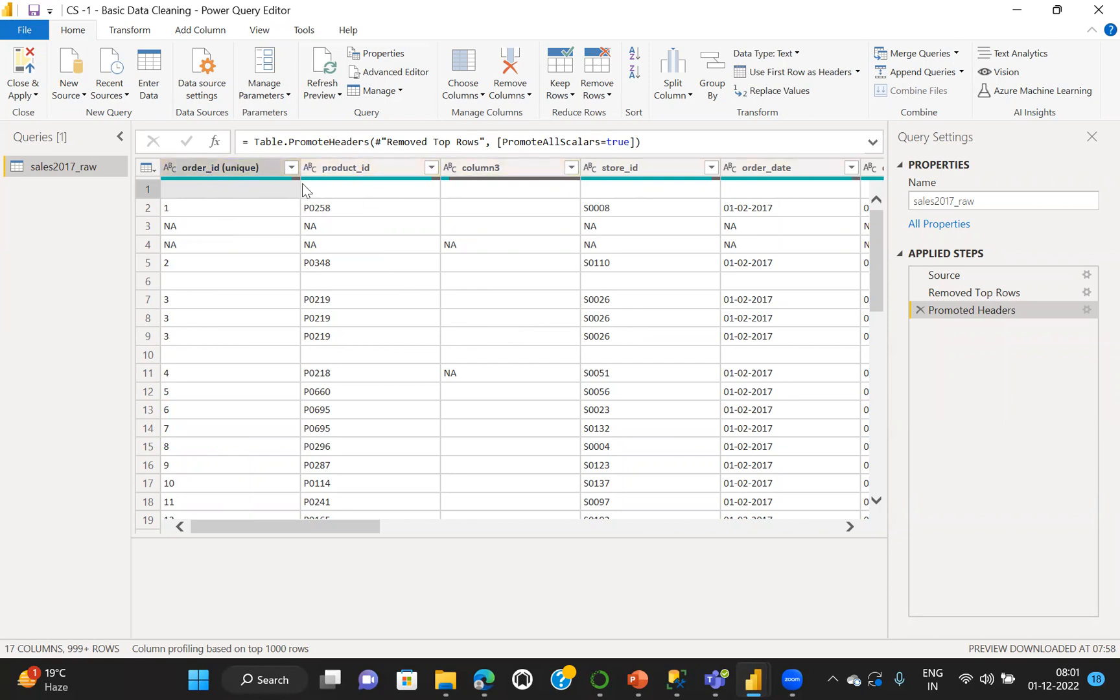
Turn on column quality details in the data preview of the sales2017_raw query
left_click(259, 31)
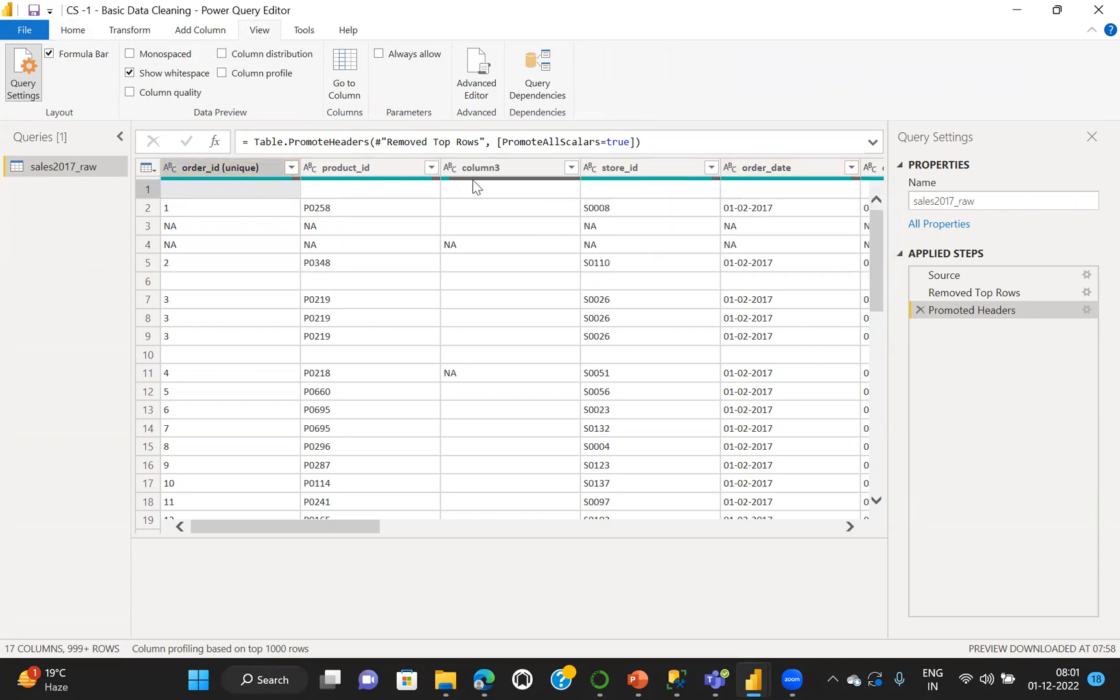
mouse_move(474, 180)
left_click(130, 92)
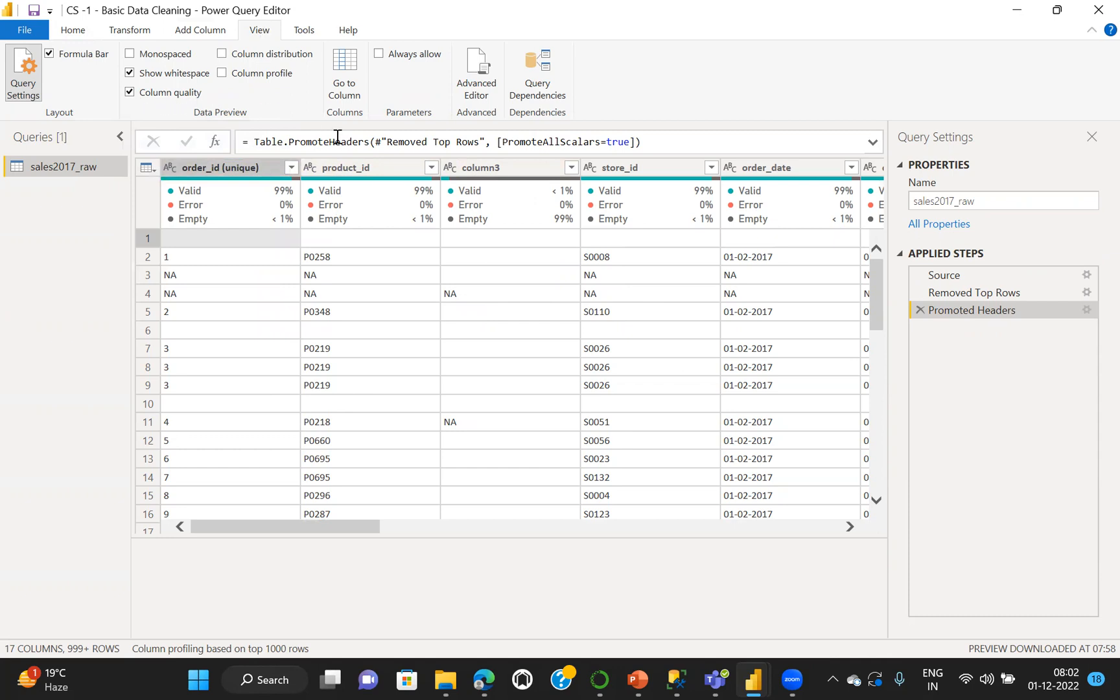
mouse_move(559, 221)
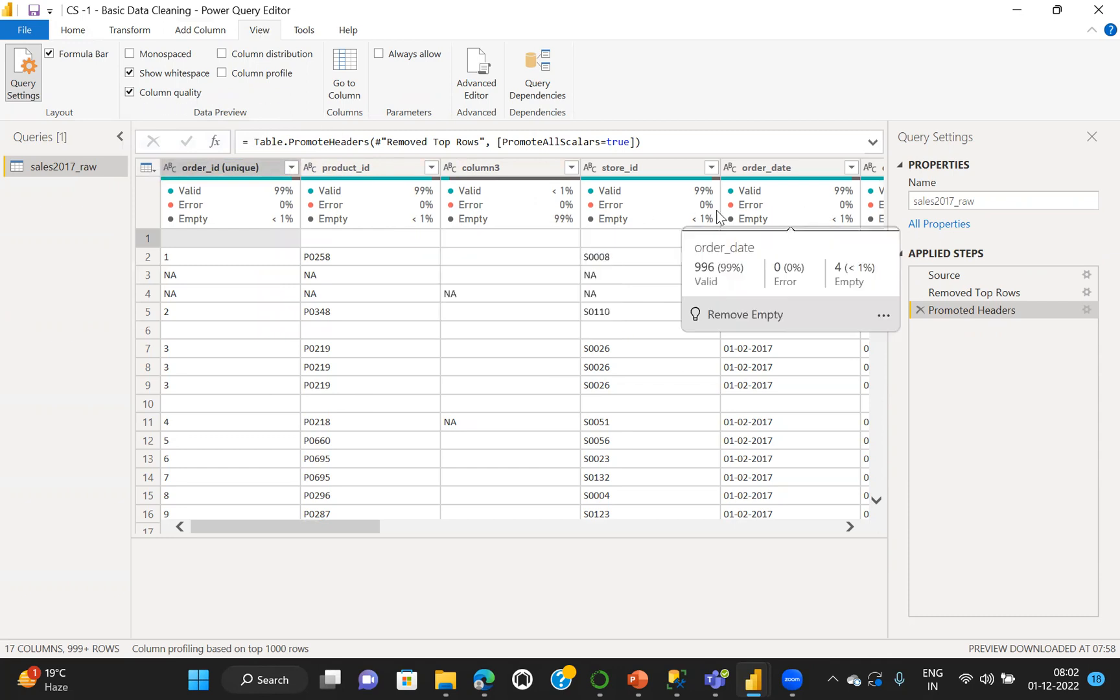
mouse_move(192, 211)
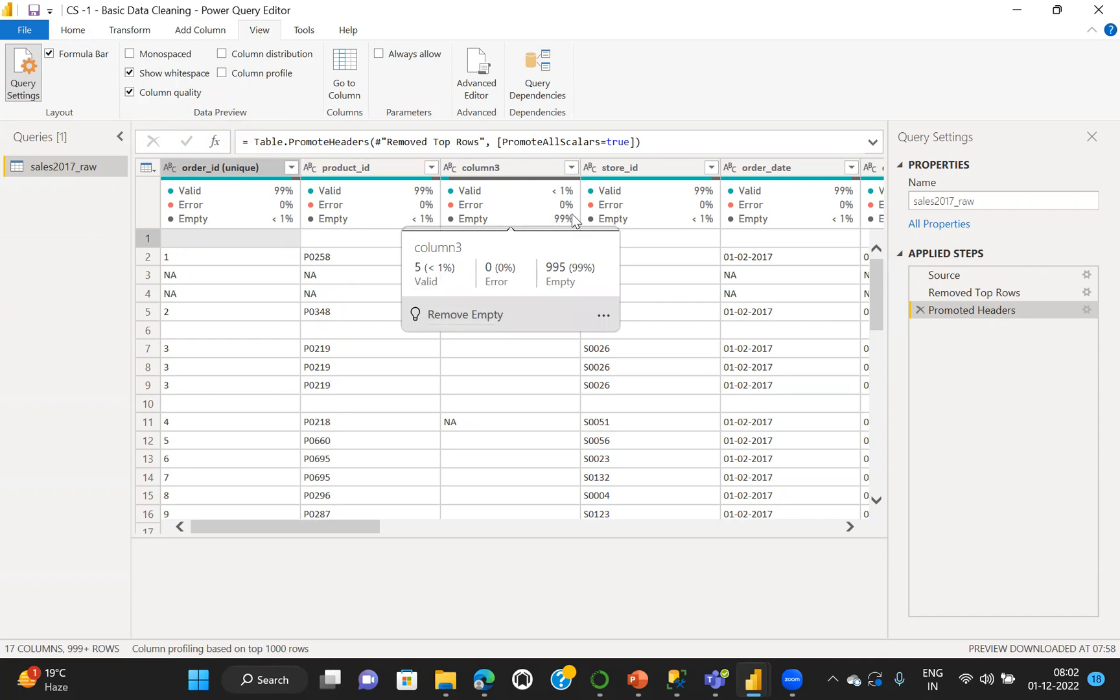
Check the complete list of distinct values in column3 without filtering, and remove column3 from the query
left_click(569, 169)
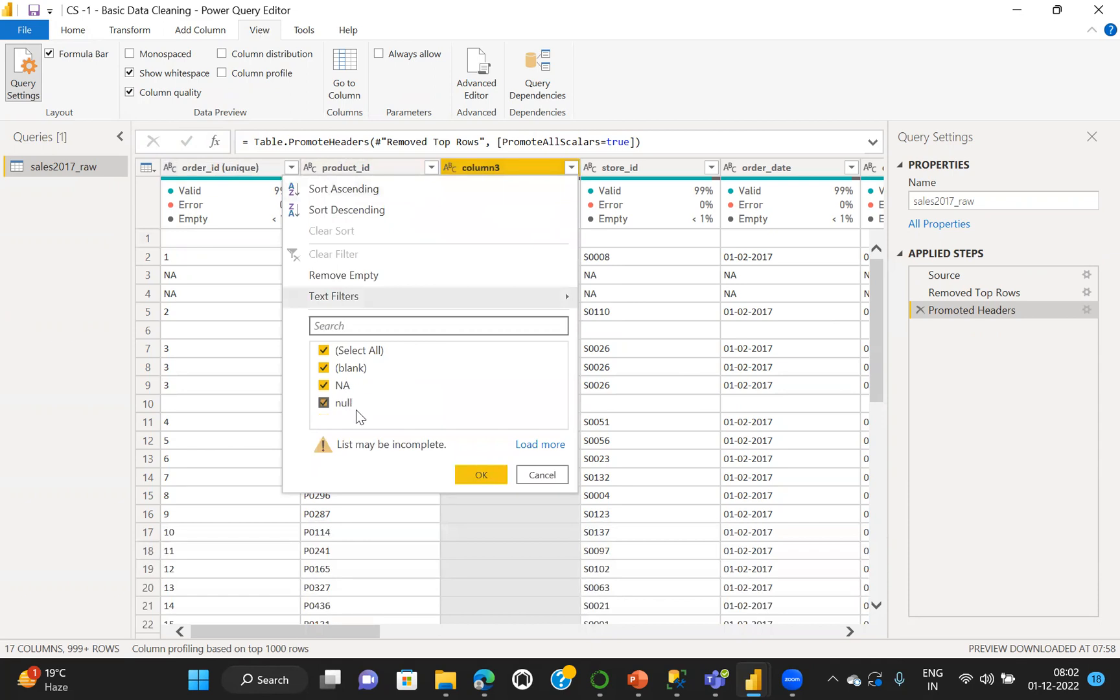
left_click(530, 446)
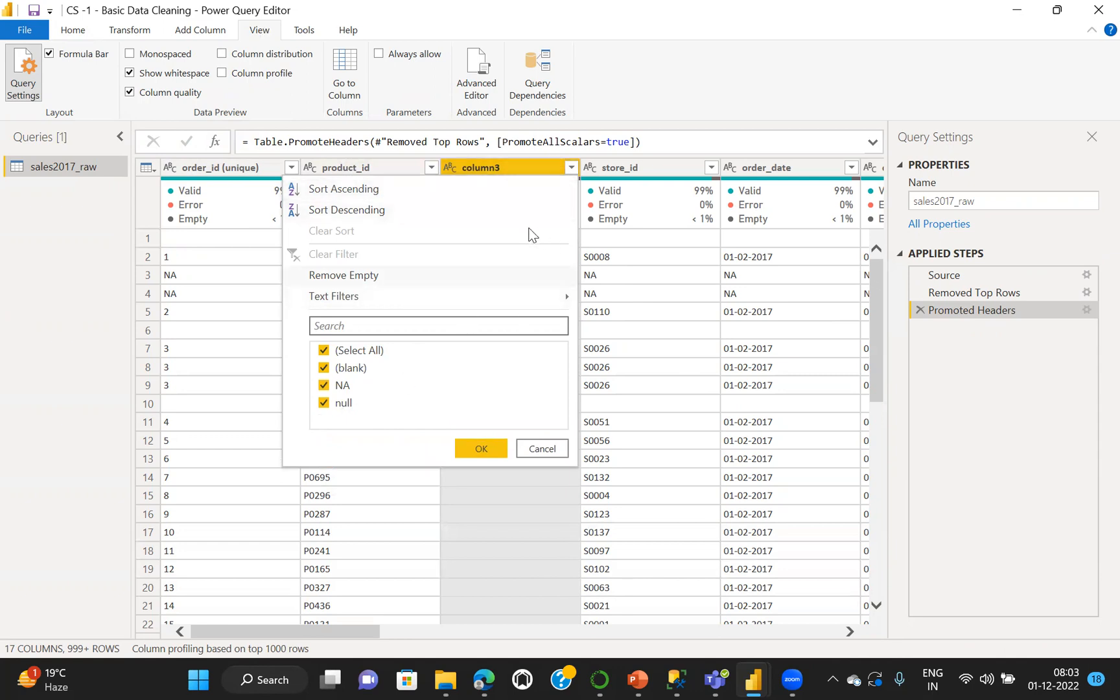
left_click(541, 449)
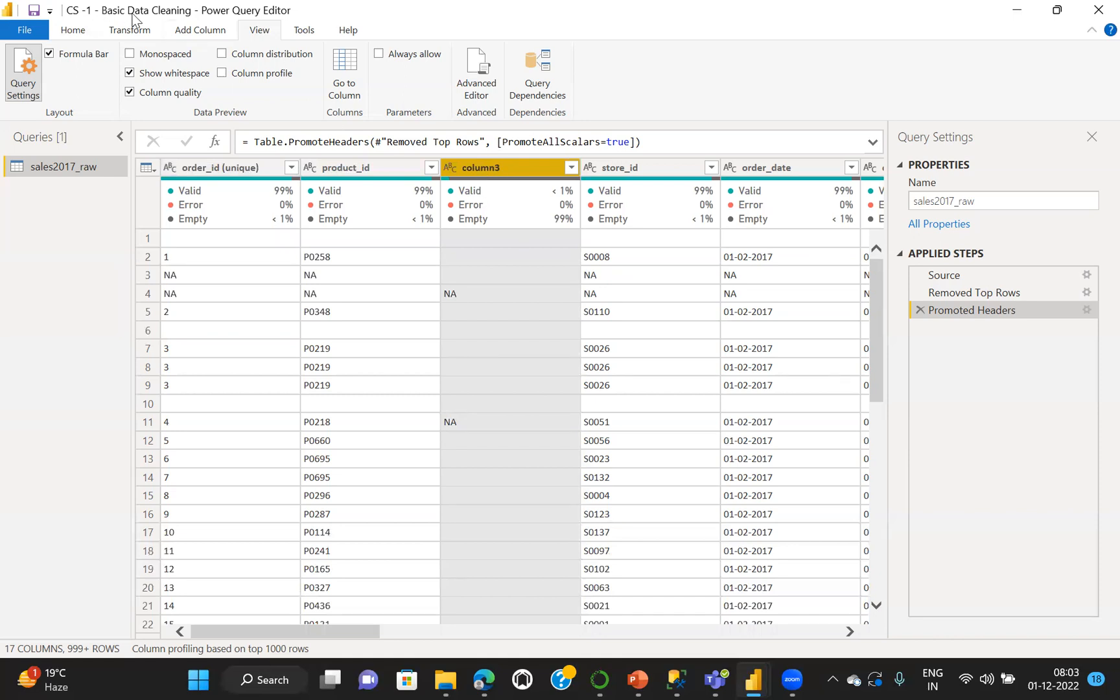
left_click(77, 32)
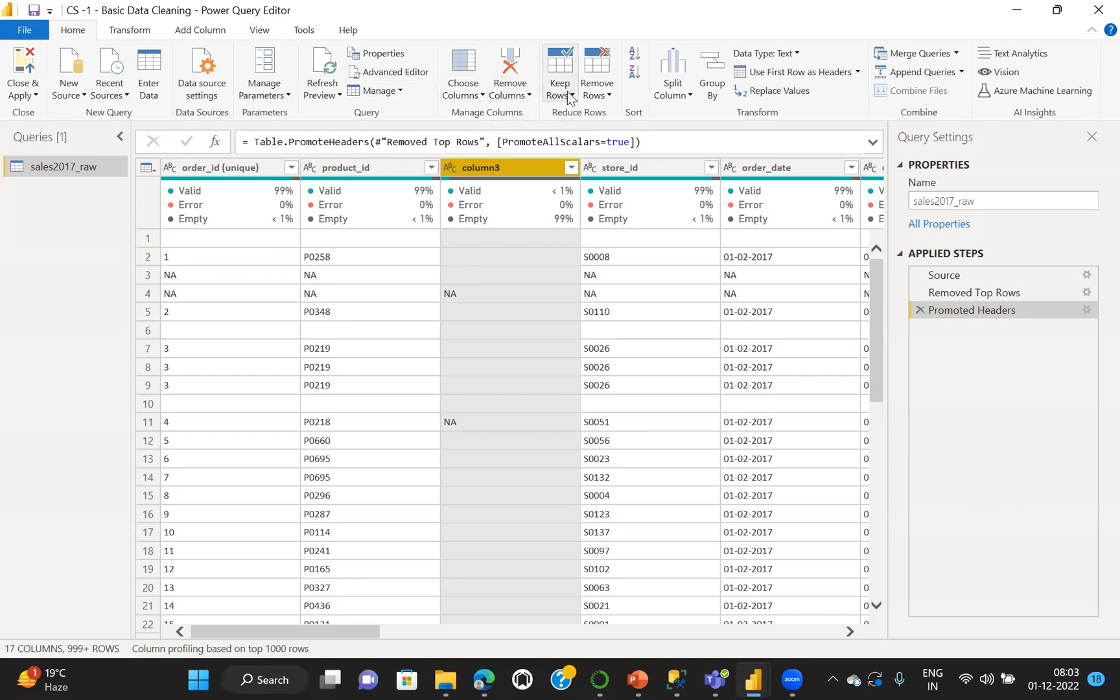
left_click(529, 95)
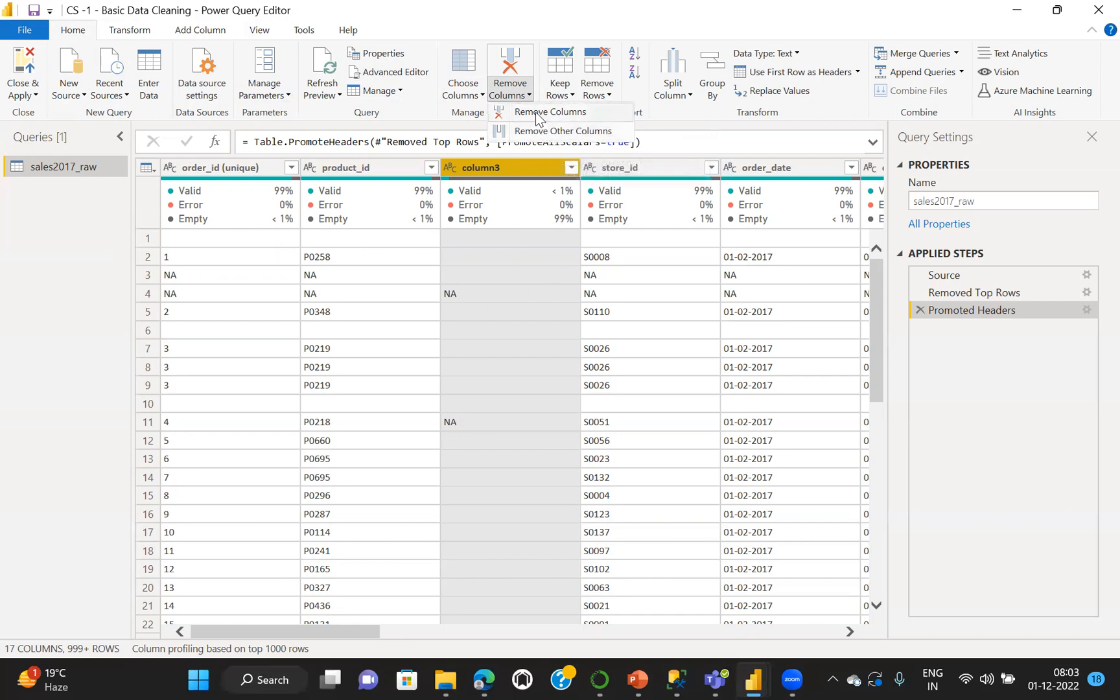
left_click(535, 116)
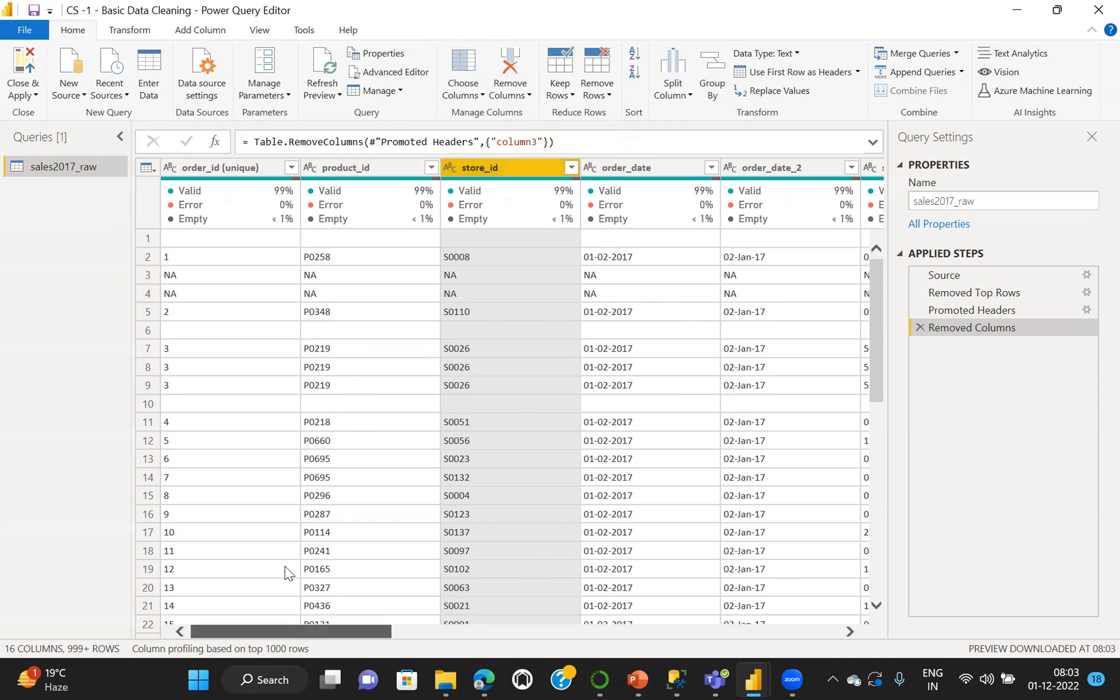
Remove all blank rows from the sales2017_raw query and check the column quality figures across the table
left_click(608, 95)
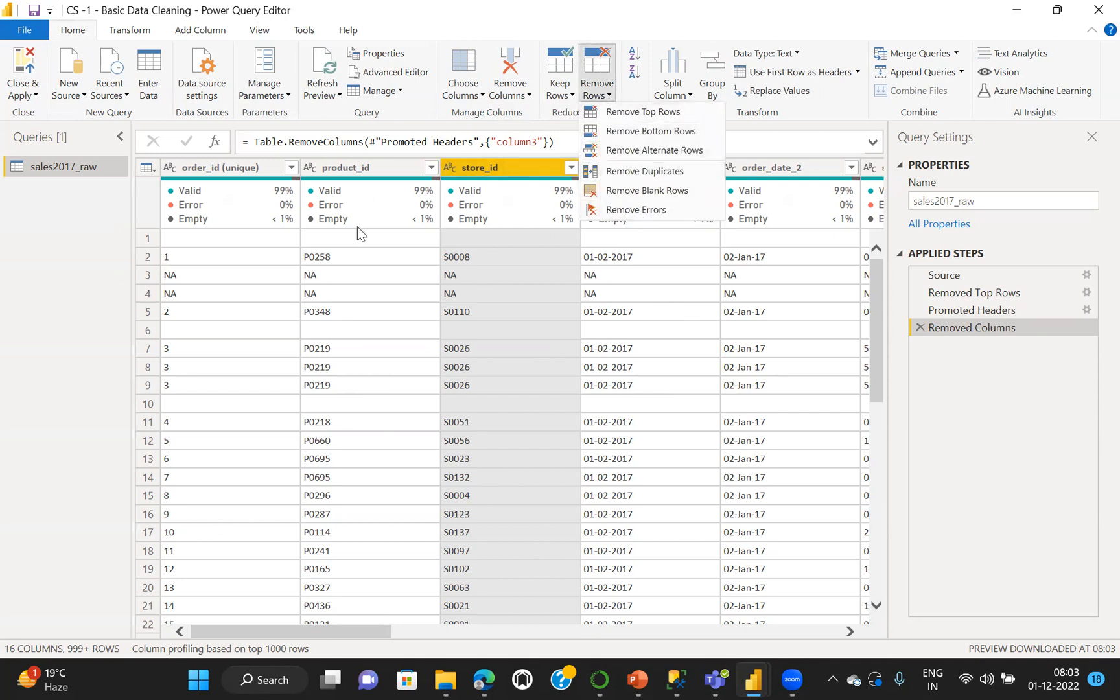
left_click(225, 239)
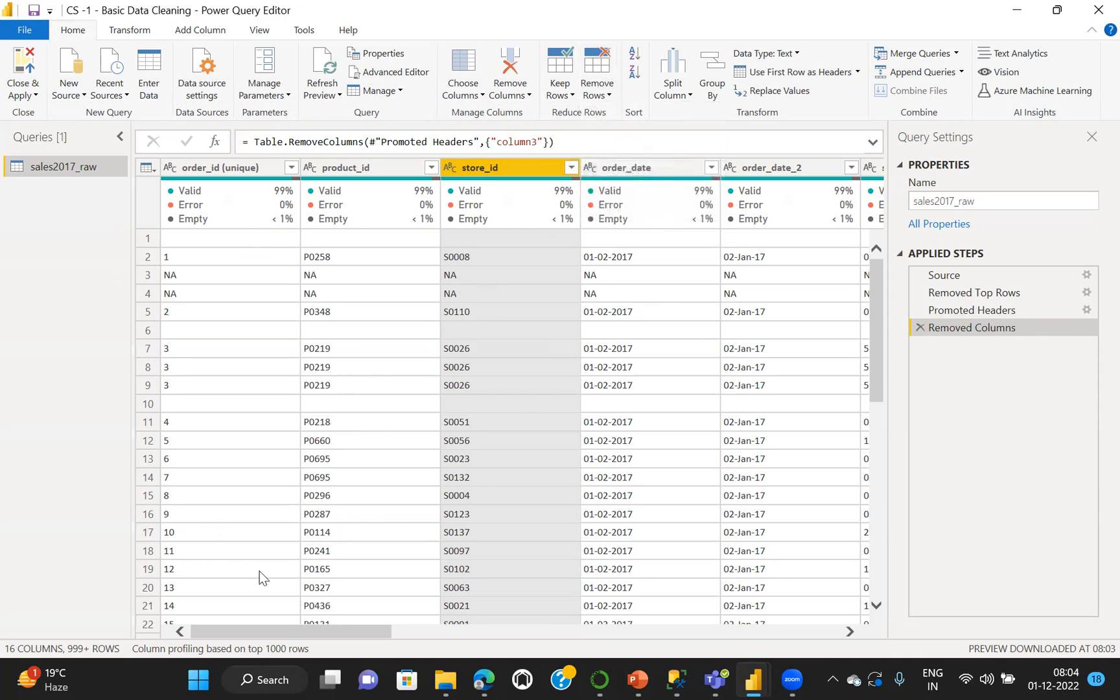
scroll(260, 571, "right", 10)
scroll(259, 571, "left", 10)
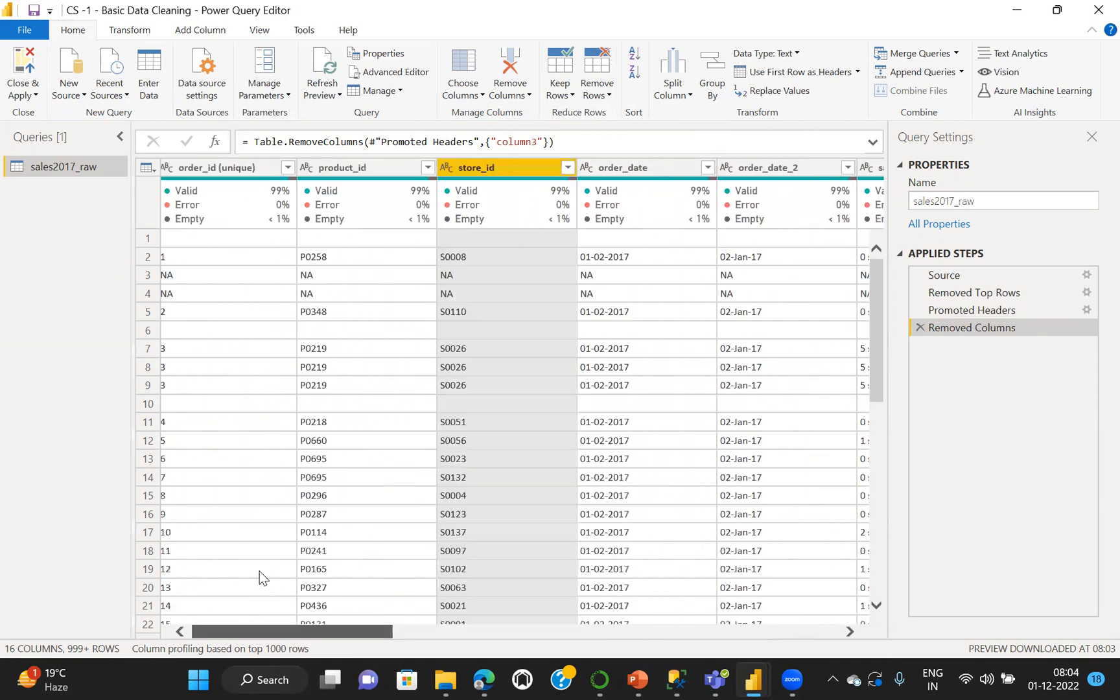
left_click(227, 238)
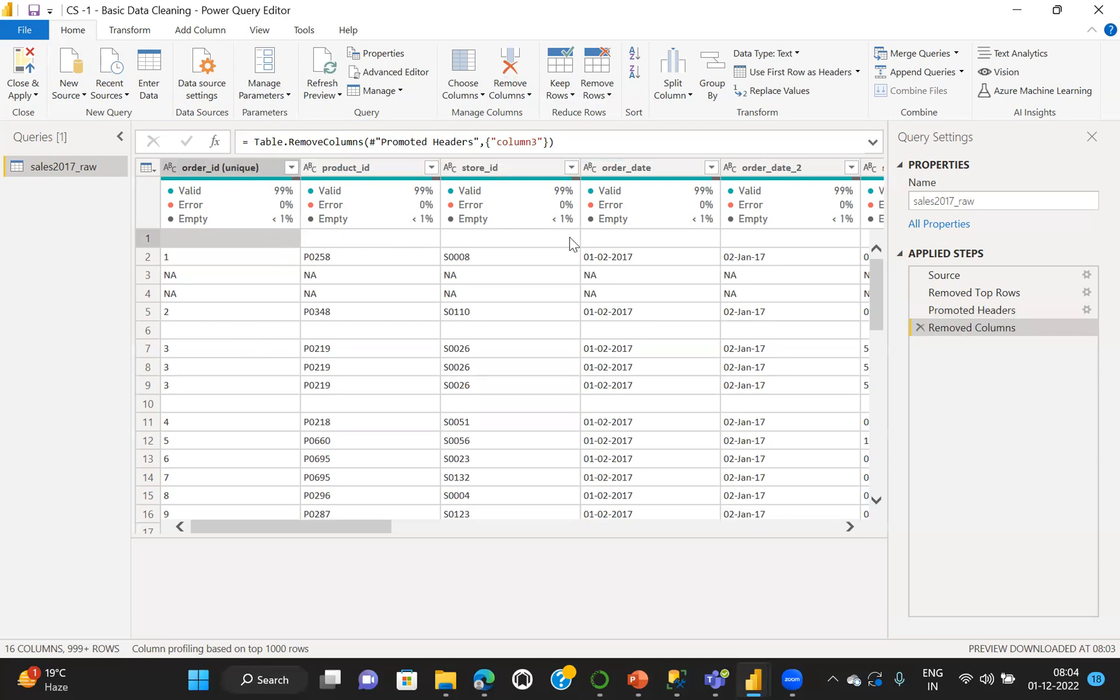
left_click(608, 96)
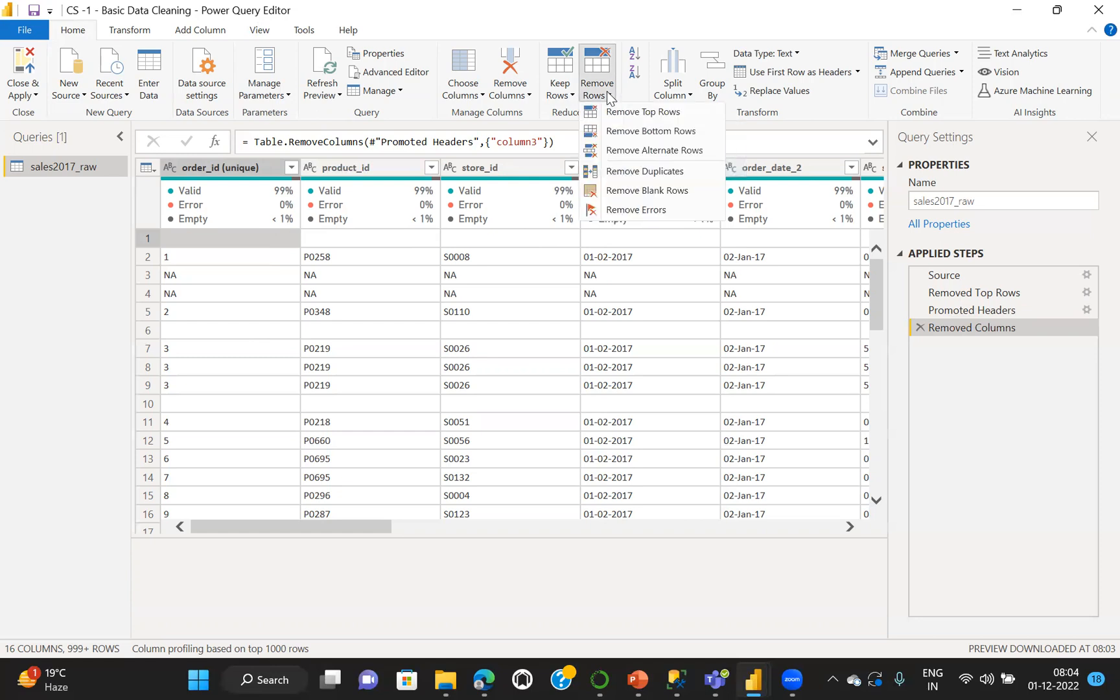
left_click(607, 95)
left_click(608, 96)
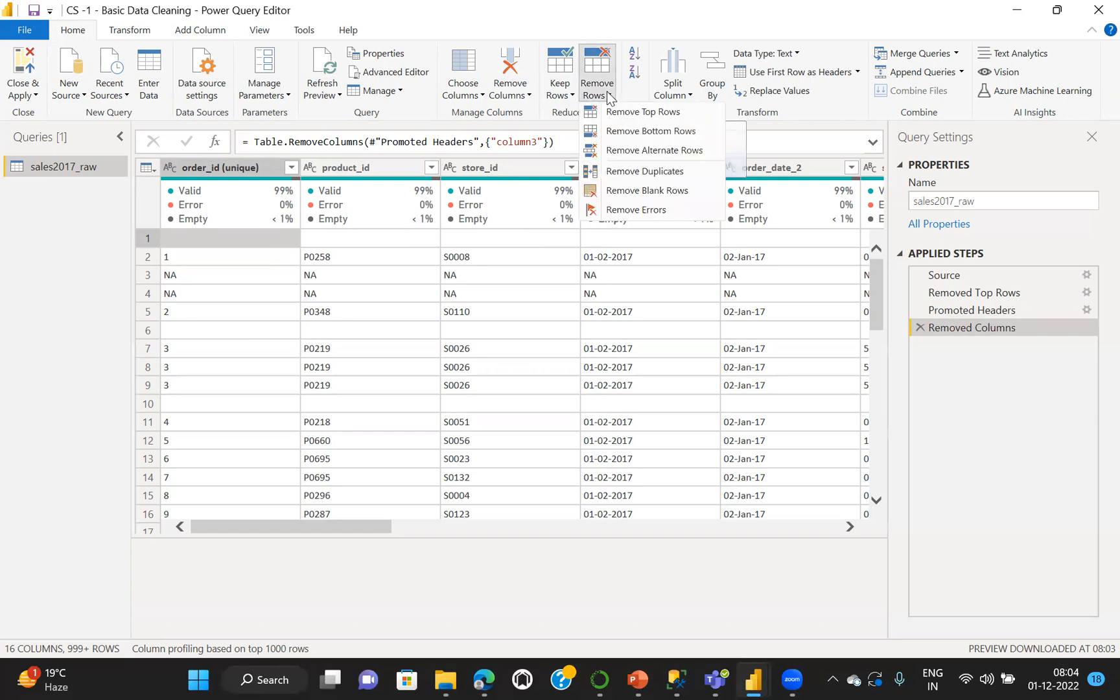
left_click(650, 190)
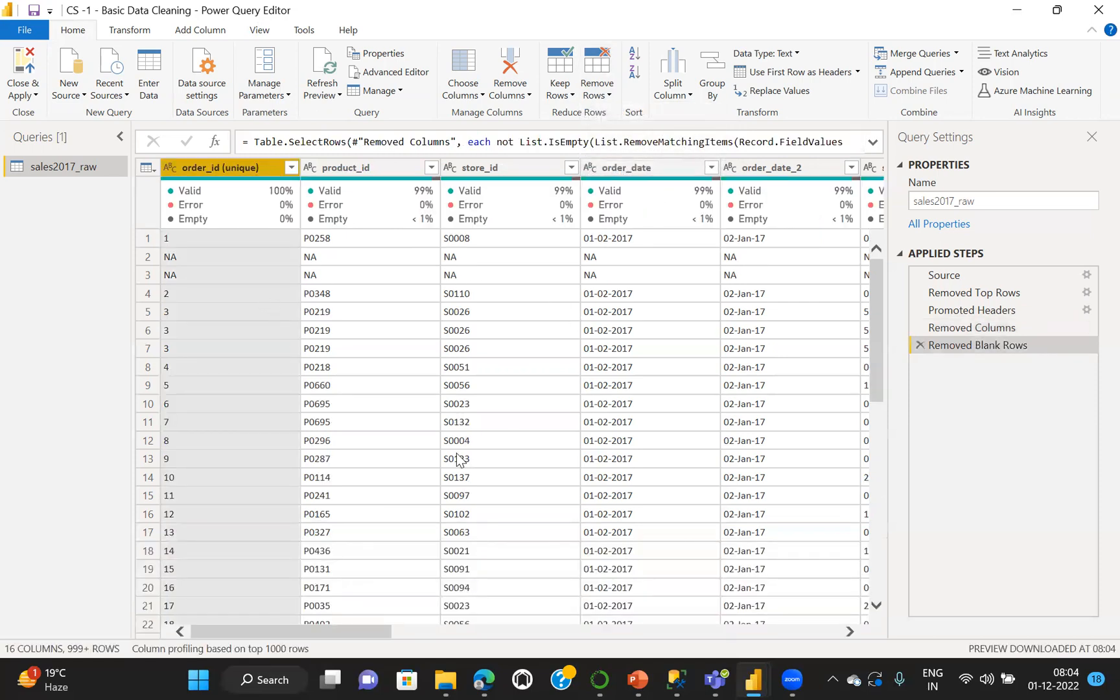
mouse_move(376, 223)
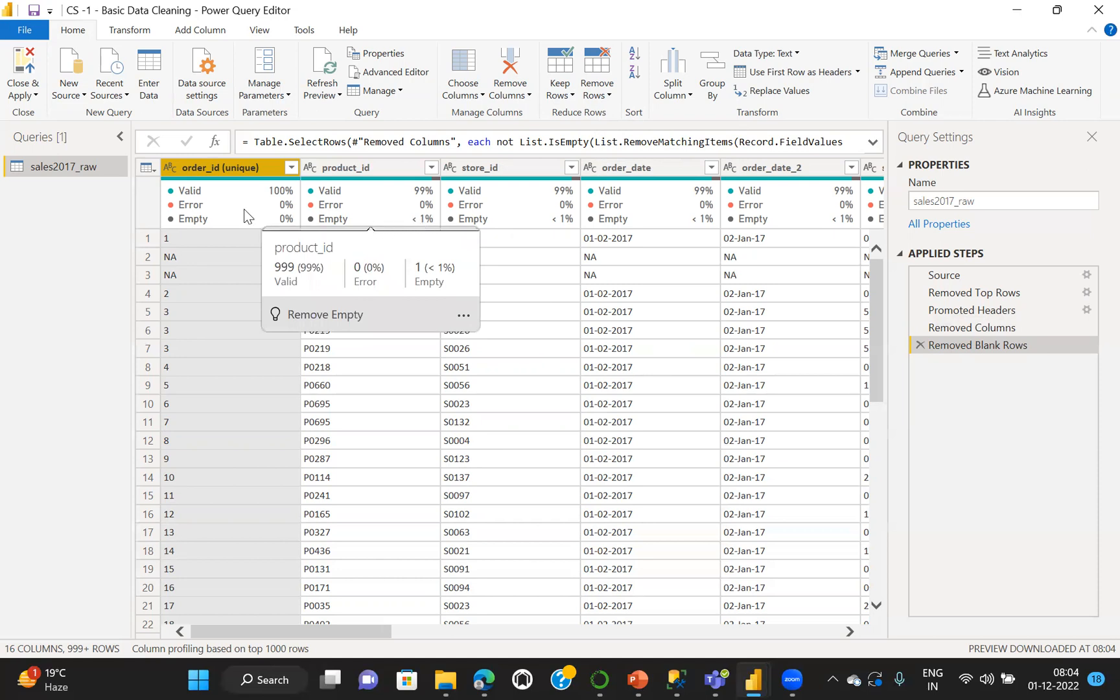
mouse_move(194, 209)
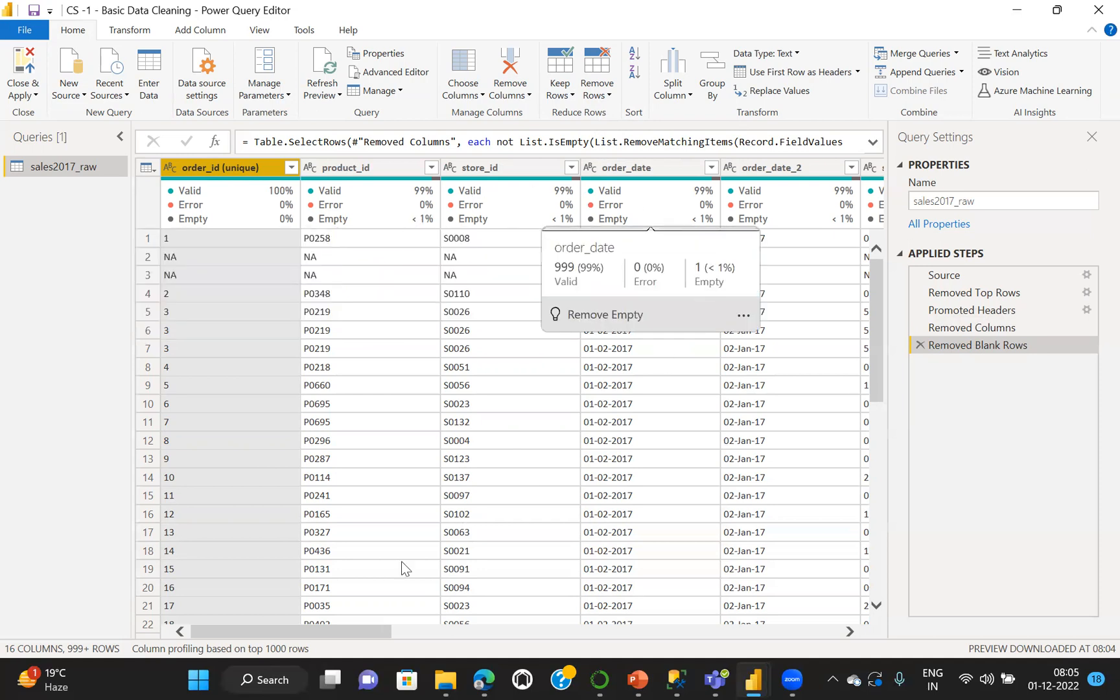
scroll(294, 653, "right", 10)
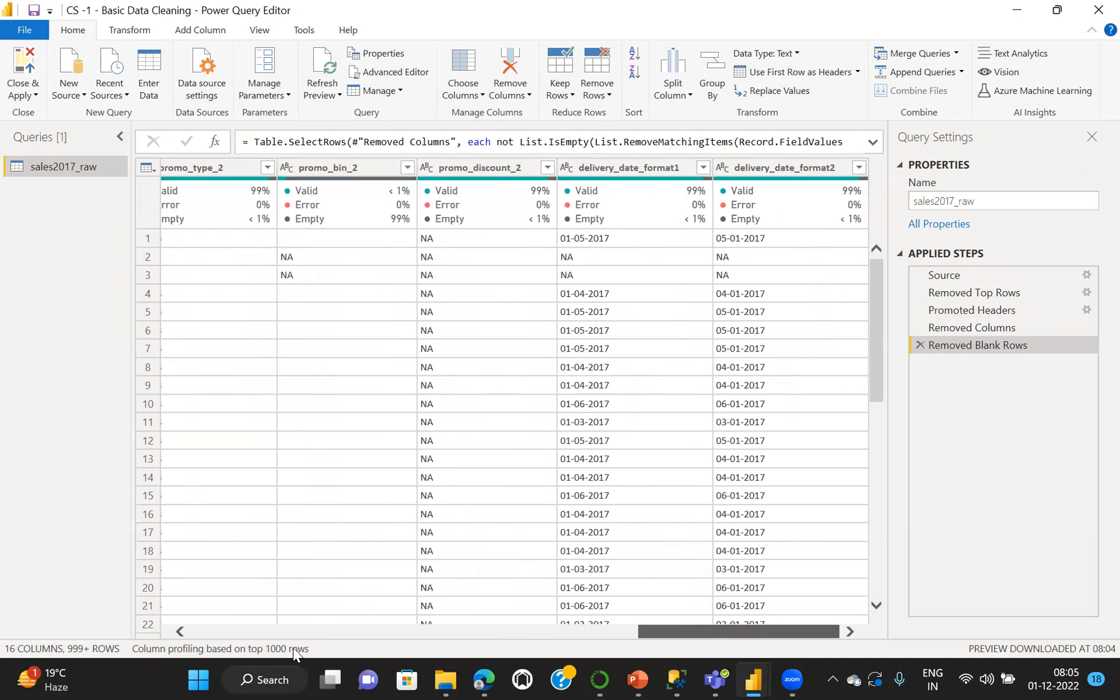
scroll(293, 653, "left", 10)
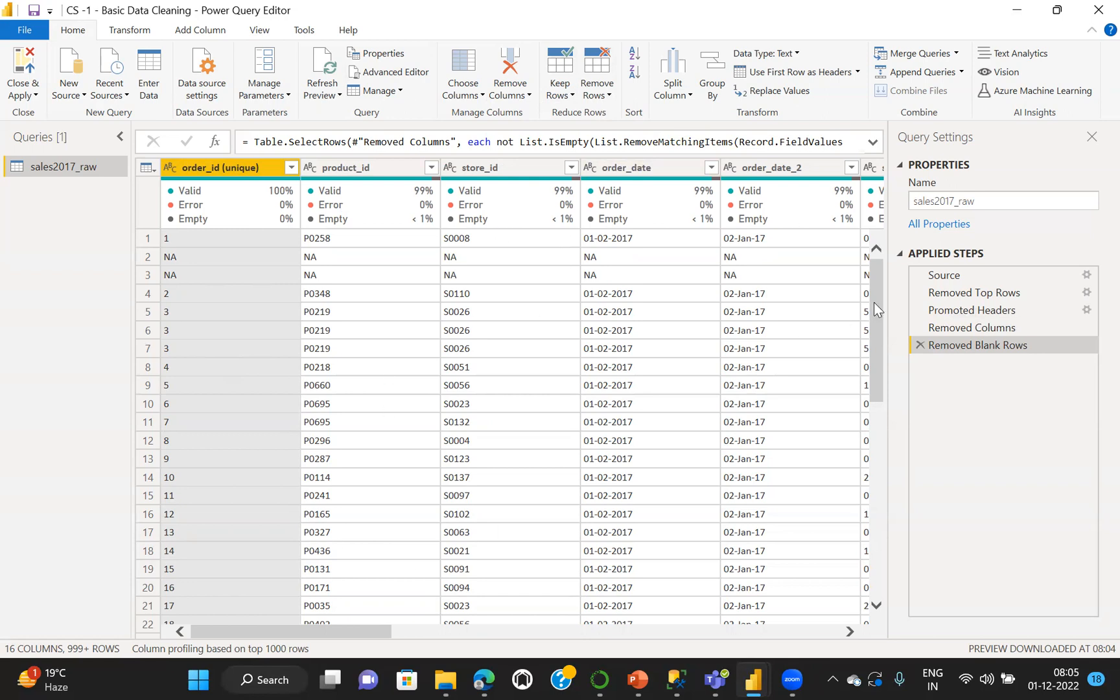
left_click_drag(875, 302, 885, 273)
left_click(128, 34)
left_click(201, 31)
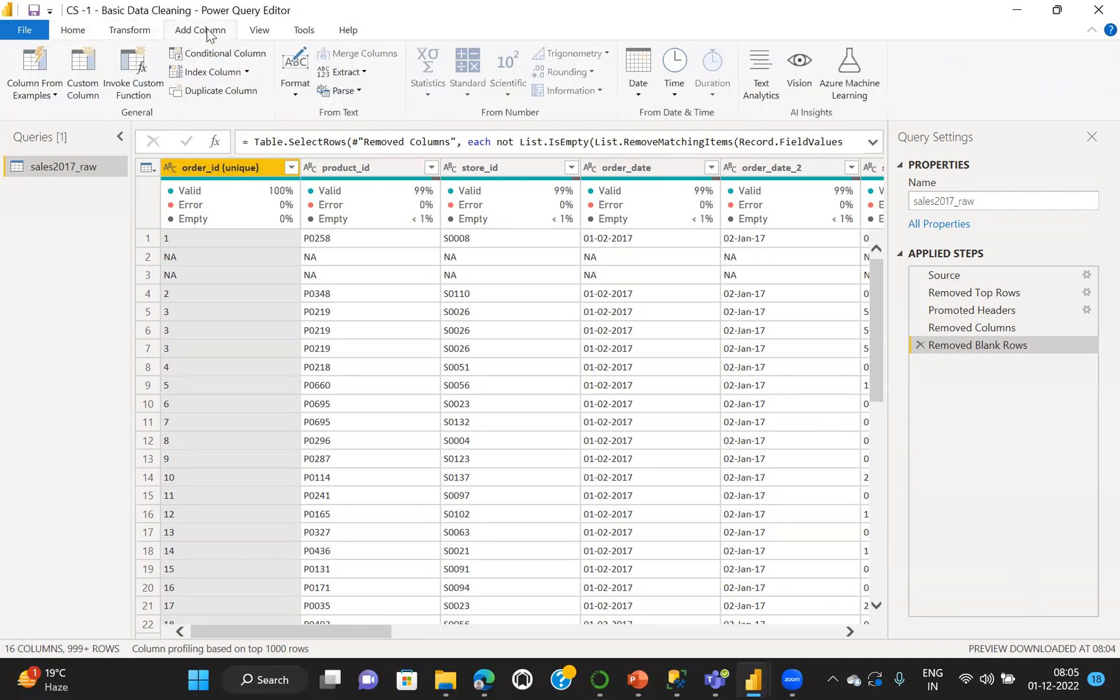
left_click(259, 33)
left_click(304, 31)
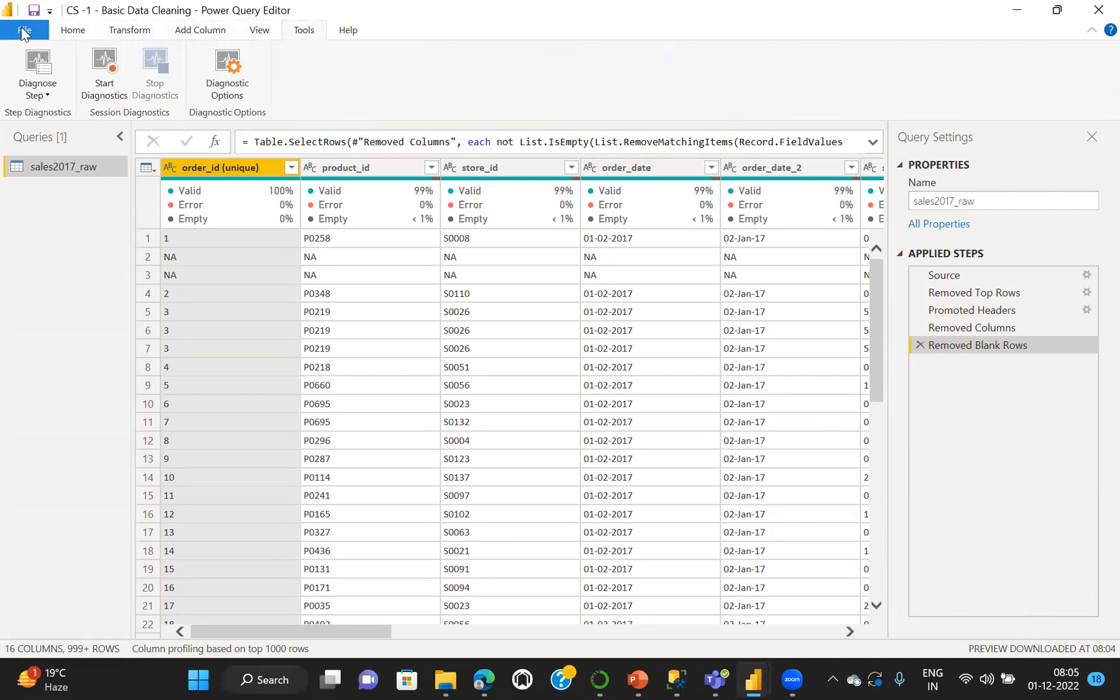
left_click(72, 30)
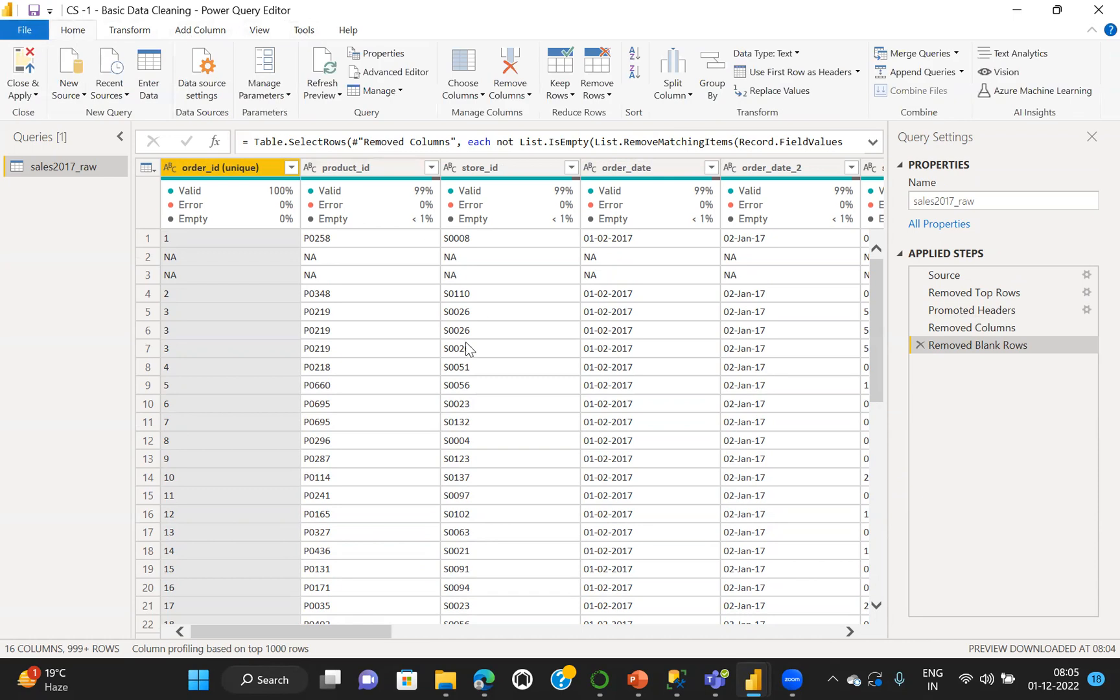
Apply the query changes to the report and close Power Query Editor
left_click(753, 680)
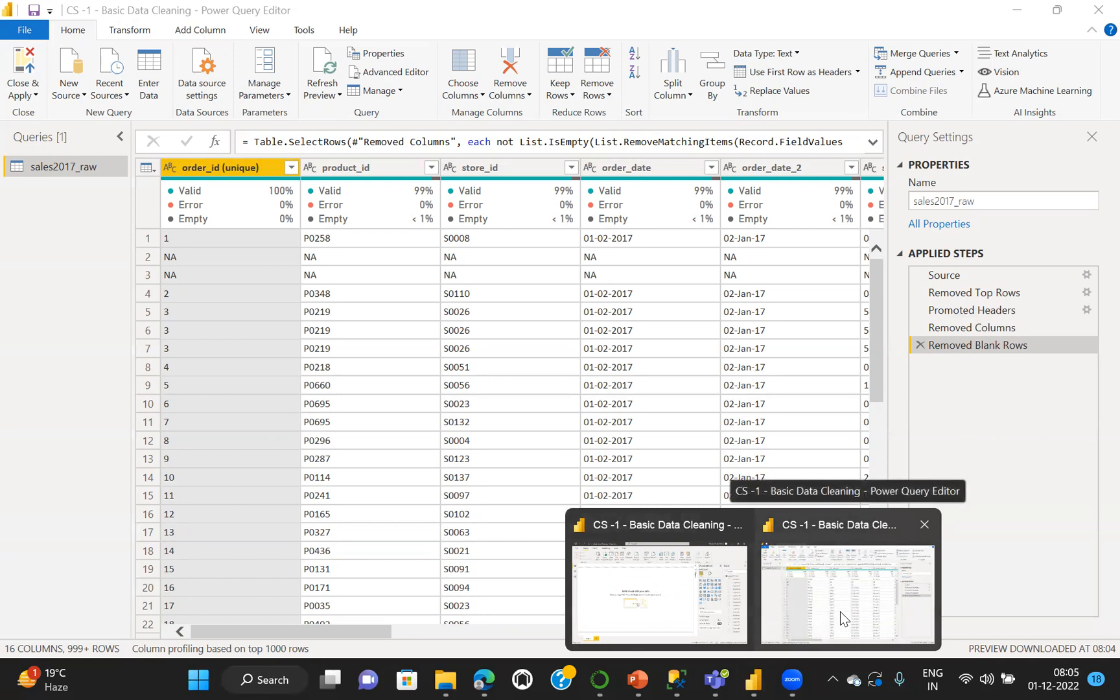
left_click(840, 612)
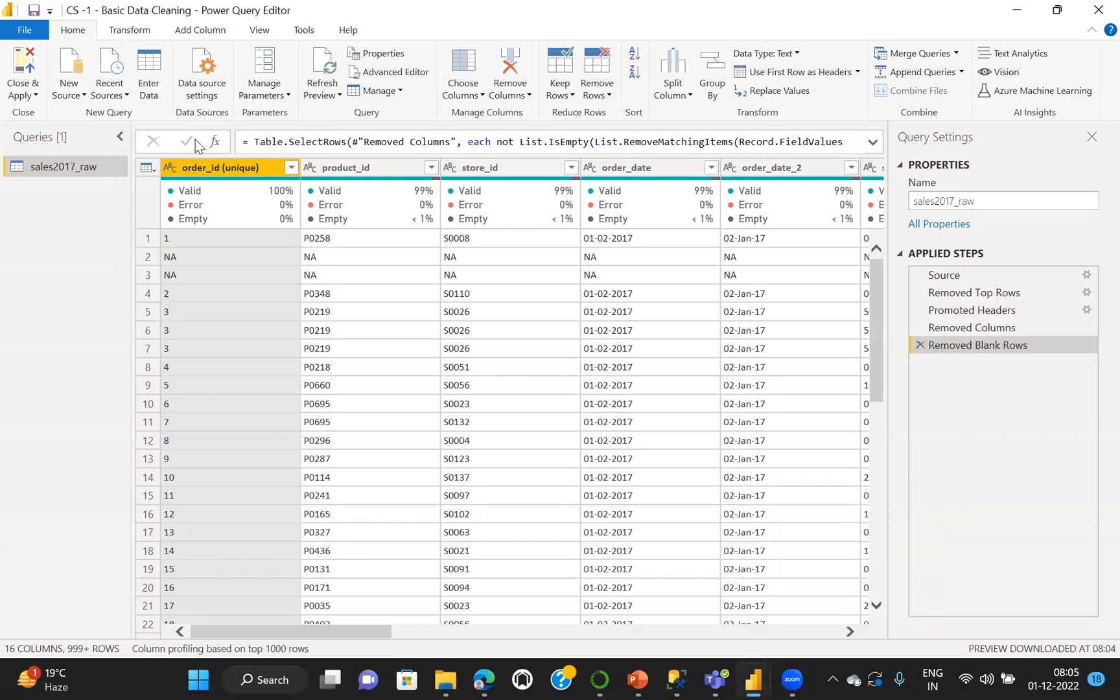
left_click(12, 68)
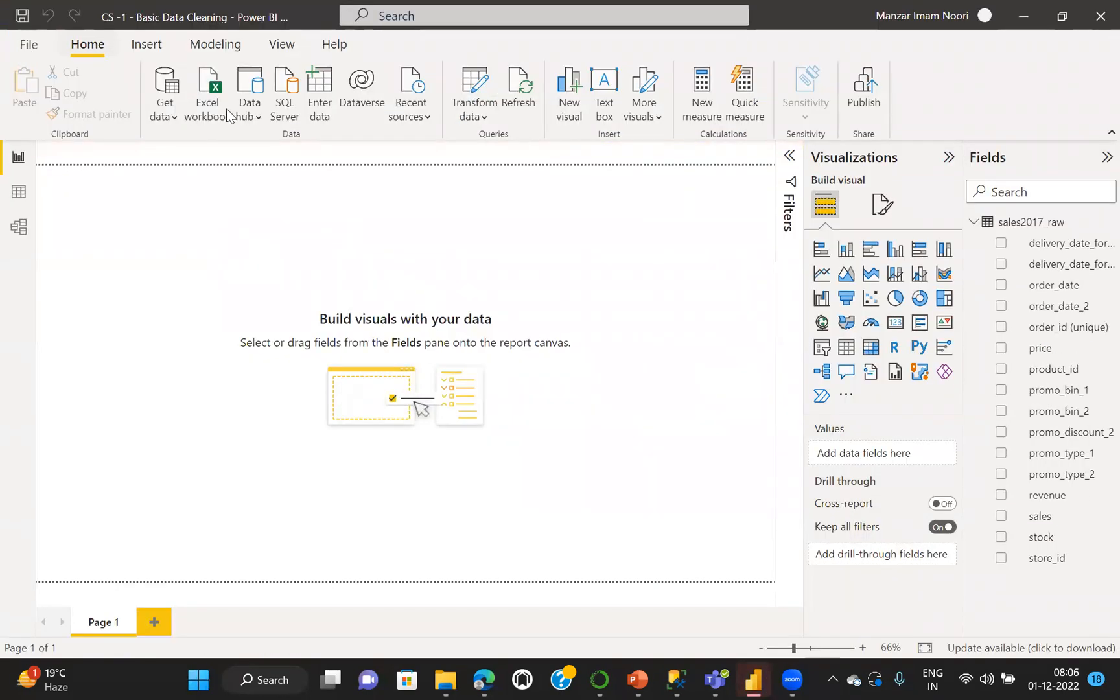
Save the report in the CS-1 folder as CS -1 - Basic Data Cleaning in Power BI file (*.pbix) format, replacing the existing file
left_click(28, 46)
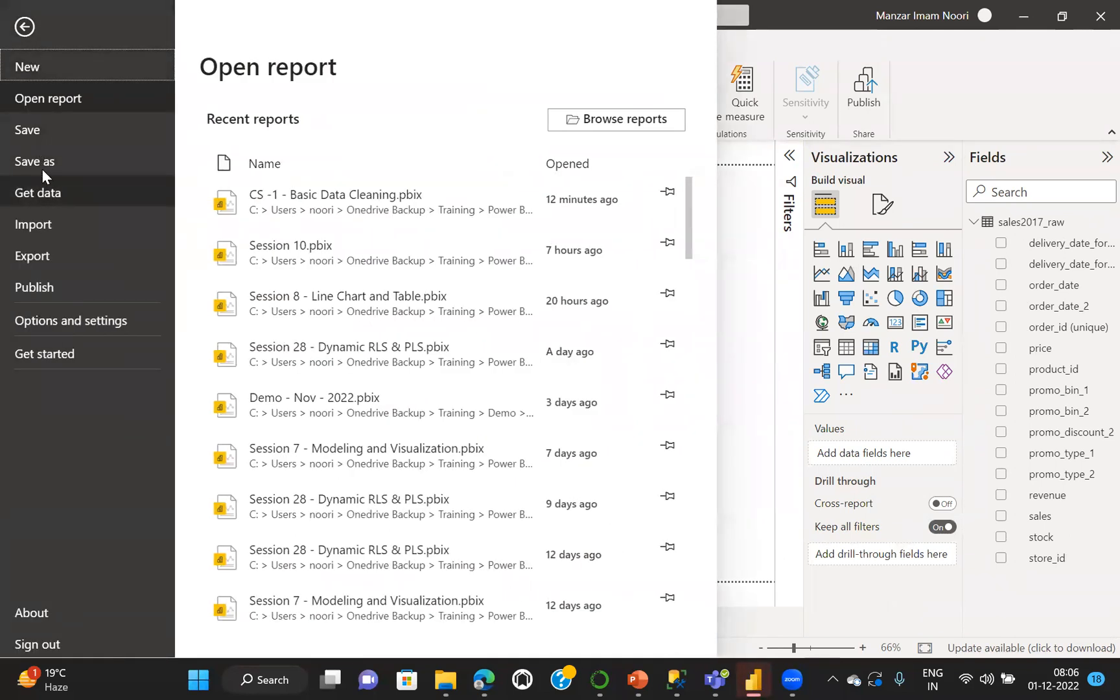
left_click(31, 162)
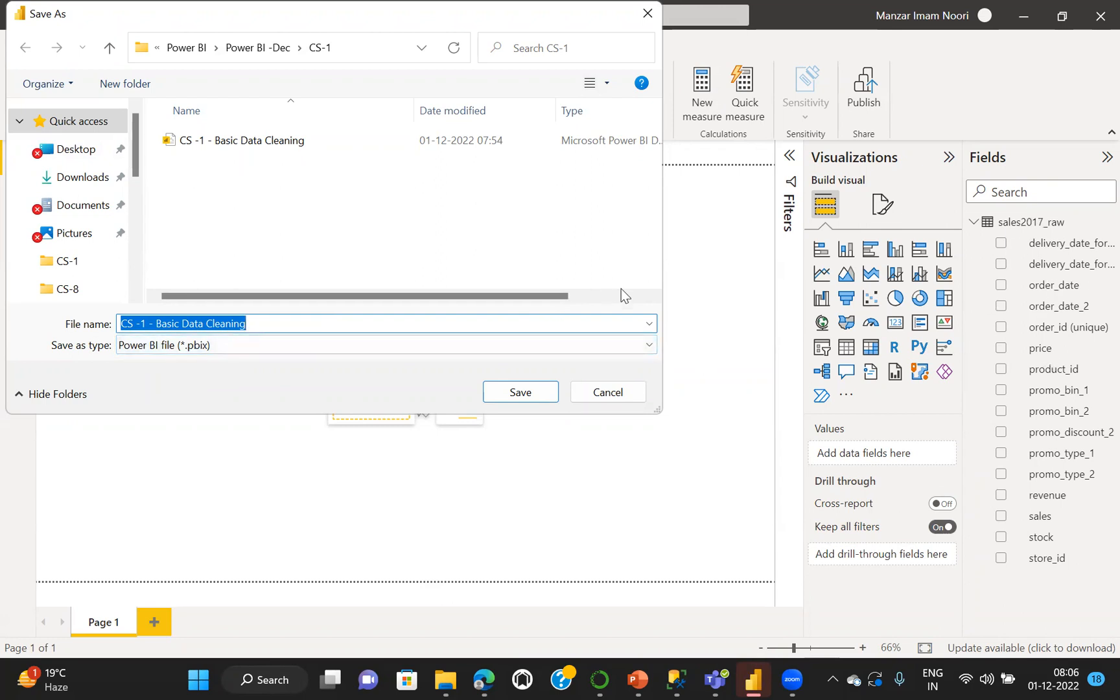
left_click(644, 345)
left_click(644, 345)
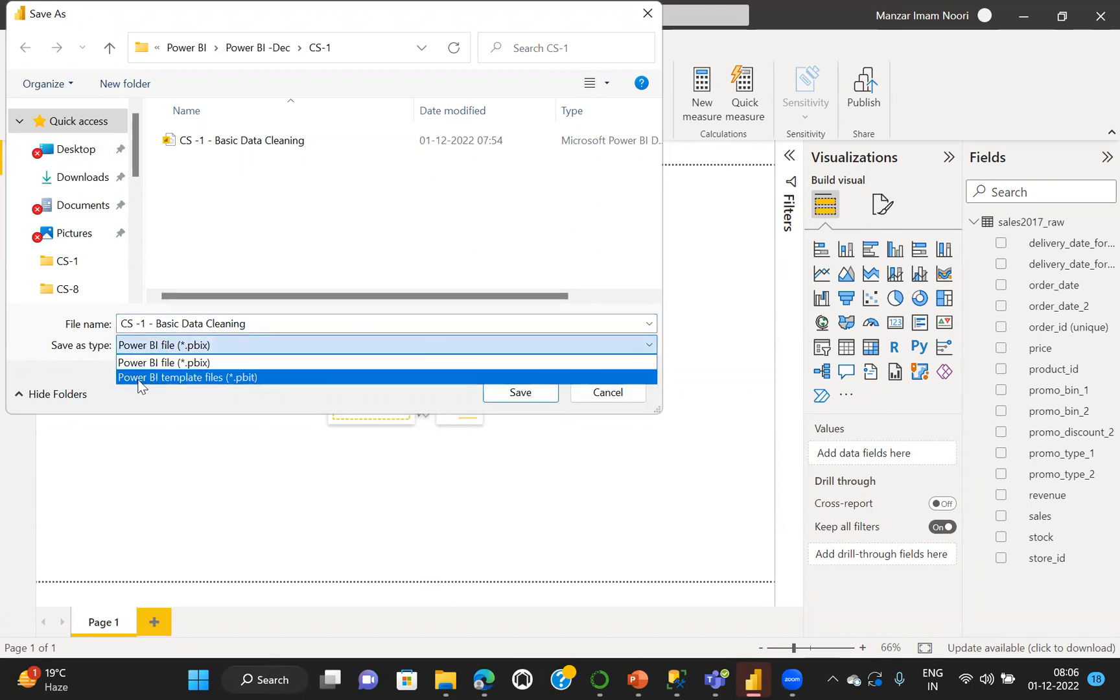
left_click(395, 366)
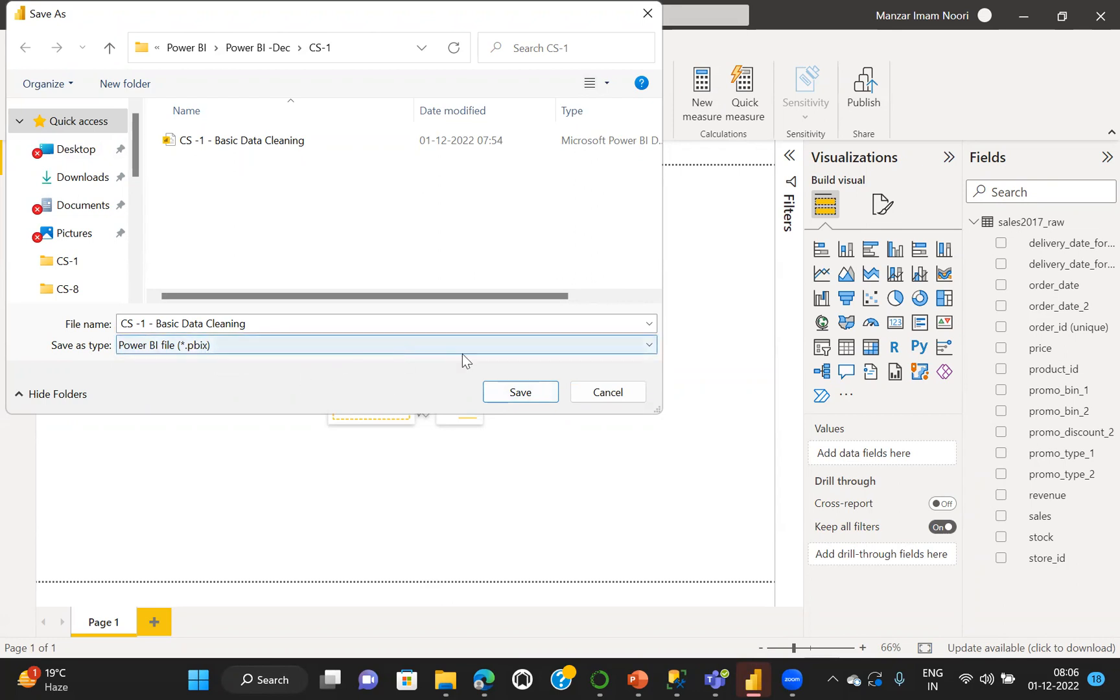
left_click(525, 392)
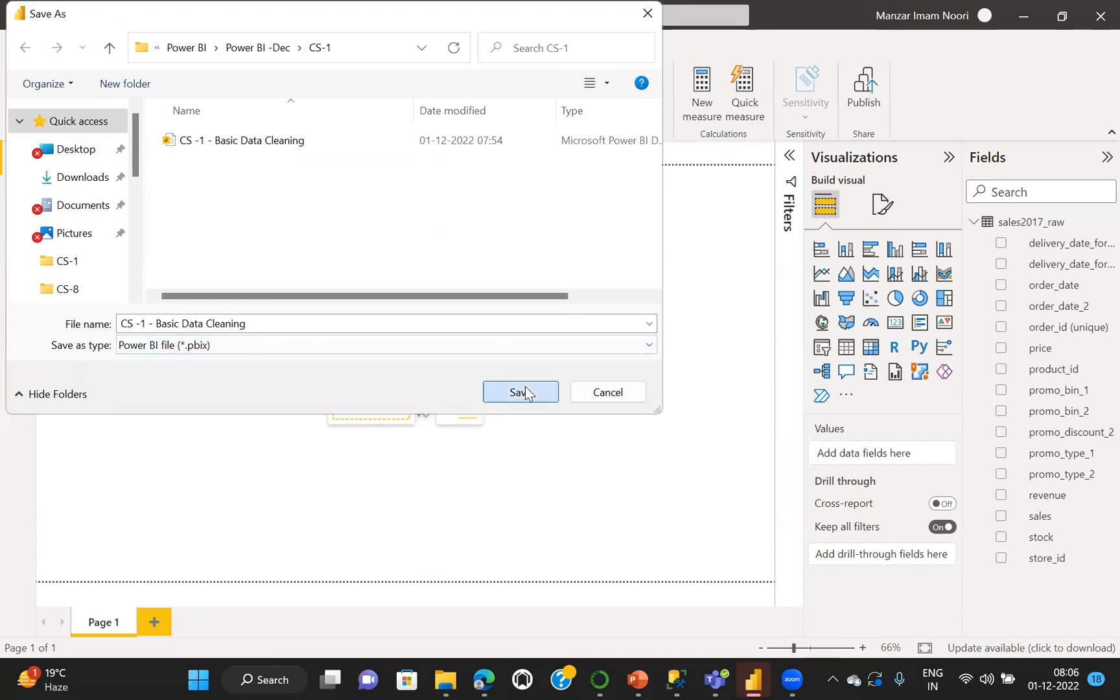
left_click(601, 341)
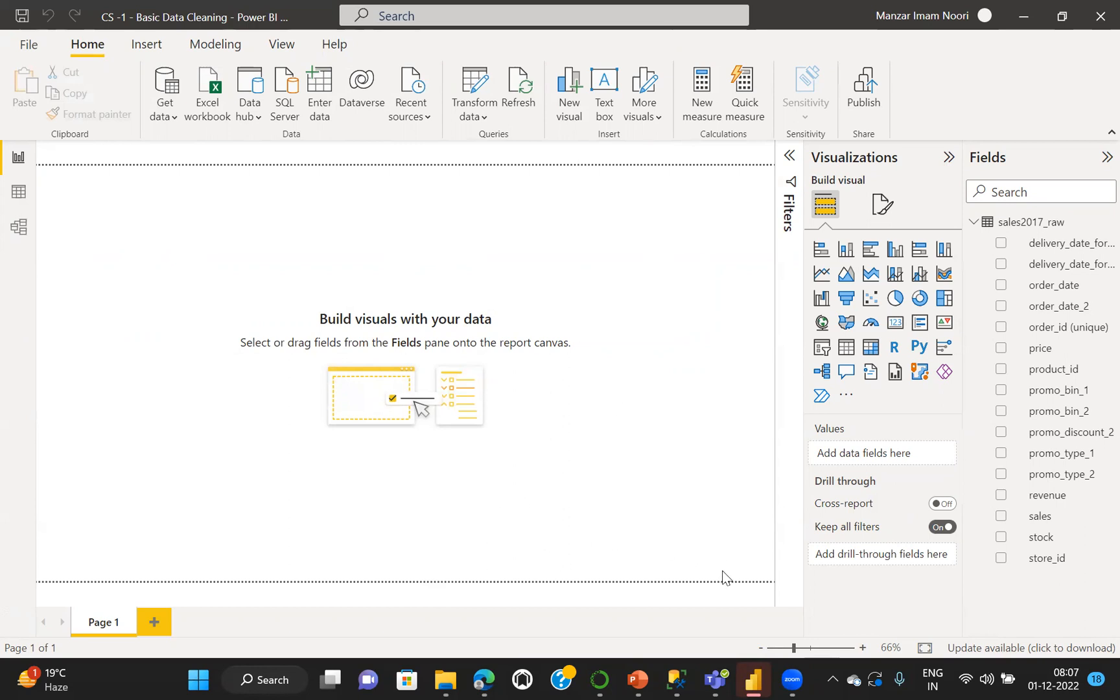
left_click(754, 678)
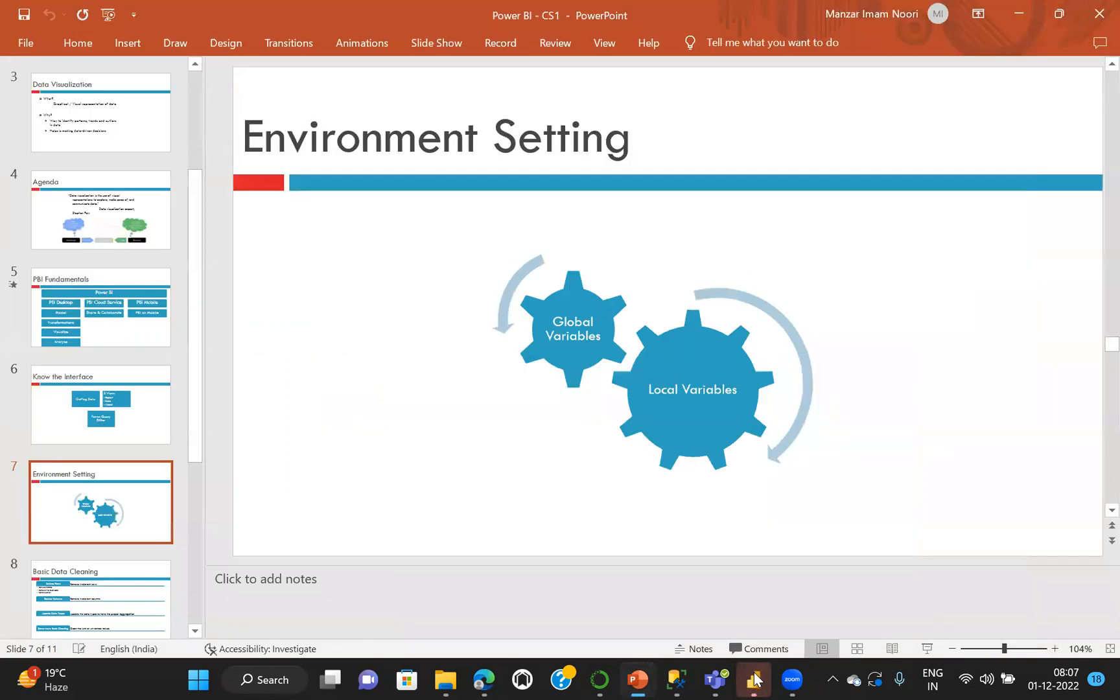
left_click(754, 678)
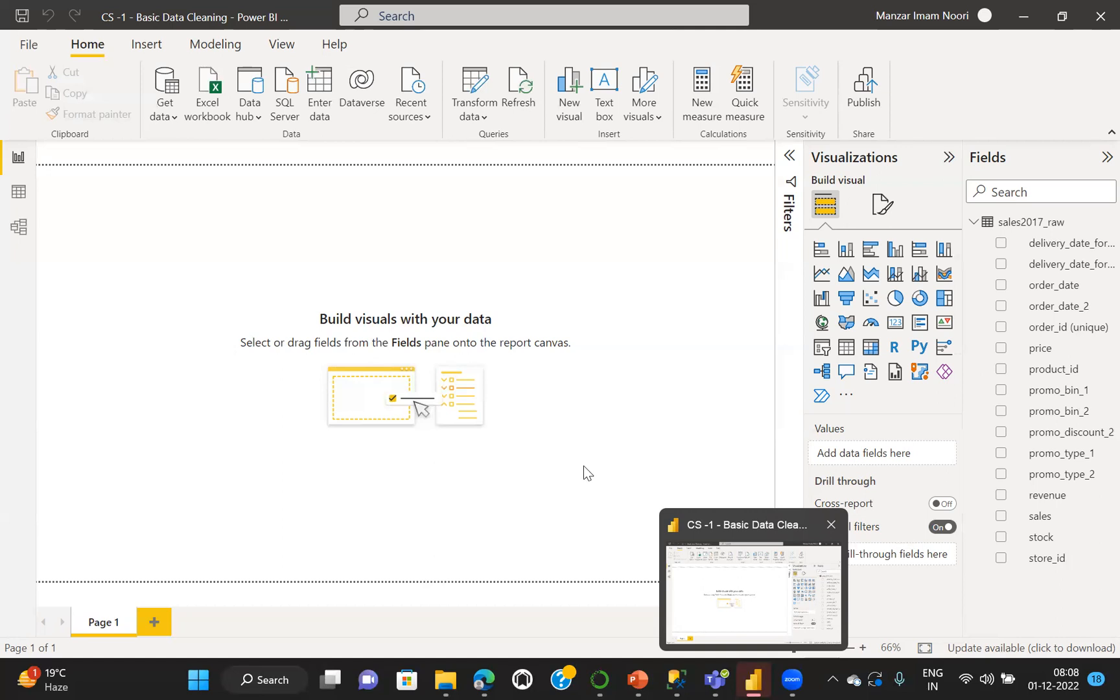
left_click(682, 572)
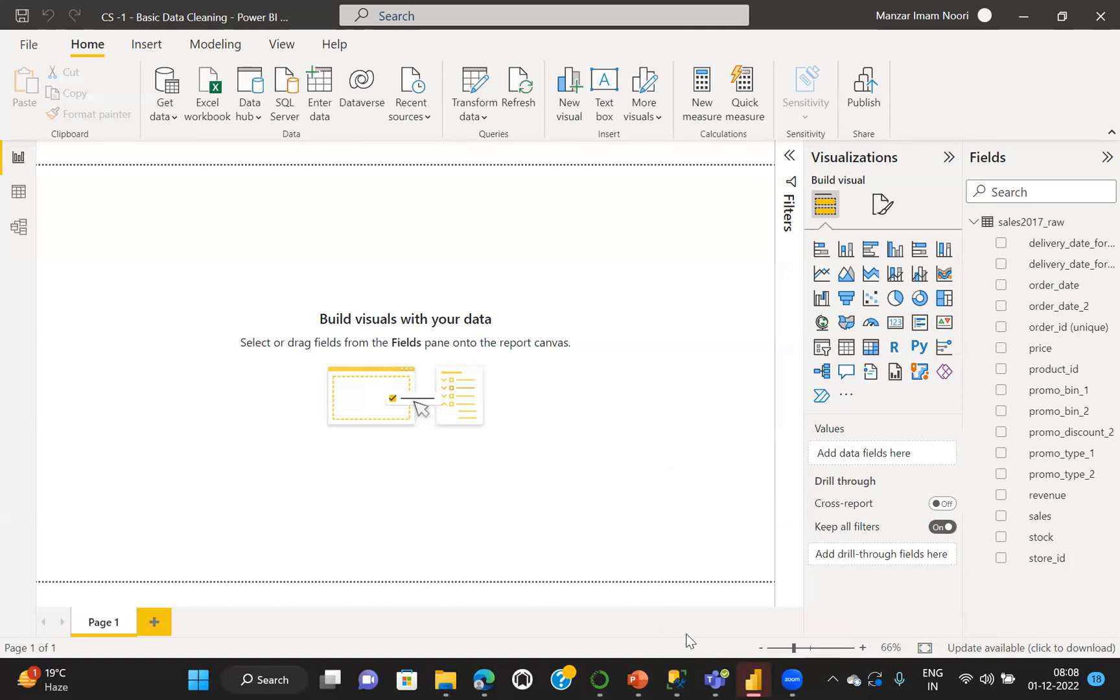